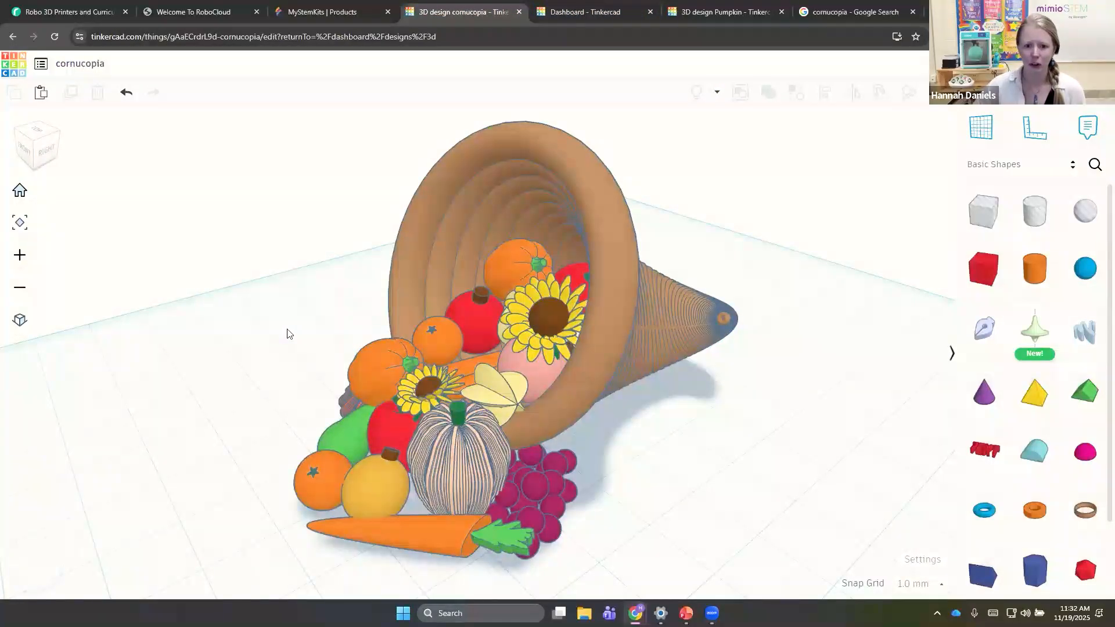
# Examine the example cornucopia model from the front, the side and above
pyautogui.moveTo(286, 334); pyautogui.dragTo(378, 288, button='right')
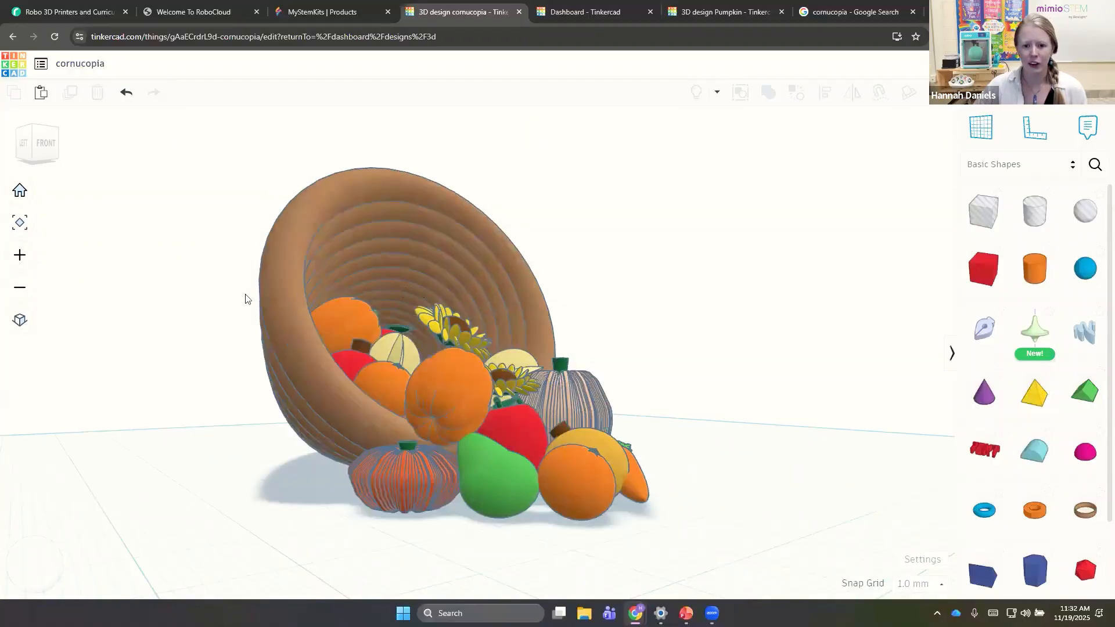
pyautogui.moveTo(59, 304); pyautogui.dragTo(530, 226, button='right')
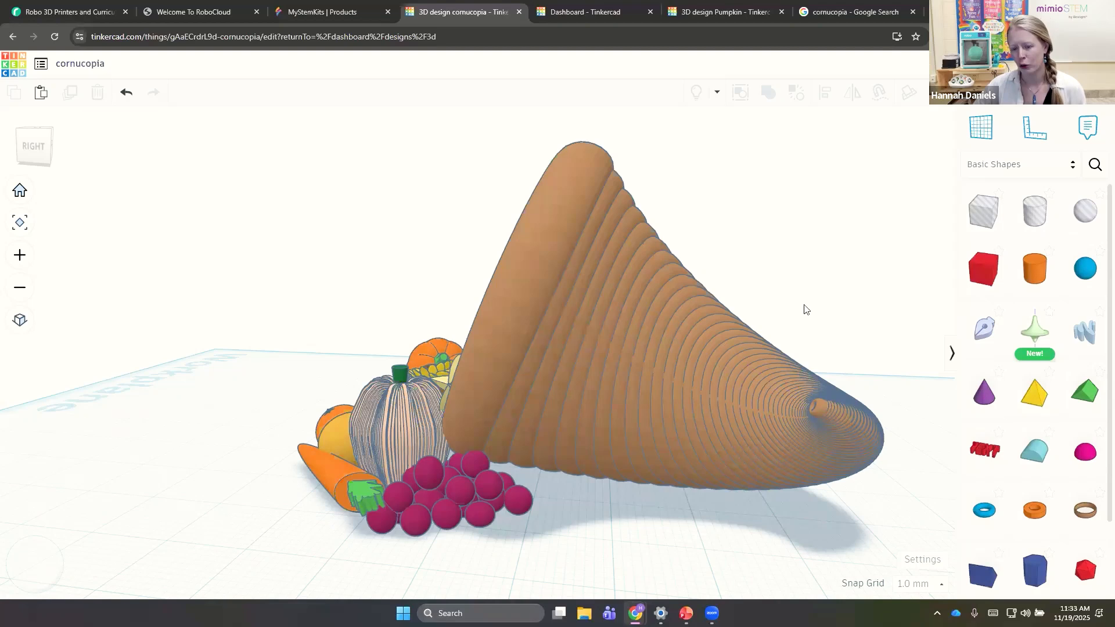
pyautogui.moveTo(664, 379); pyautogui.dragTo(663, 388, button='right')
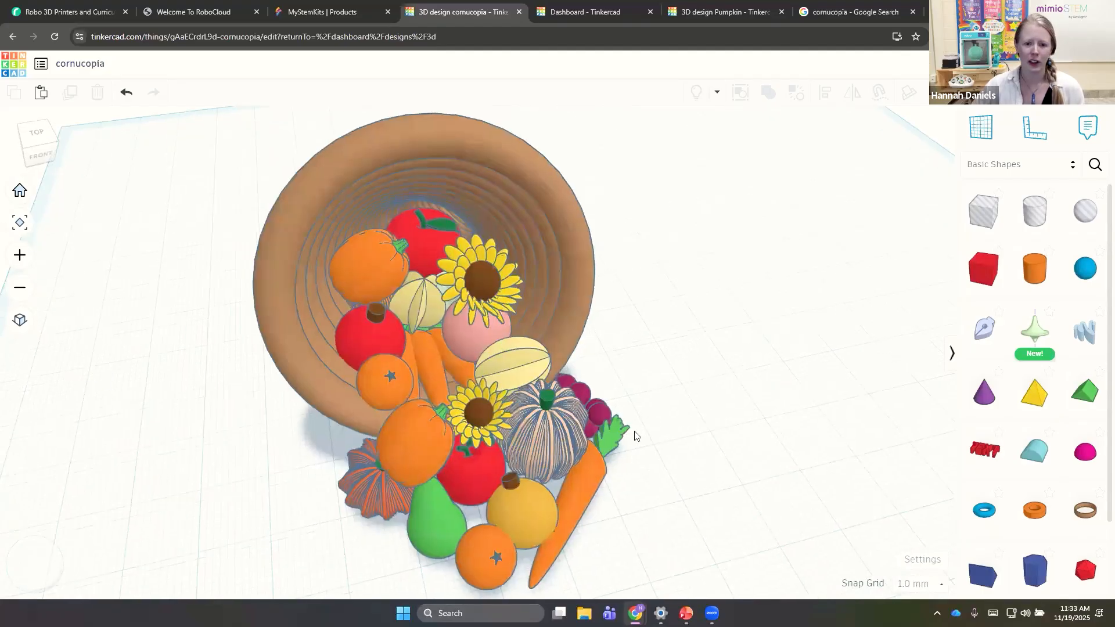
pyautogui.moveTo(535, 438); pyautogui.dragTo(494, 431, button='right')
pyautogui.moveTo(457, 366); pyautogui.dragTo(545, 439, button='right')
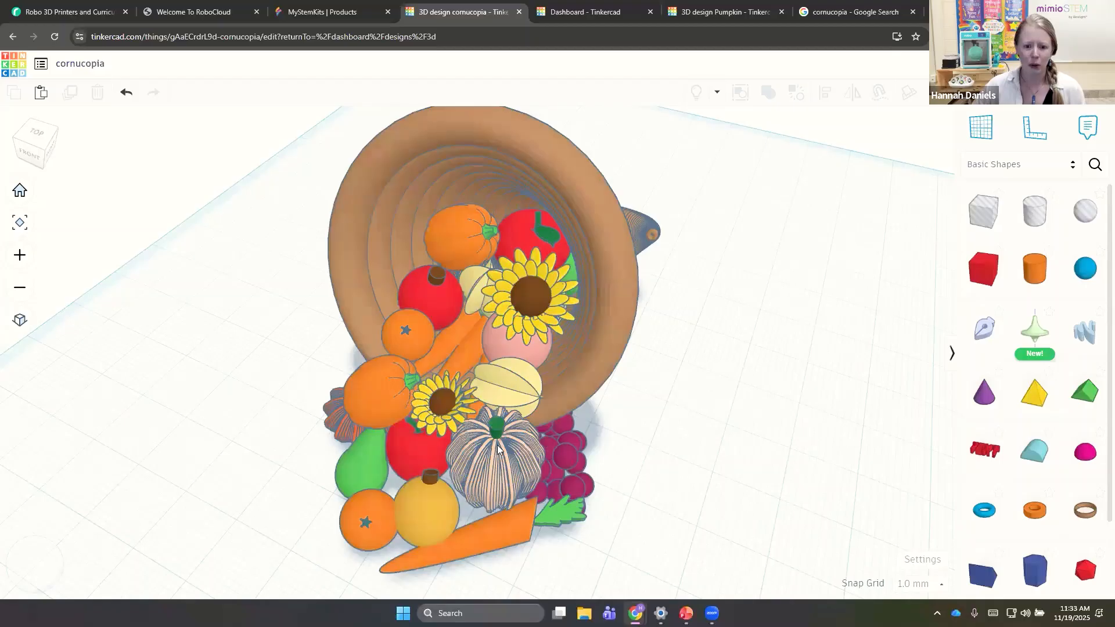
# Switch to the Pumpkin design and examine its ribbed body and stem from several angles
pyautogui.click(714, 11)
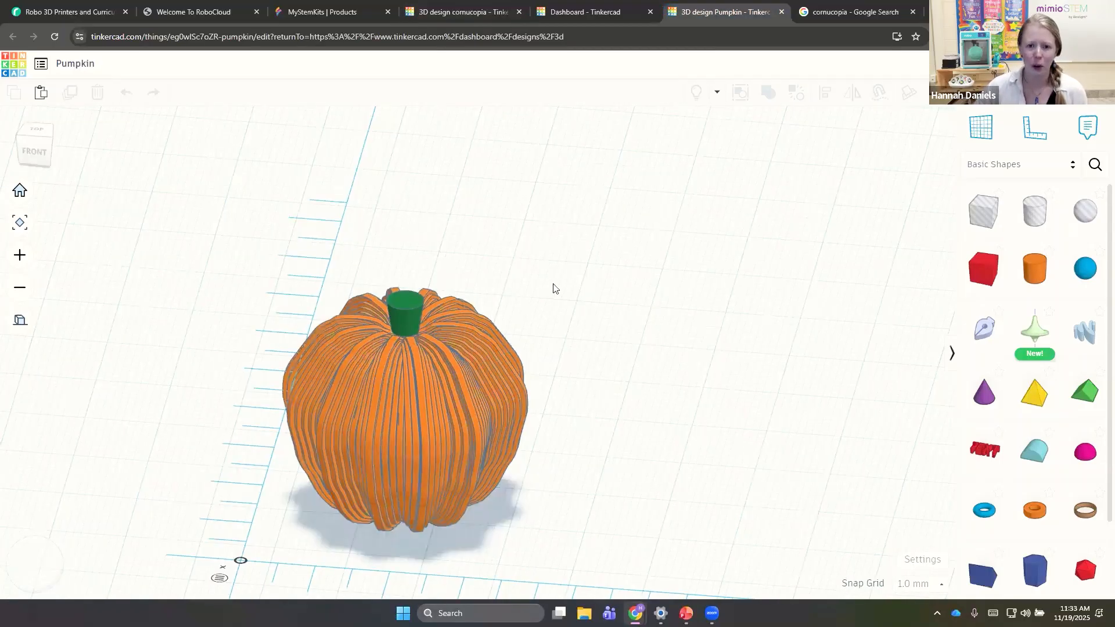
pyautogui.moveTo(554, 288); pyautogui.dragTo(487, 293, button='right')
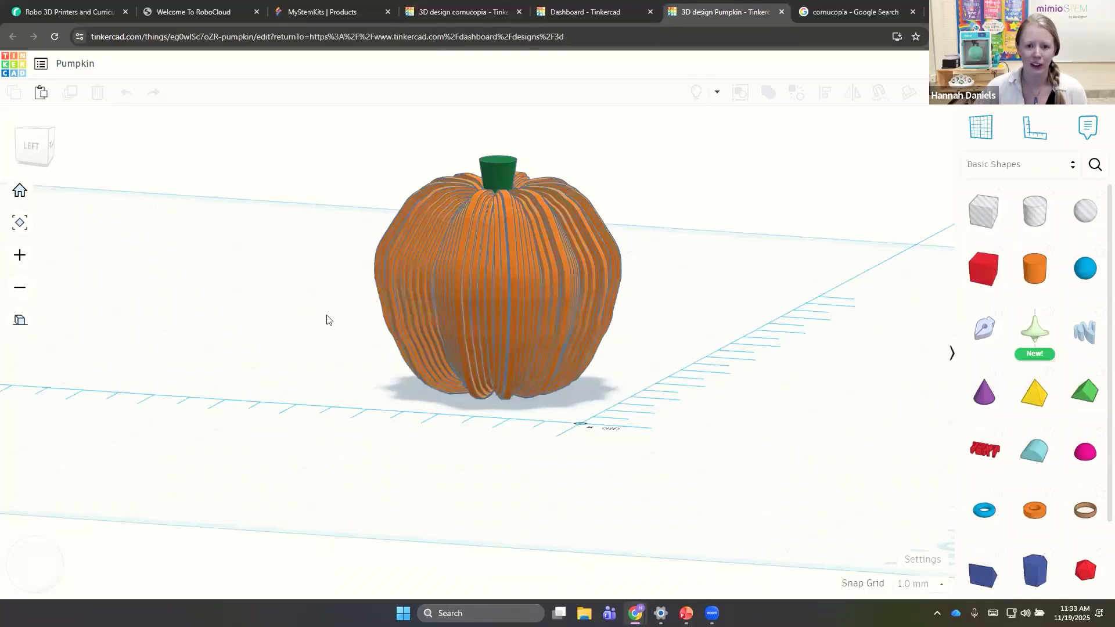
pyautogui.moveTo(523, 279); pyautogui.dragTo(427, 432, button='right')
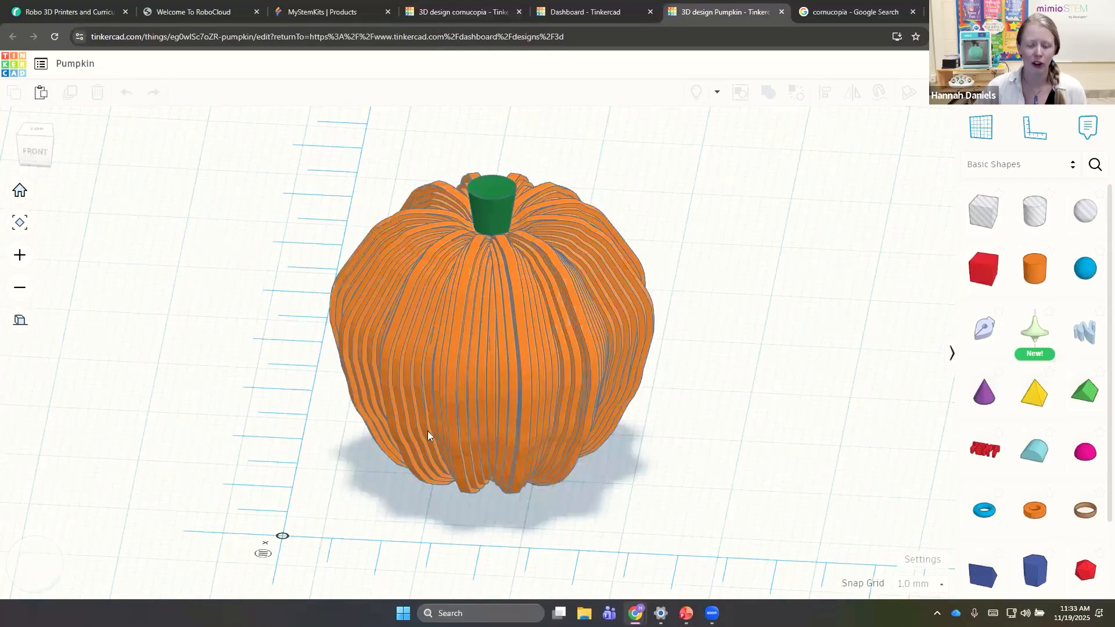
pyautogui.scroll(1, 427, 436)
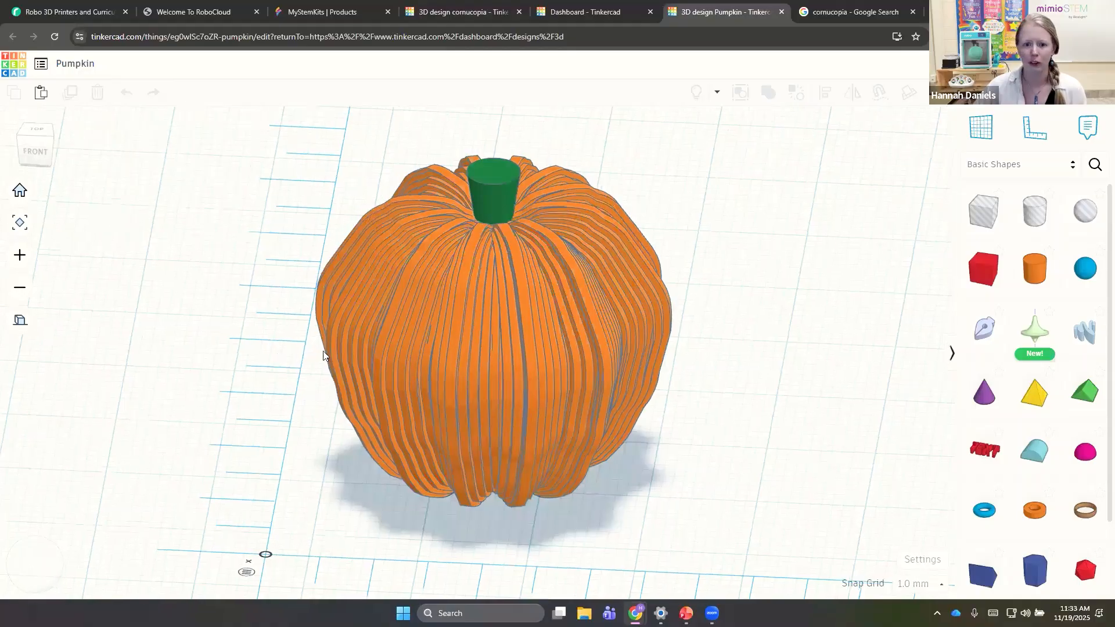
pyautogui.moveTo(644, 315); pyautogui.dragTo(542, 267, button='right')
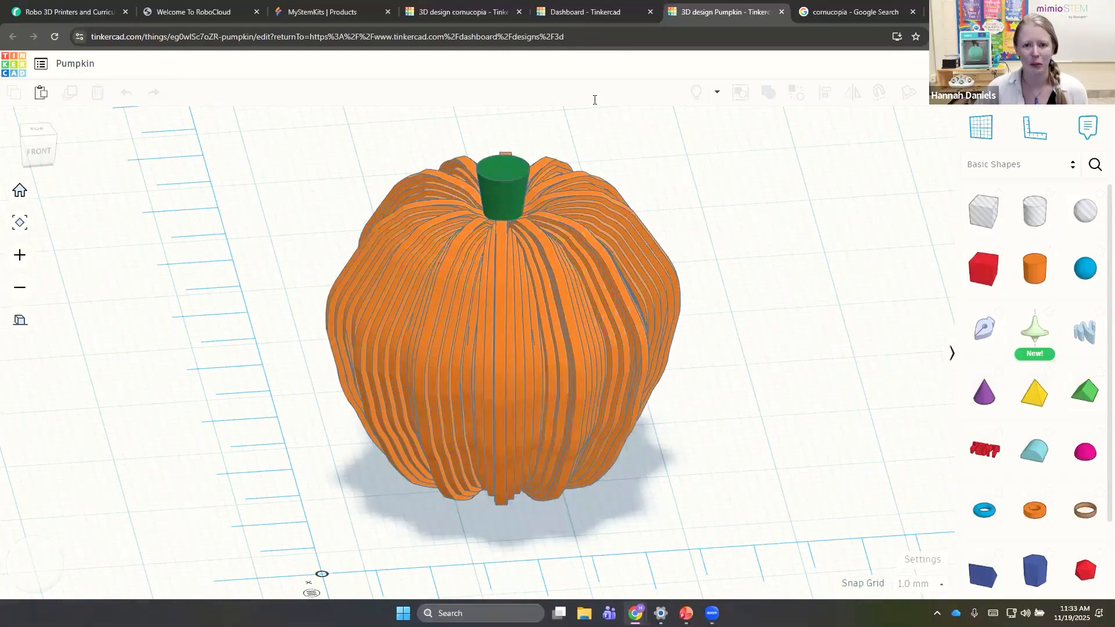
# Return to the example cornucopia design and examine the horn opening and the produce in front
pyautogui.click(480, 12)
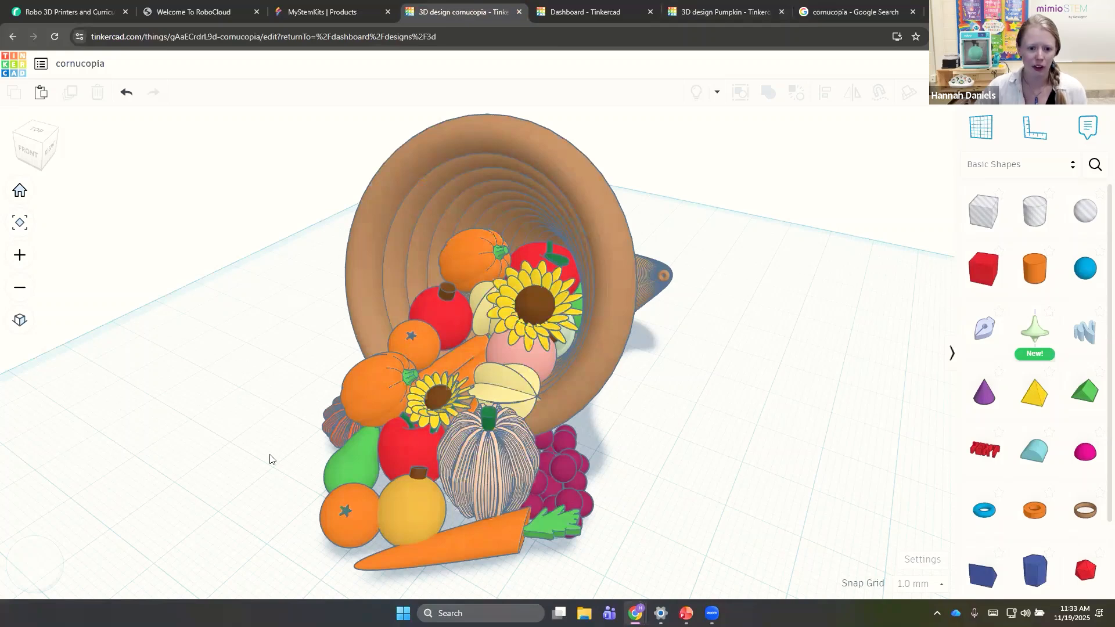
pyautogui.moveTo(308, 465); pyautogui.dragTo(425, 462, button='right')
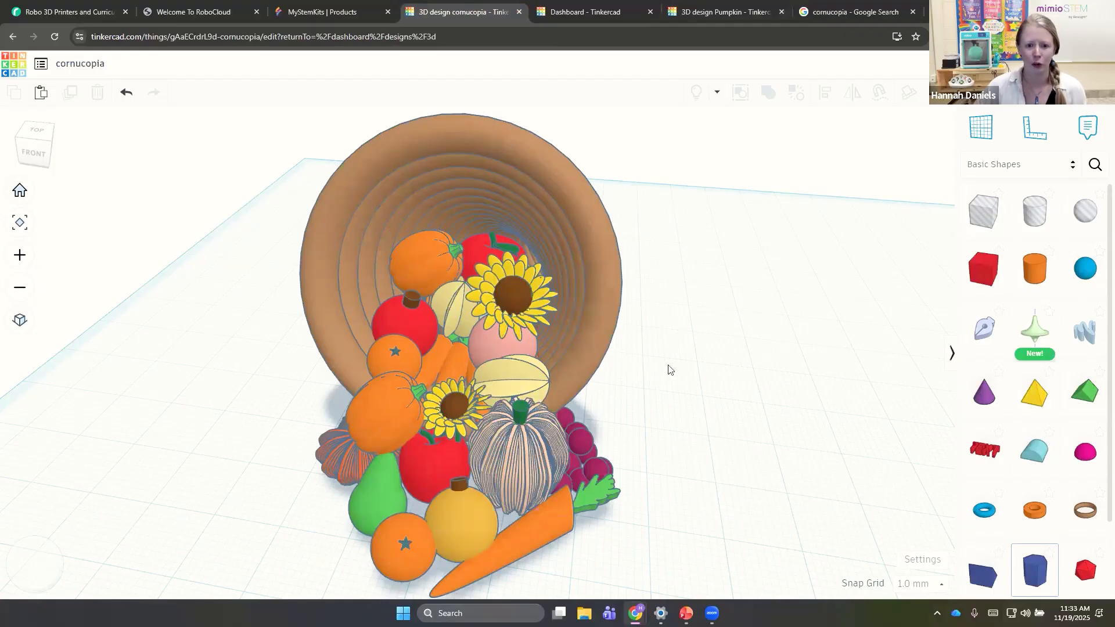
pyautogui.moveTo(652, 346); pyautogui.dragTo(656, 354, button='right')
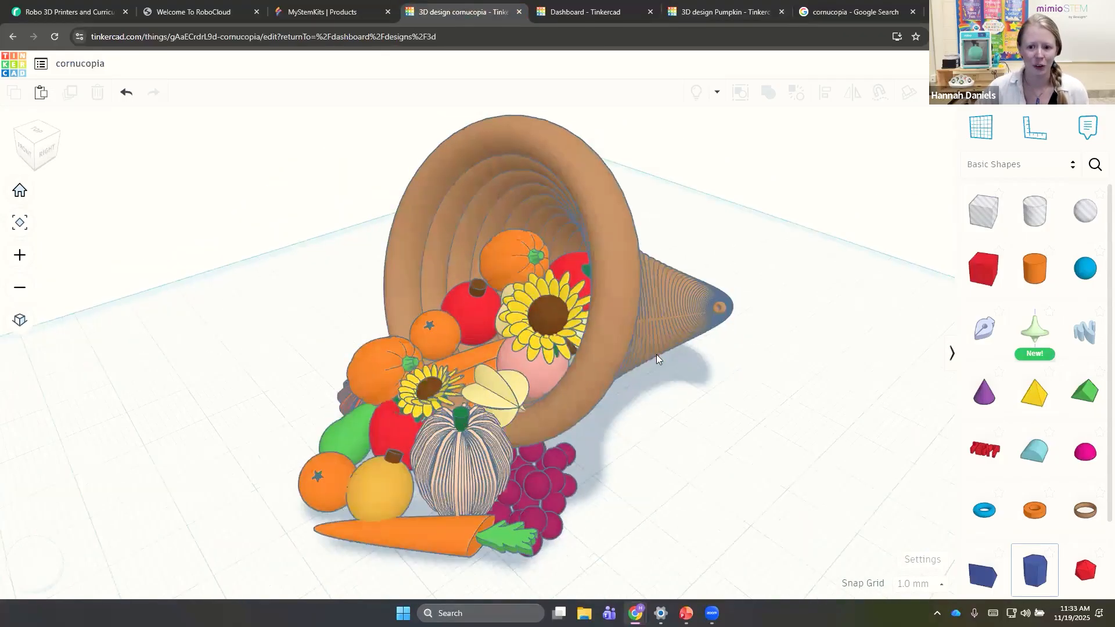
# Go to the designs dashboard and create a new 3D design
pyautogui.click(593, 5)
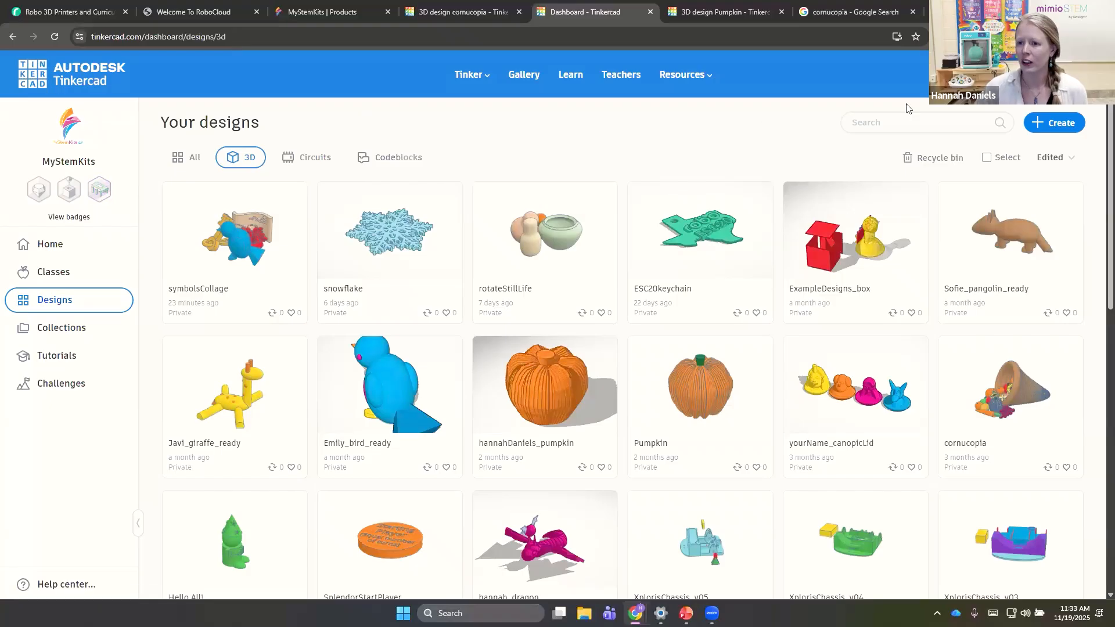
pyautogui.click(1065, 126)
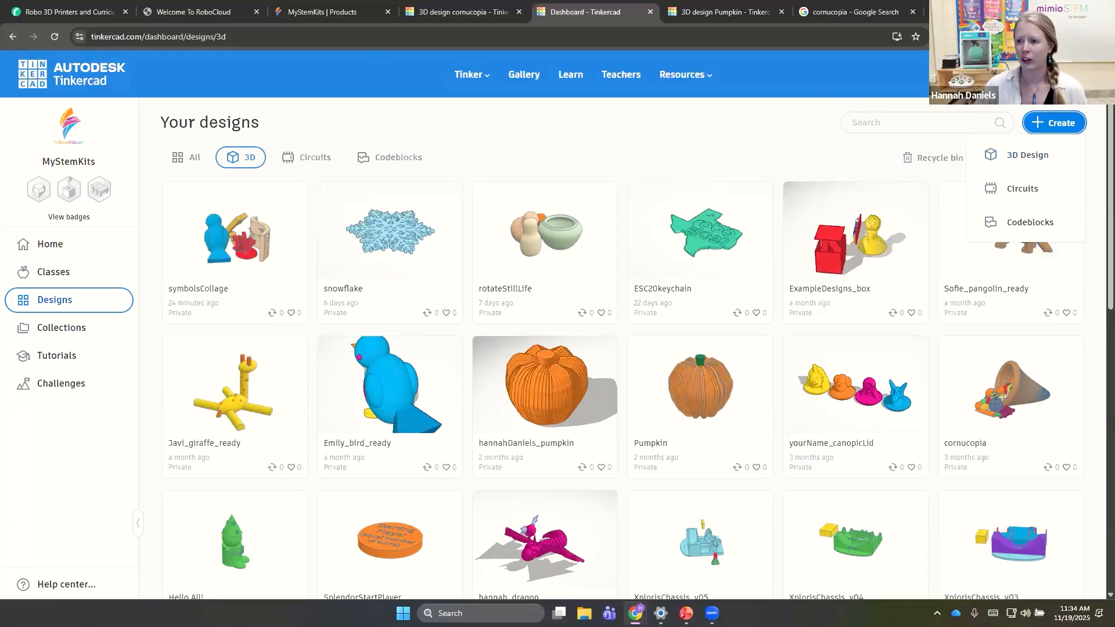
pyautogui.click(1037, 167)
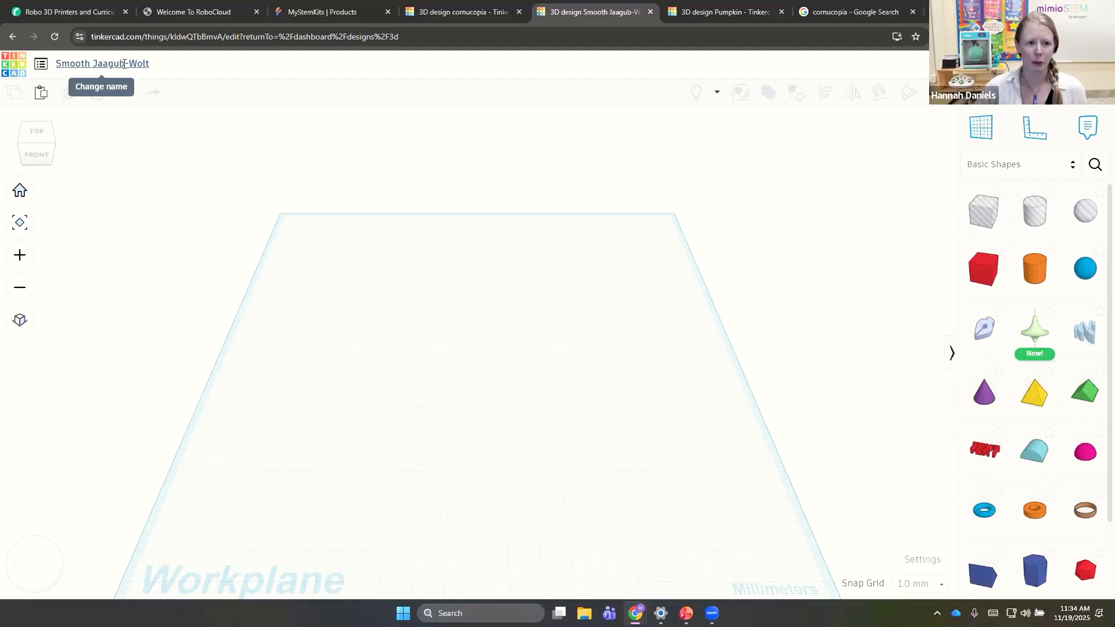
# Rename the new design as yourName_cornucopia
pyautogui.click(124, 63)
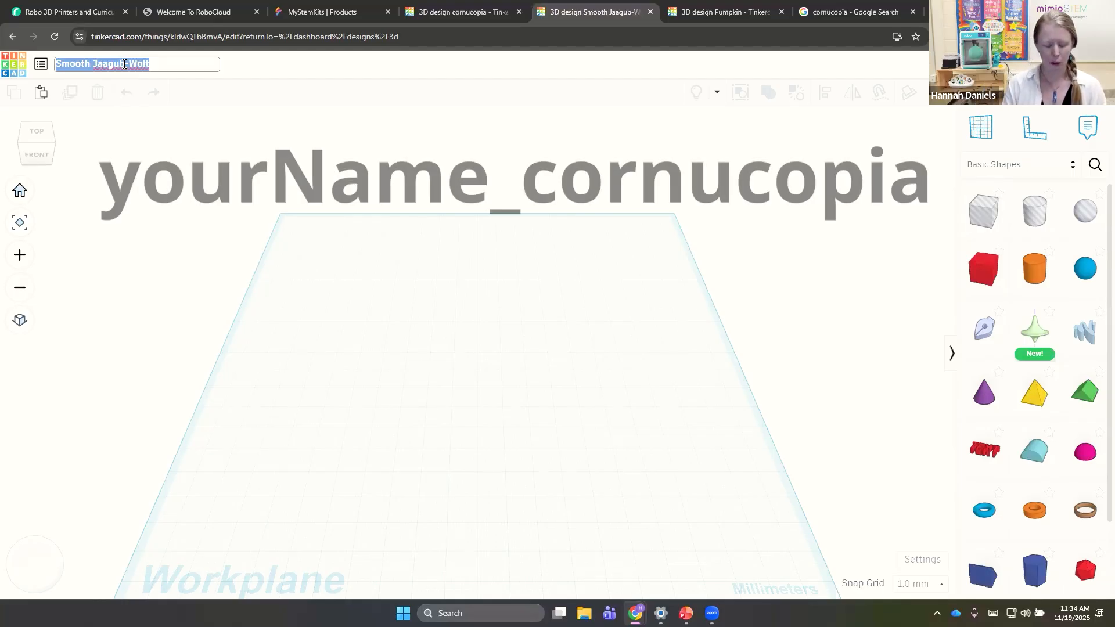
pyautogui.write('yourName')
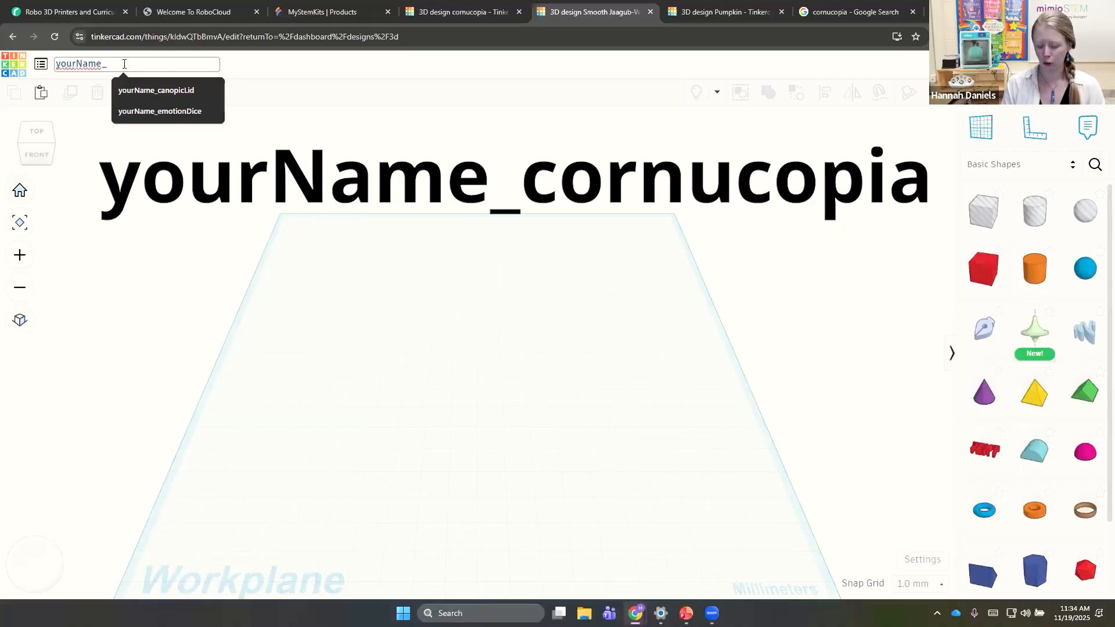
pyautogui.write('_')
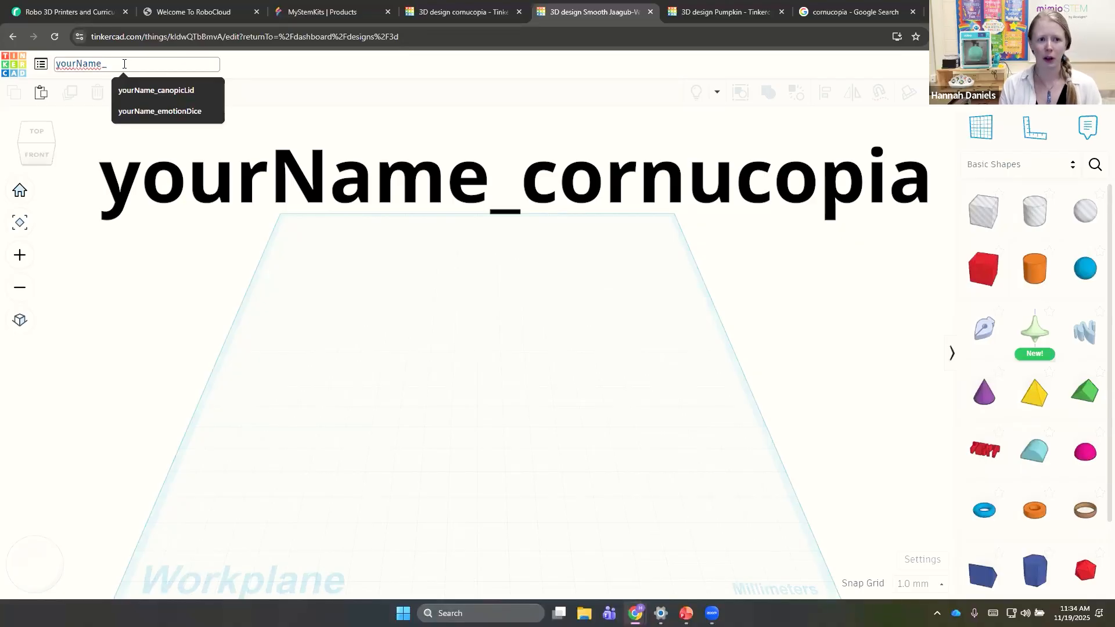
pyautogui.write('cornucopia')
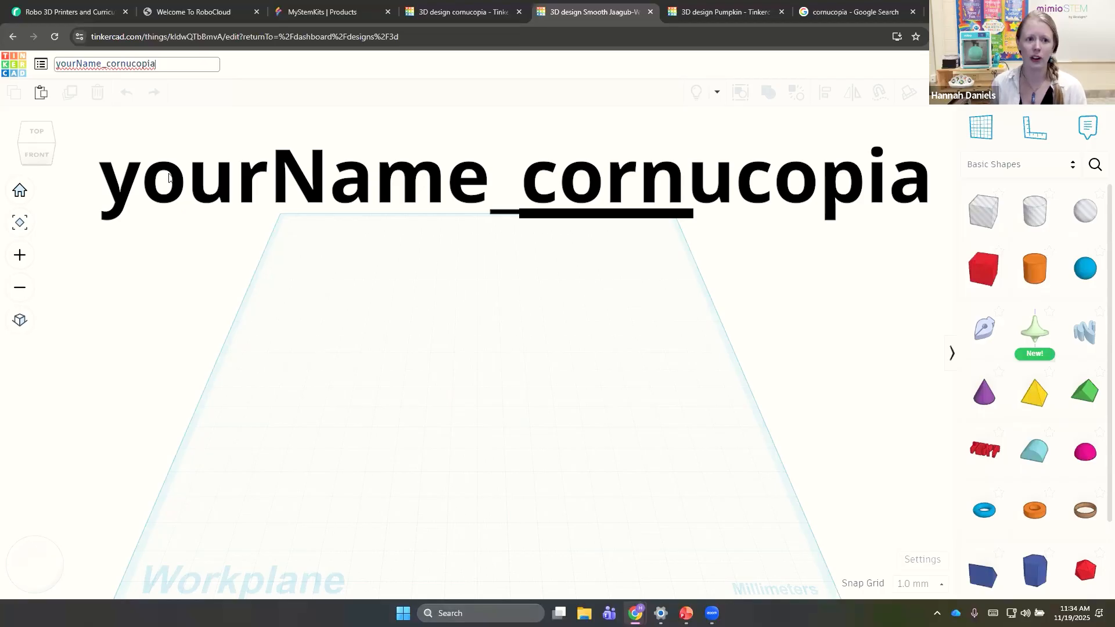
pyautogui.press('Return')
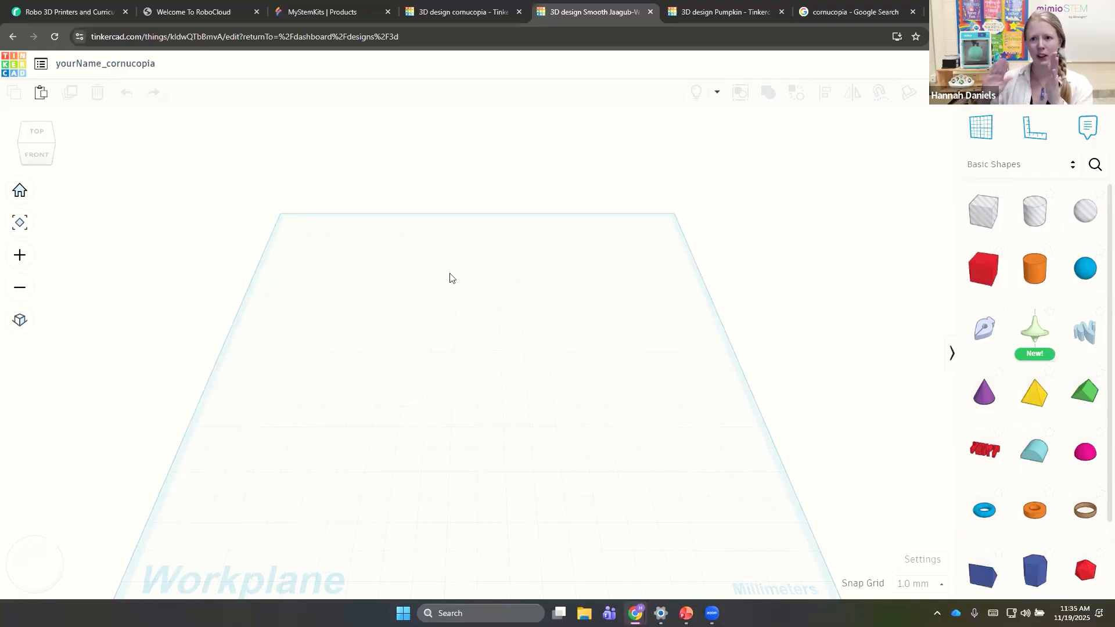
# Switch to the example cornucopia design and examine how the horn's rings taper and curve toward the tip
pyautogui.click(446, 12)
pyautogui.moveTo(655, 438); pyautogui.dragTo(599, 414, button='right')
pyautogui.moveTo(541, 291); pyautogui.dragTo(830, 443, button='right')
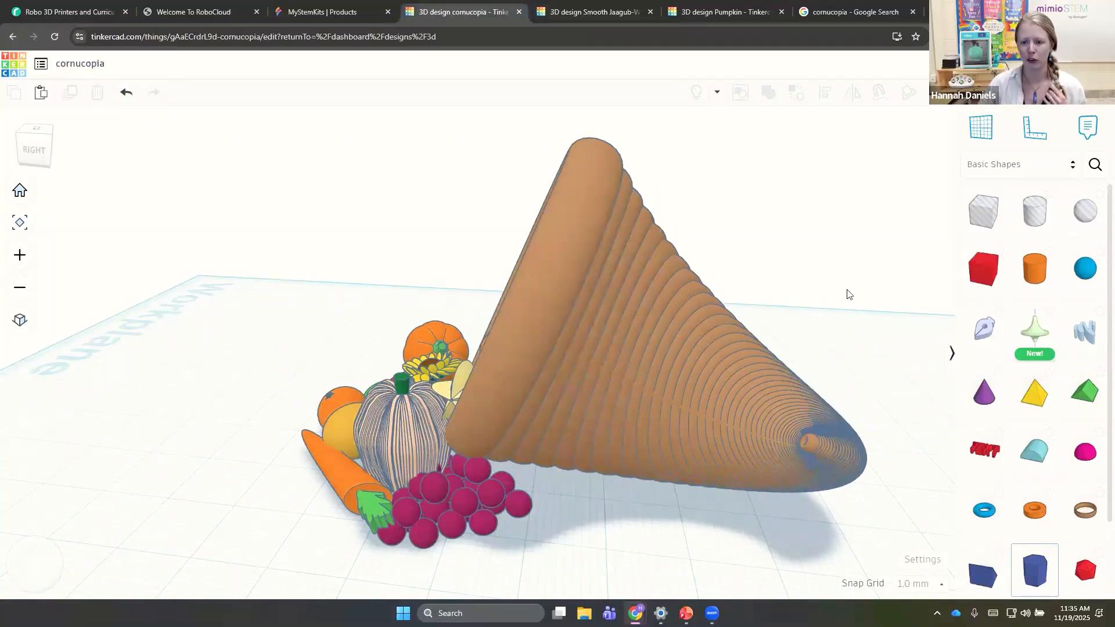
pyautogui.moveTo(743, 346); pyautogui.dragTo(548, 321, button='right')
pyautogui.moveTo(530, 234); pyautogui.dragTo(662, 193, button='right')
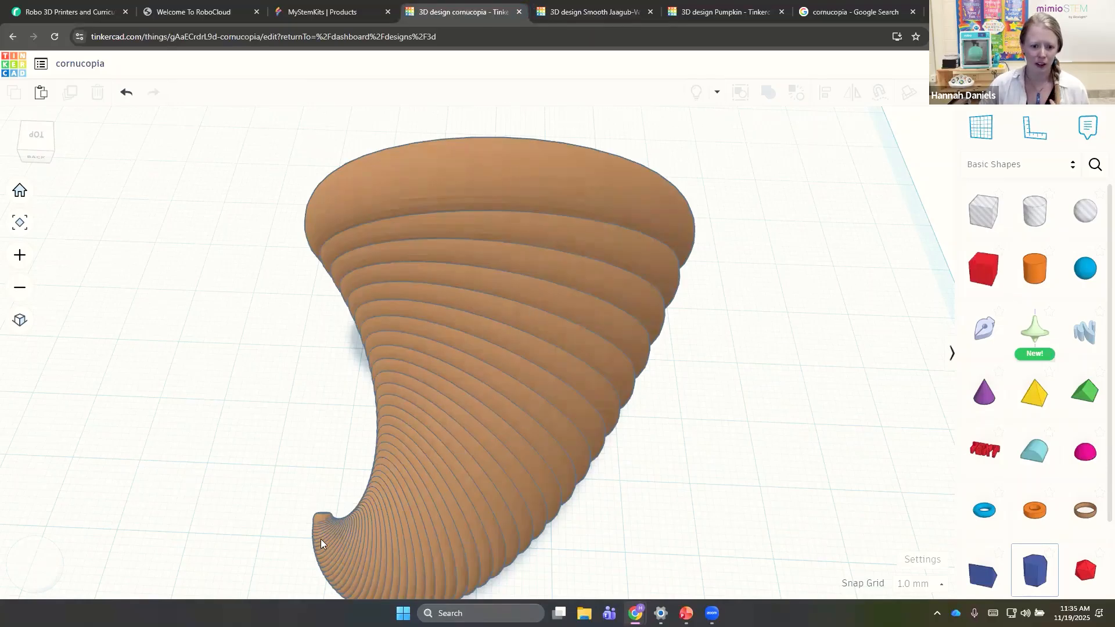
pyautogui.moveTo(243, 467); pyautogui.dragTo(659, 112, button='right')
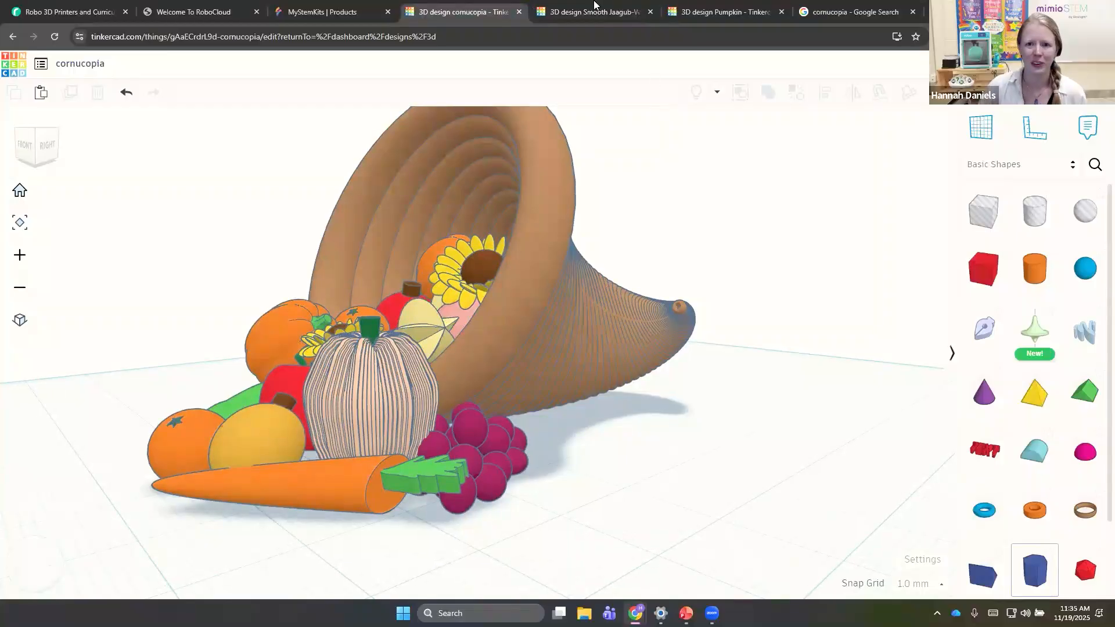
# Return to the yourName_cornucopia design and place a torus from the basic shapes near the middle of the workplane
pyautogui.click(621, 6)
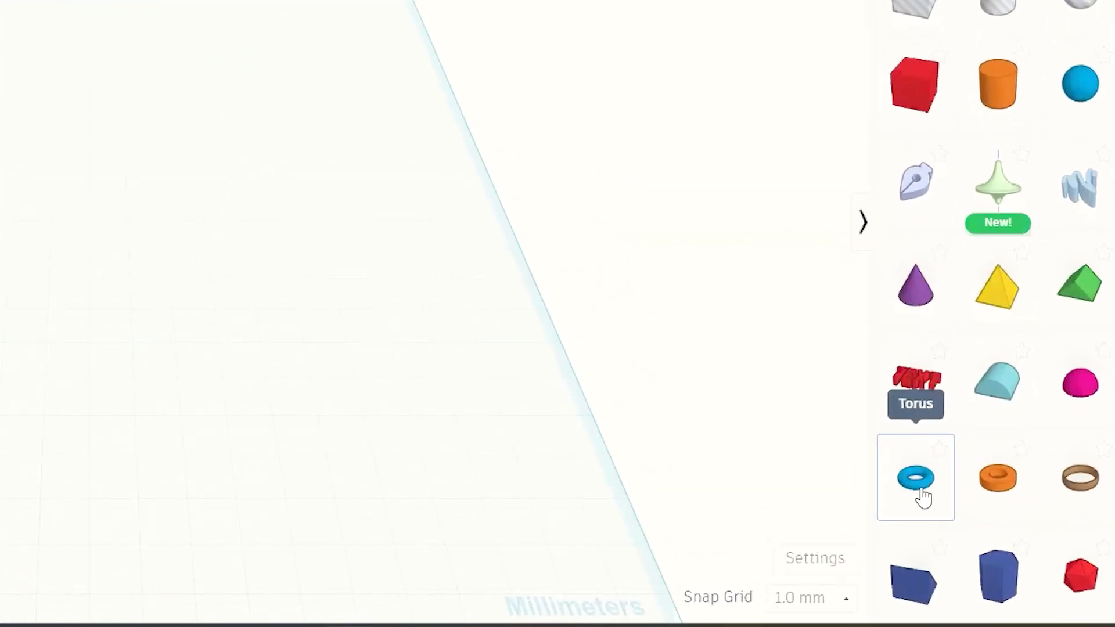
pyautogui.moveTo(923, 492); pyautogui.dragTo(92, 282)
pyautogui.moveTo(92, 444); pyautogui.dragTo(247, 435, button='right')
pyautogui.click(215, 324)
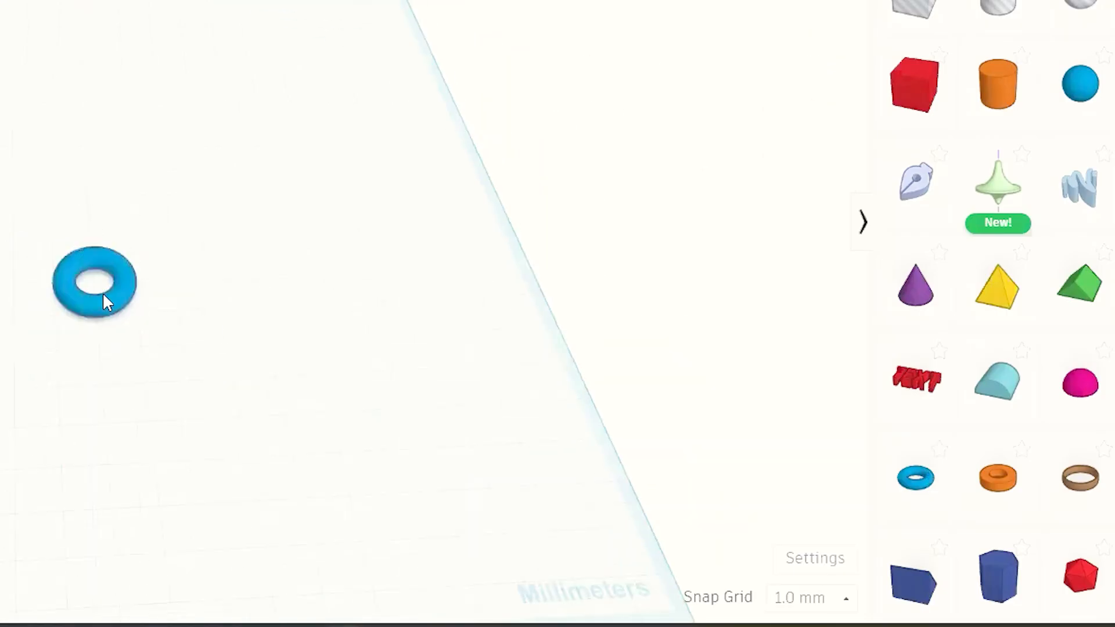
pyautogui.click(102, 292)
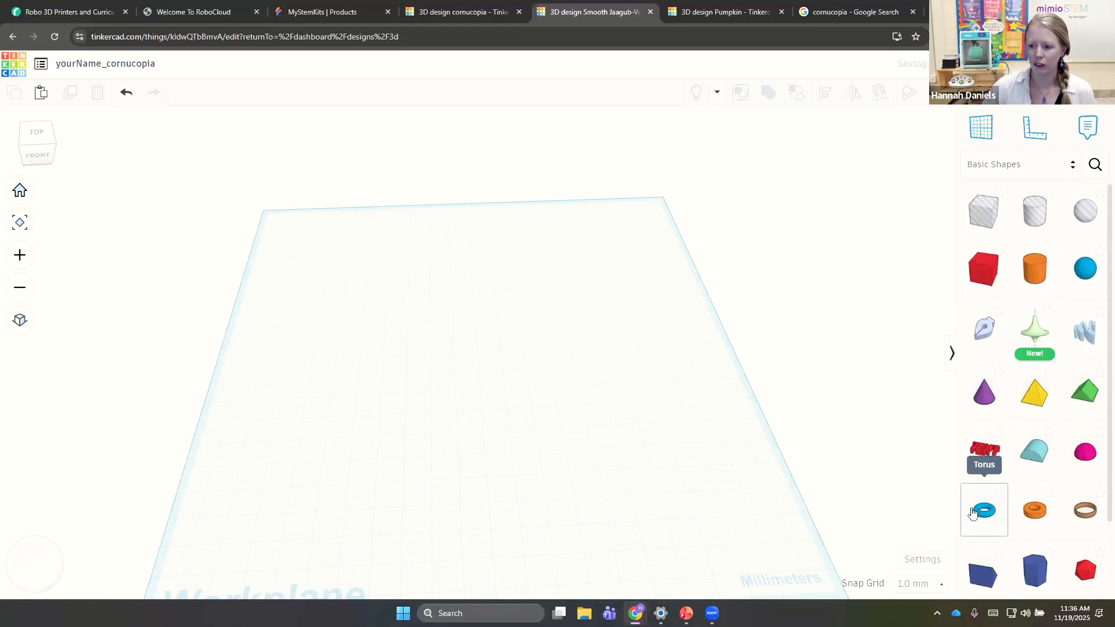
pyautogui.moveTo(989, 515); pyautogui.dragTo(435, 376)
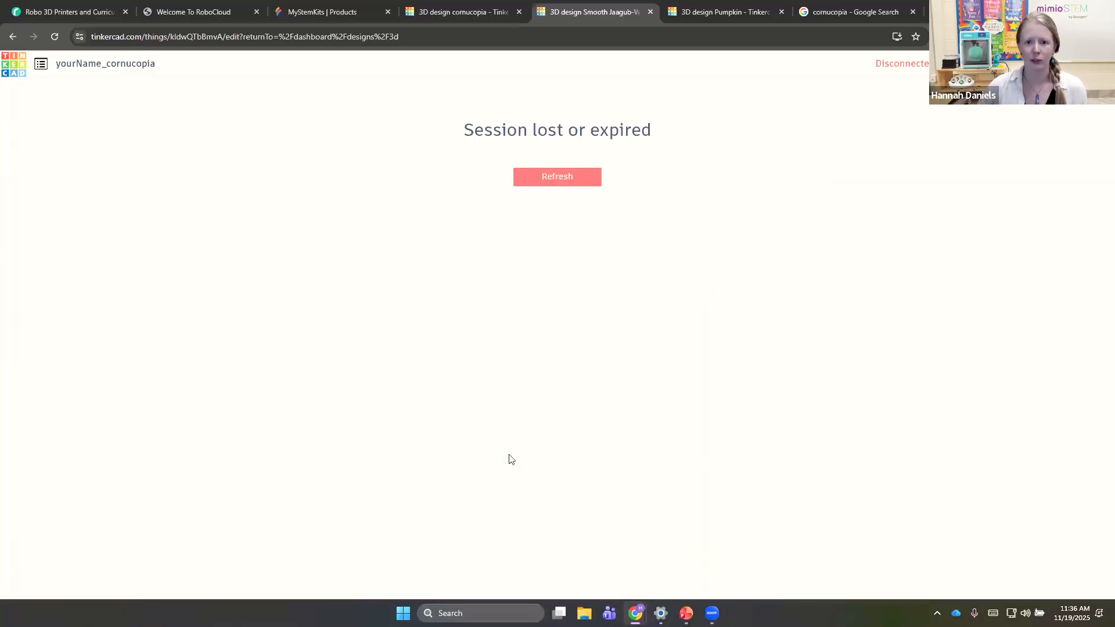
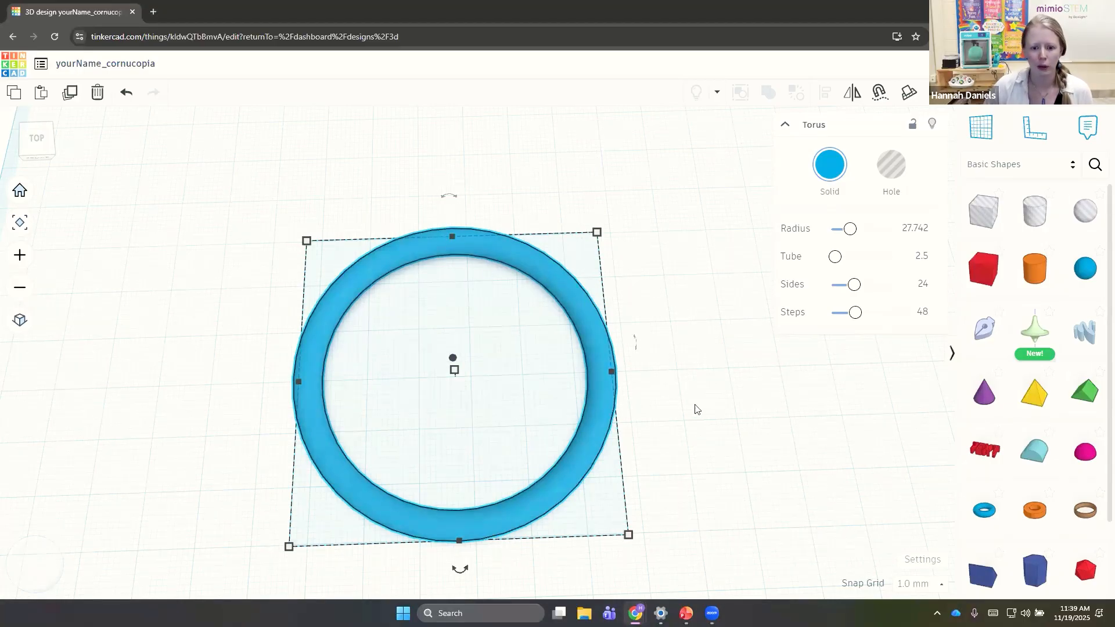
# Reduce the enlarged torus to 15 steps and 9 sides for a faceted look
pyautogui.moveTo(644, 393); pyautogui.dragTo(577, 353, button='right')
pyautogui.moveTo(450, 328); pyautogui.dragTo(711, 265, button='right')
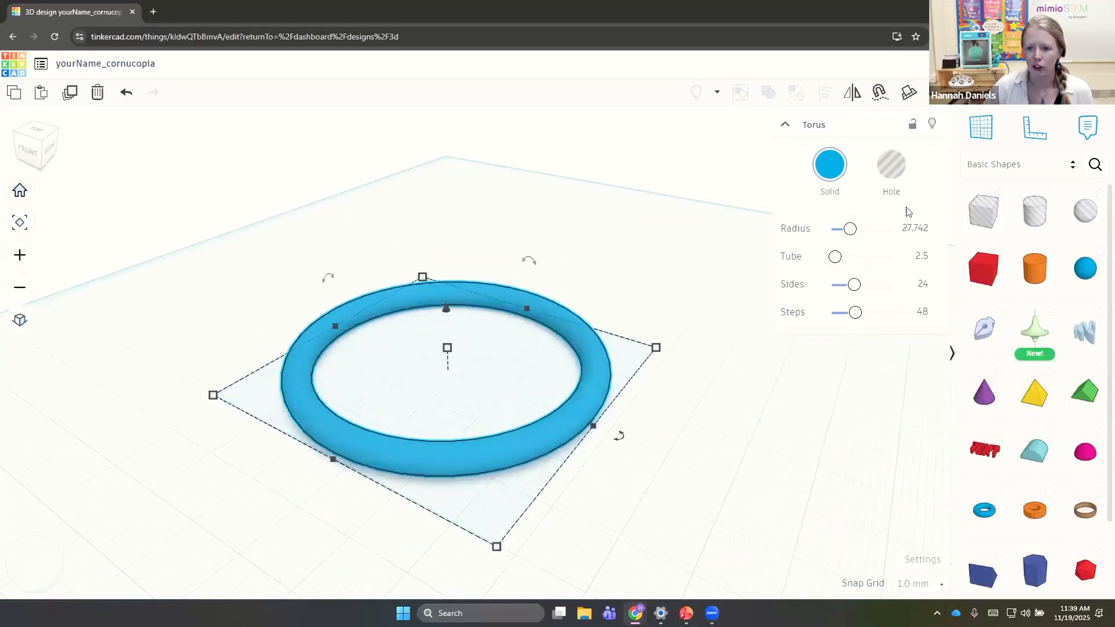
pyautogui.moveTo(854, 311)
pyautogui.mouseDown()
pyautogui.moveTo(806, 315)
pyautogui.moveTo(839, 318)
pyautogui.mouseUp()
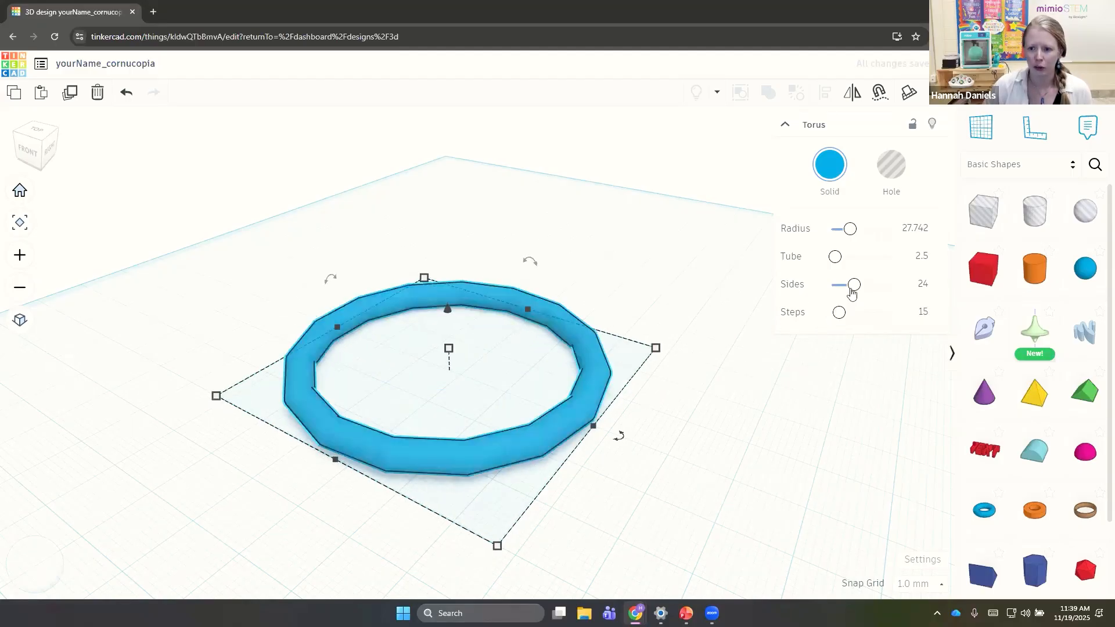
pyautogui.moveTo(854, 288)
pyautogui.mouseDown()
pyautogui.moveTo(819, 286)
pyautogui.moveTo(869, 289)
pyautogui.moveTo(799, 290)
pyautogui.moveTo(840, 293)
pyautogui.mouseUp()
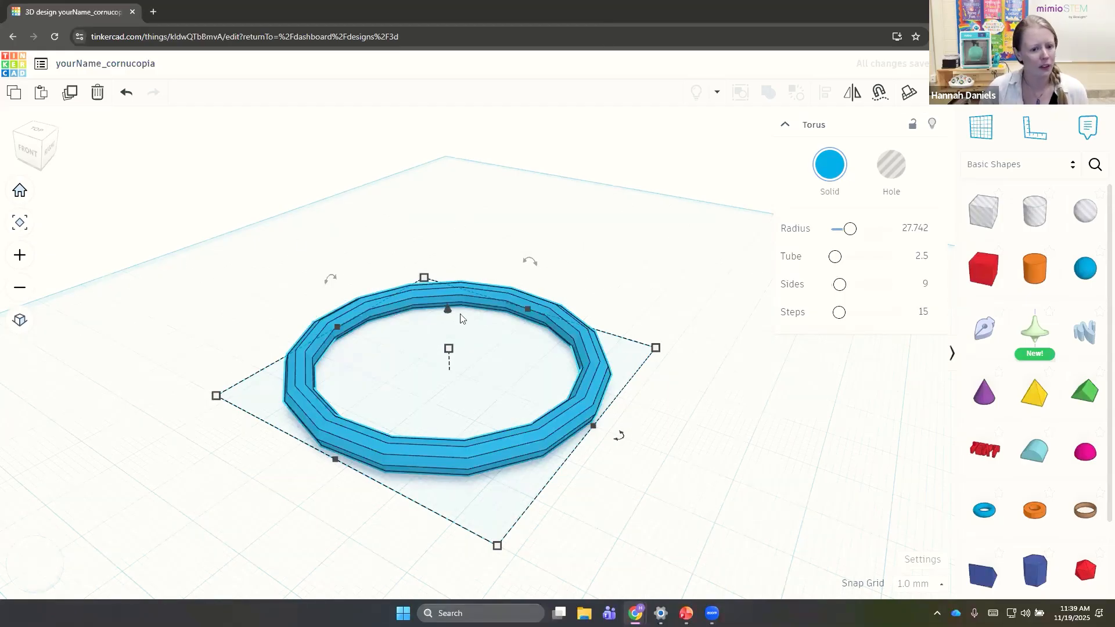
# Change the torus's solid color to the light tan preset and leave the torus selected
pyautogui.click(831, 169)
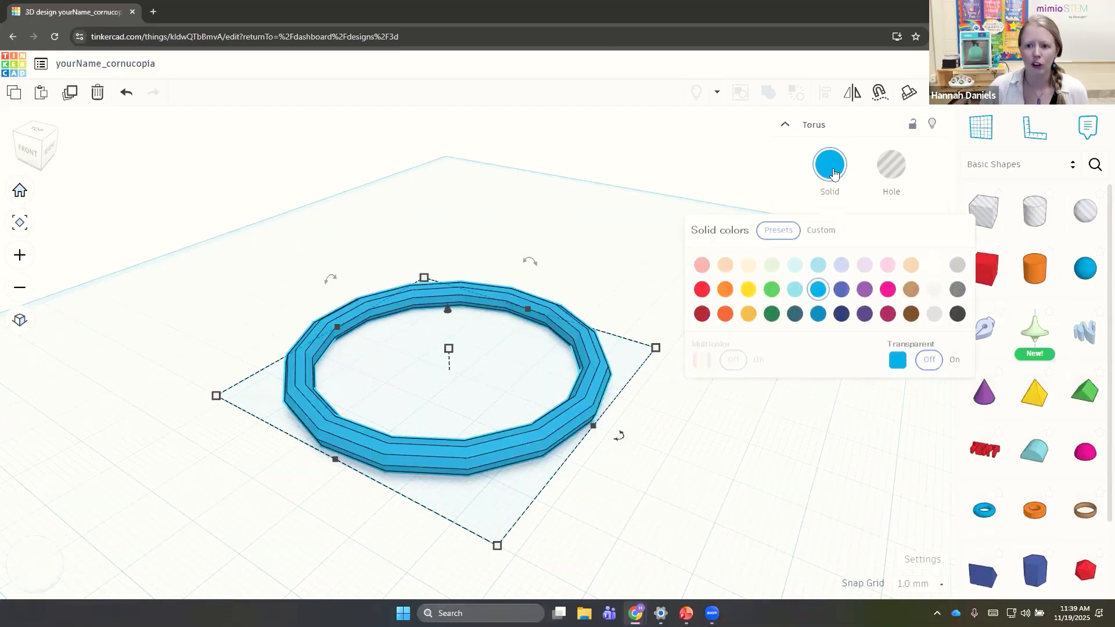
pyautogui.click(911, 265)
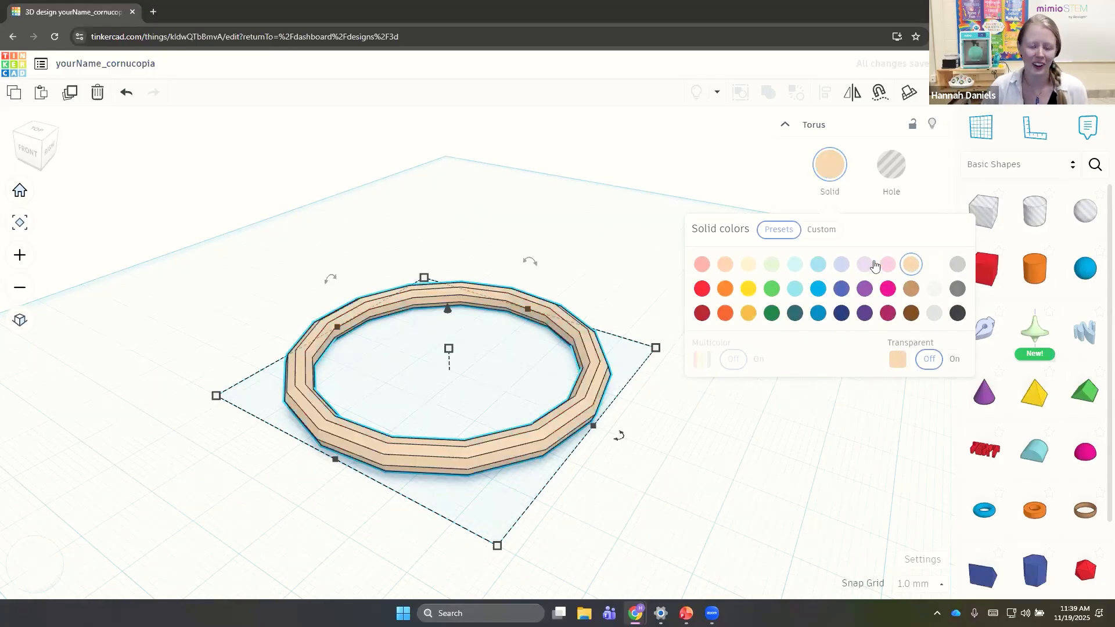
pyautogui.click(832, 170)
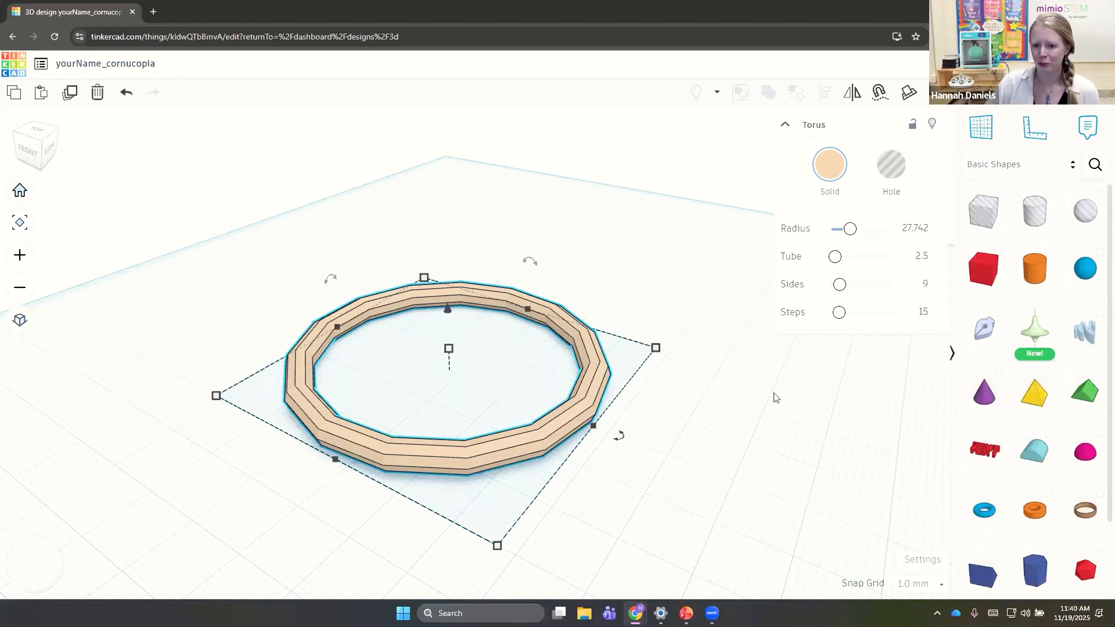
pyautogui.click(689, 437)
pyautogui.click(561, 424)
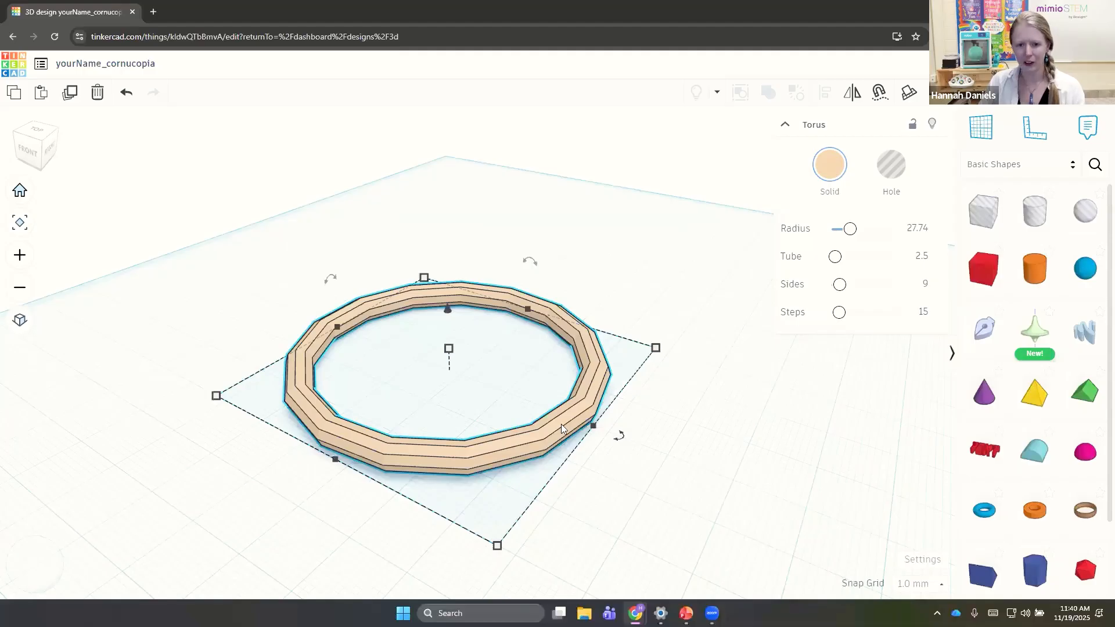
# Replace the existing torus with a new one near the workplane's middle, with radius about 29.68, 15 sides and 16 steps
pyautogui.press('Delete')
pyautogui.click(983, 510)
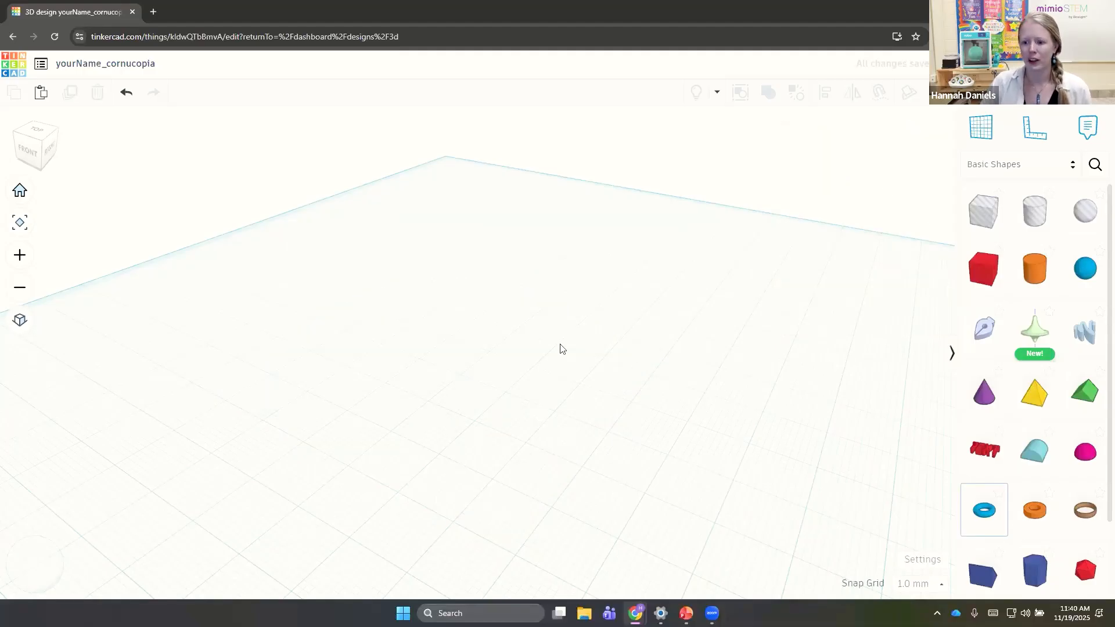
pyautogui.click(471, 368)
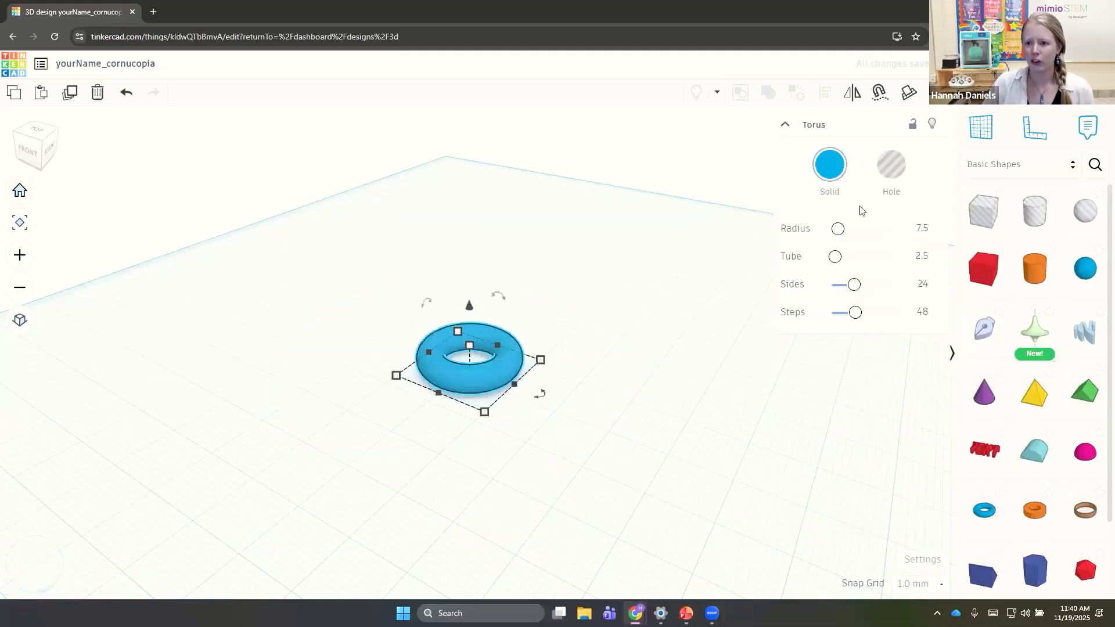
pyautogui.moveTo(838, 229); pyautogui.dragTo(851, 230)
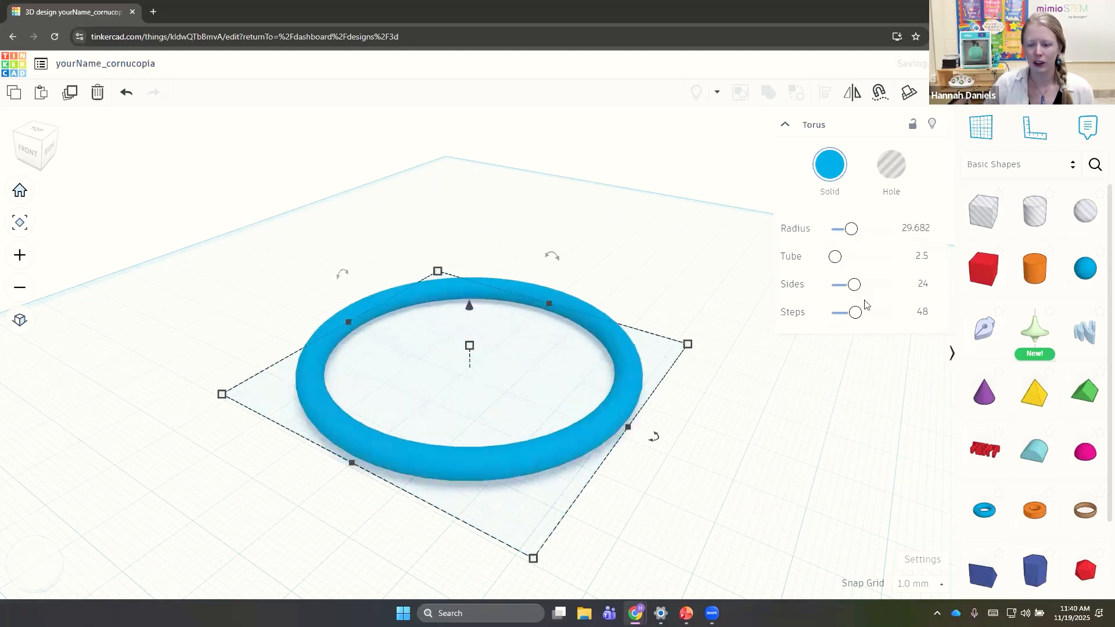
pyautogui.moveTo(856, 312); pyautogui.dragTo(845, 283)
# Change the new torus's solid color to the light tan preset and reselect the ring
pyautogui.click(829, 165)
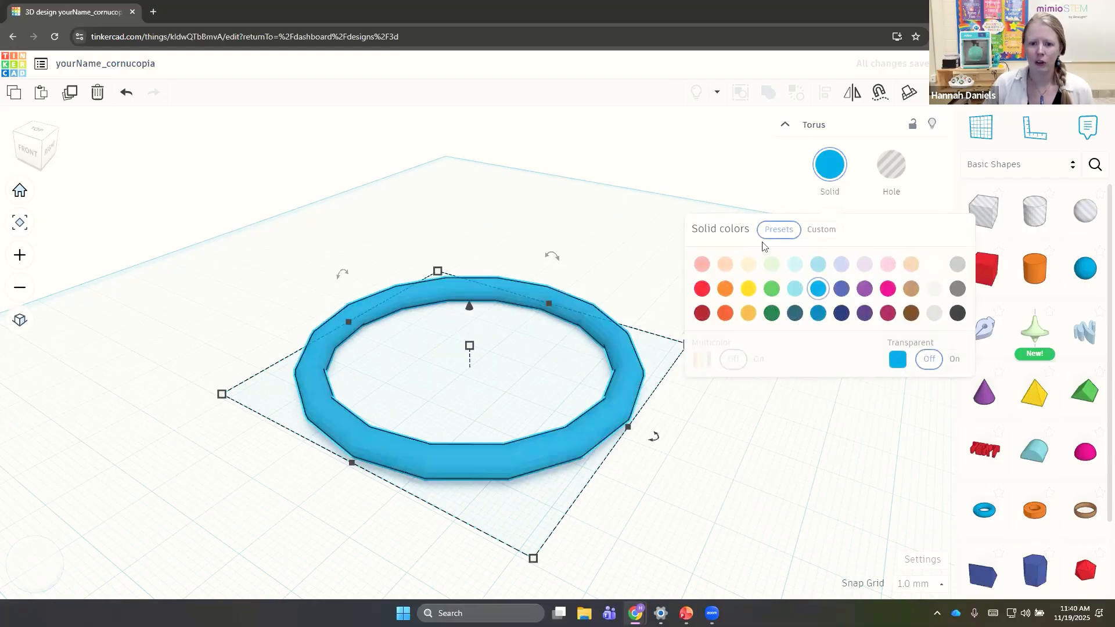
pyautogui.click(911, 264)
pyautogui.click(677, 208)
pyautogui.moveTo(481, 297); pyautogui.dragTo(618, 330, button='right')
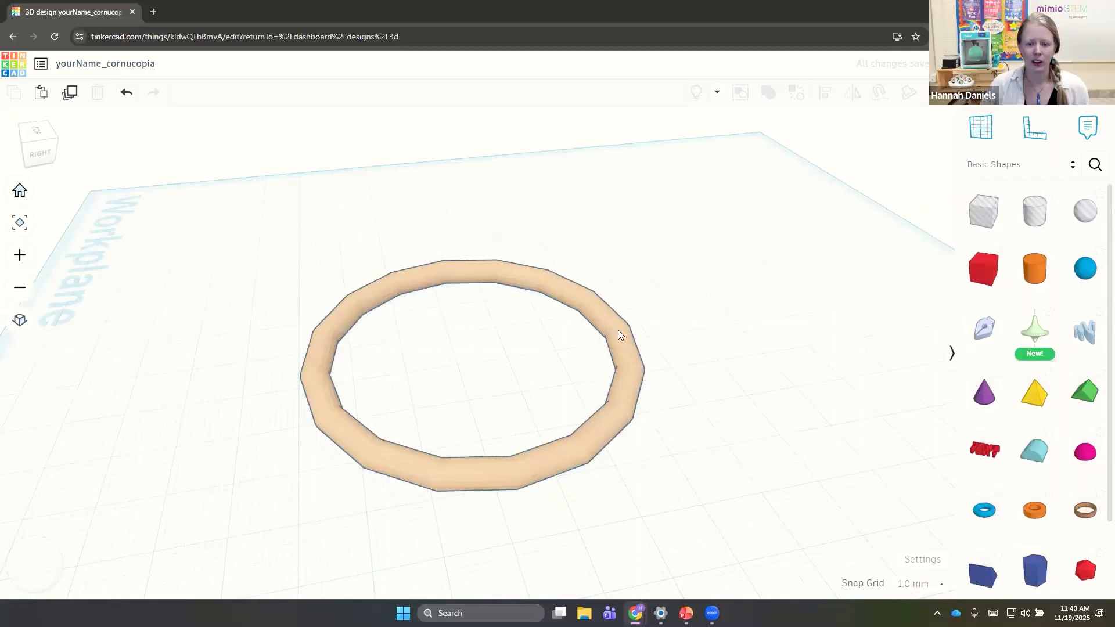
pyautogui.click(618, 330)
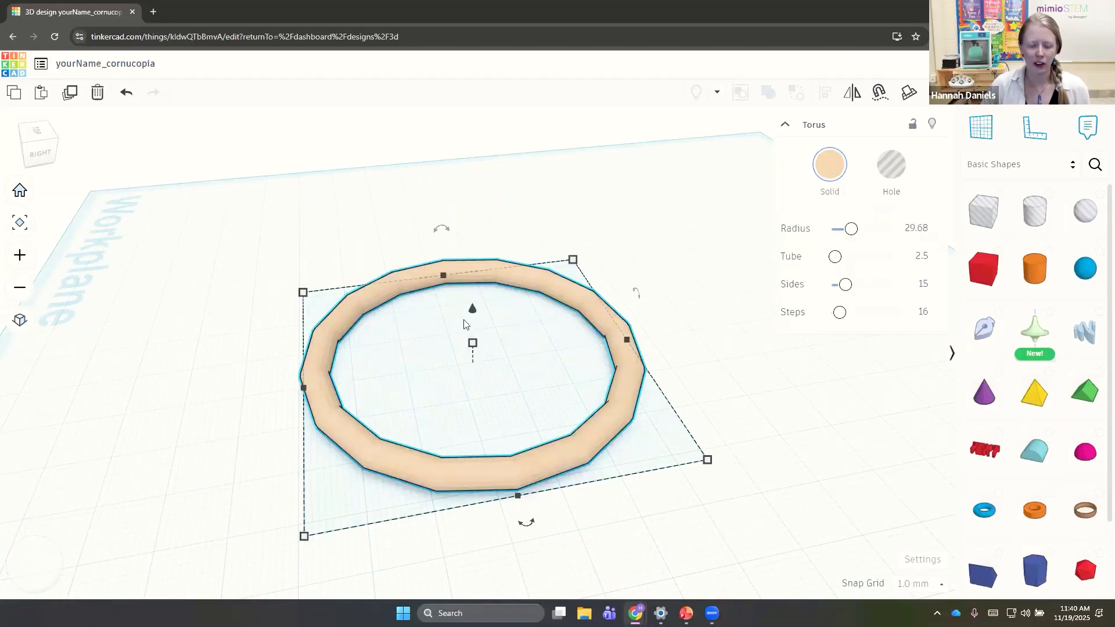
# Try standing the torus upright with a 90° rotation, undoing the rotation after each attempt
pyautogui.scroll(5, 464, 324)
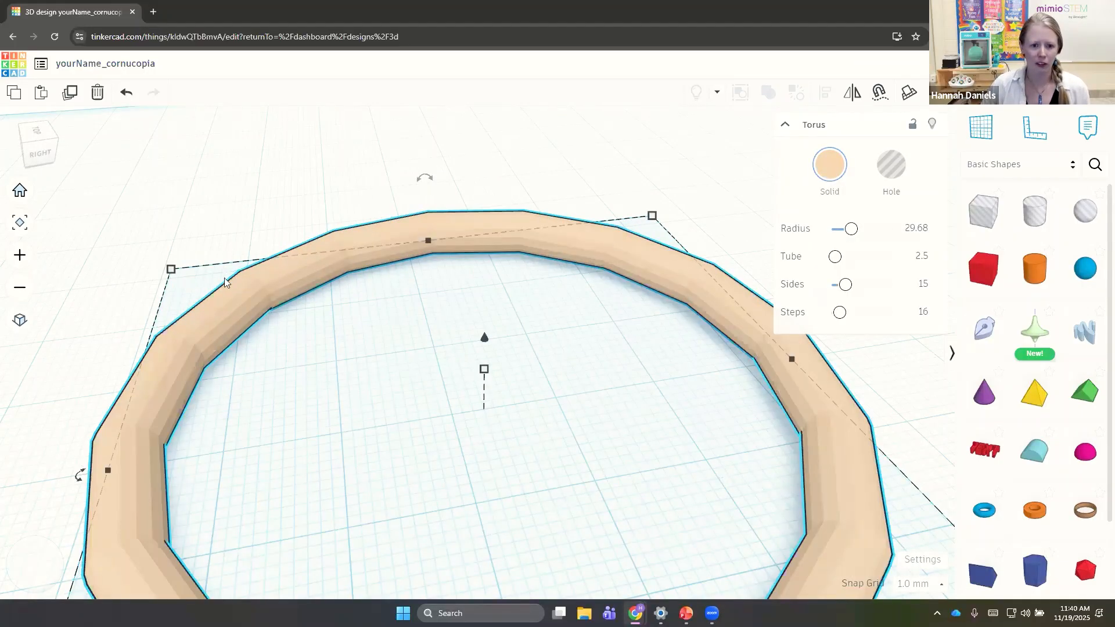
pyautogui.scroll(-1, 578, 347)
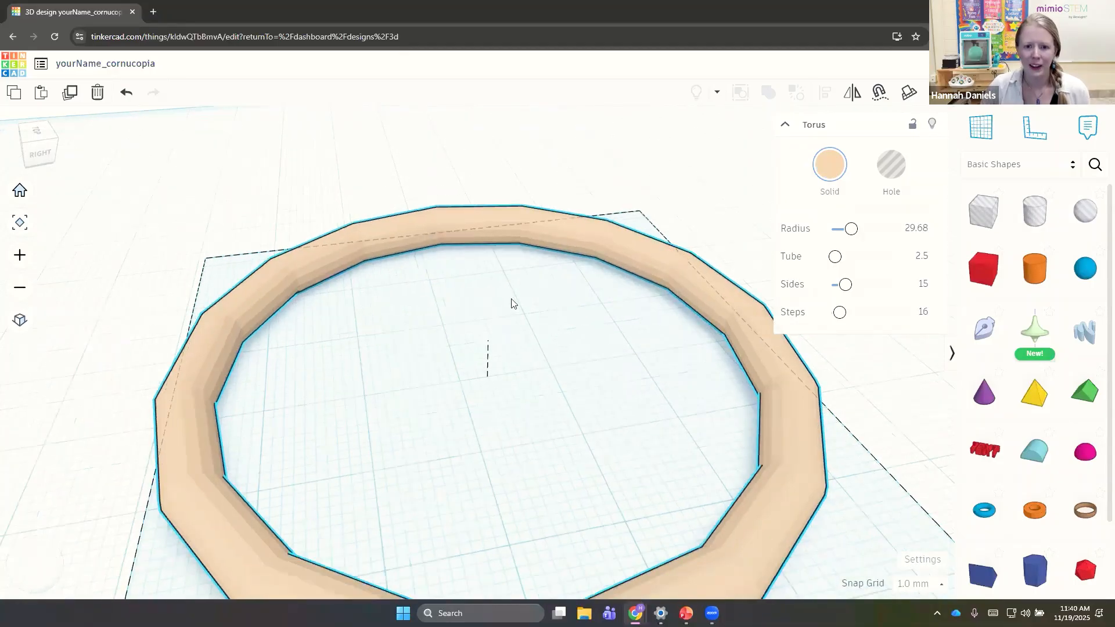
pyautogui.scroll(-3, 510, 303)
pyautogui.scroll(-1, 509, 289)
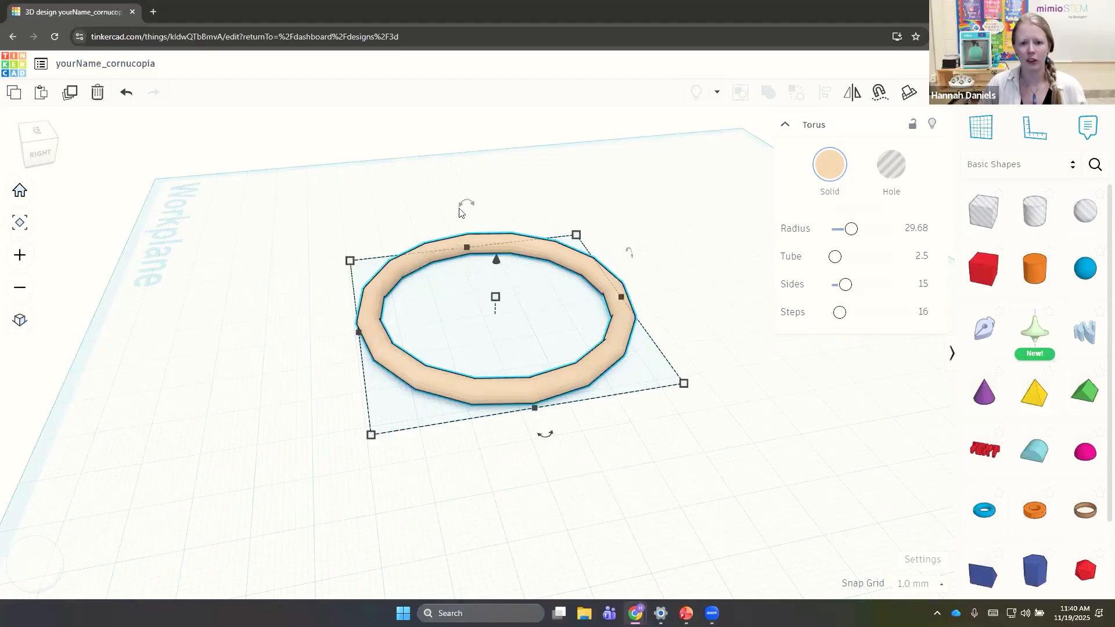
pyautogui.moveTo(472, 212)
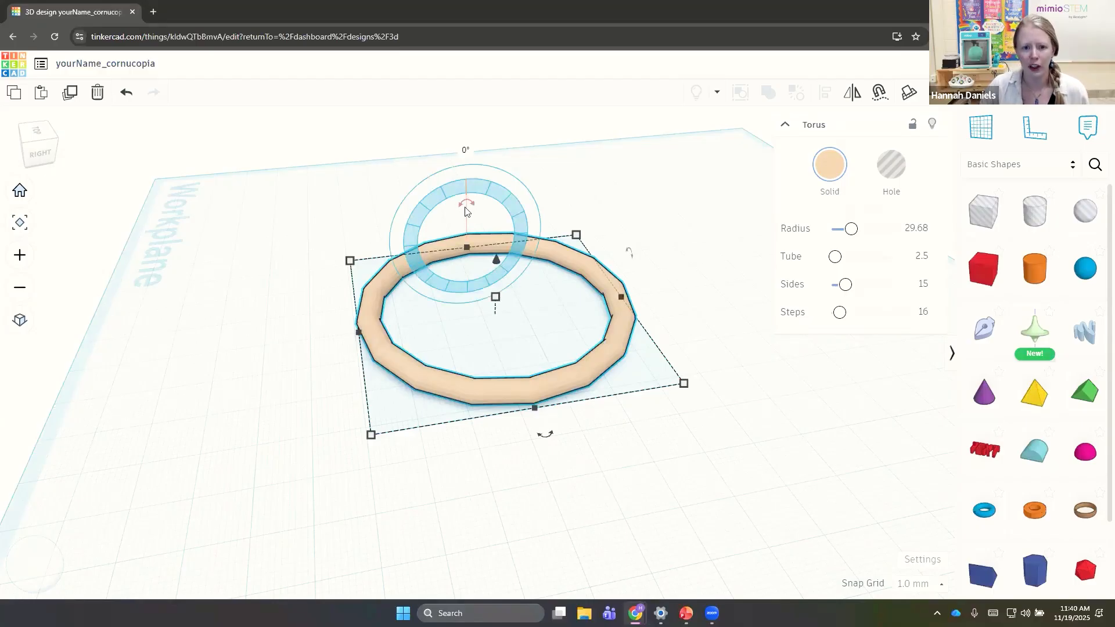
pyautogui.moveTo(468, 205); pyautogui.dragTo(430, 248)
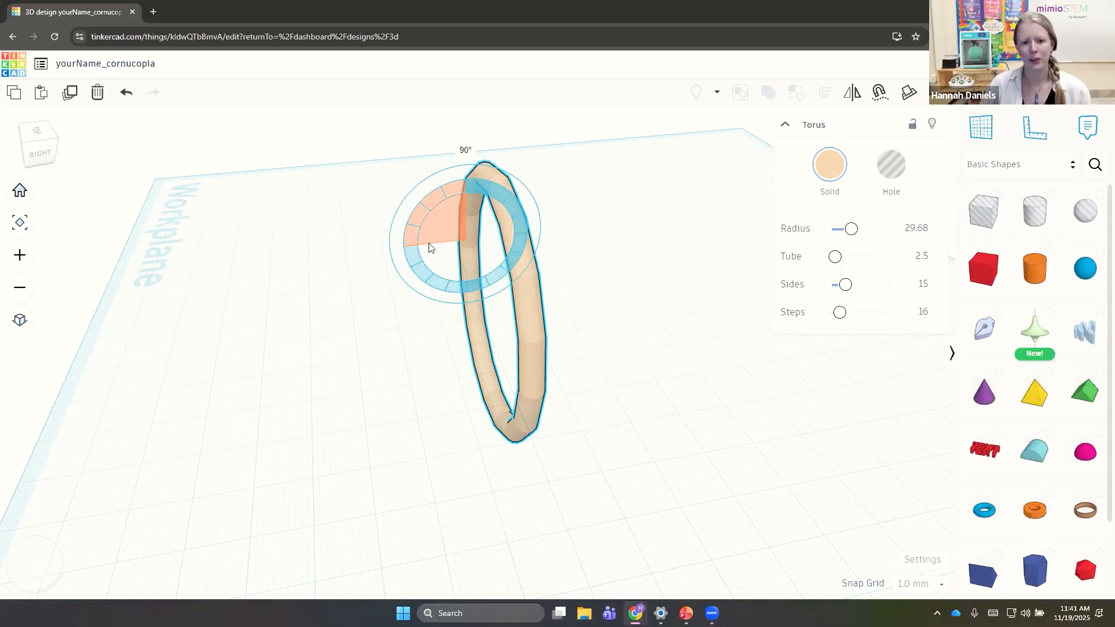
pyautogui.moveTo(429, 243); pyautogui.dragTo(429, 244)
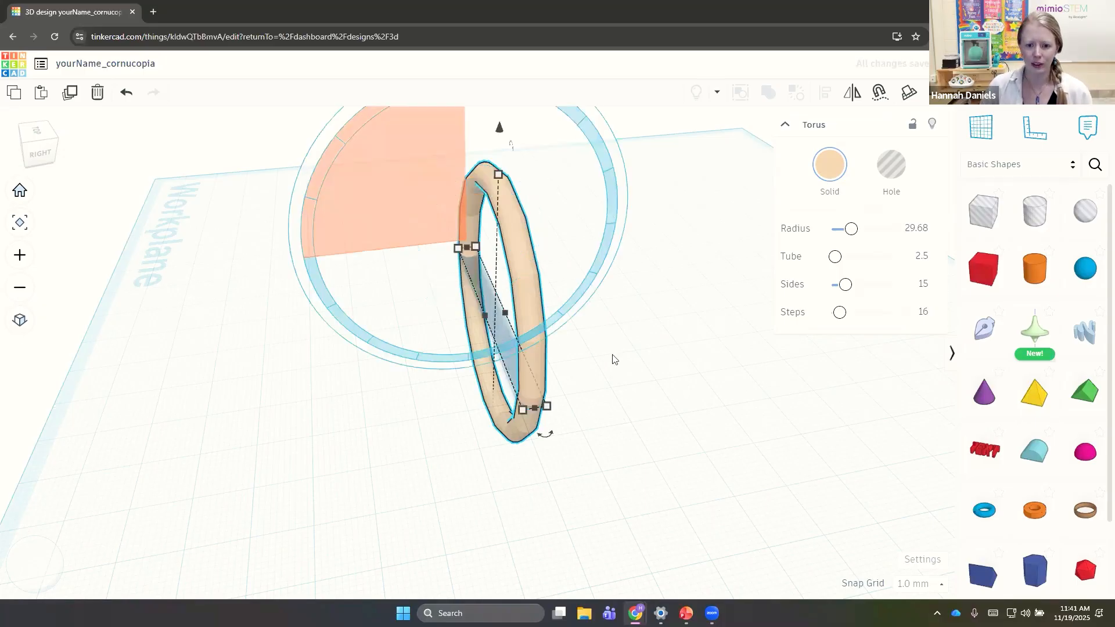
pyautogui.hotkey('ctrl', 'z')
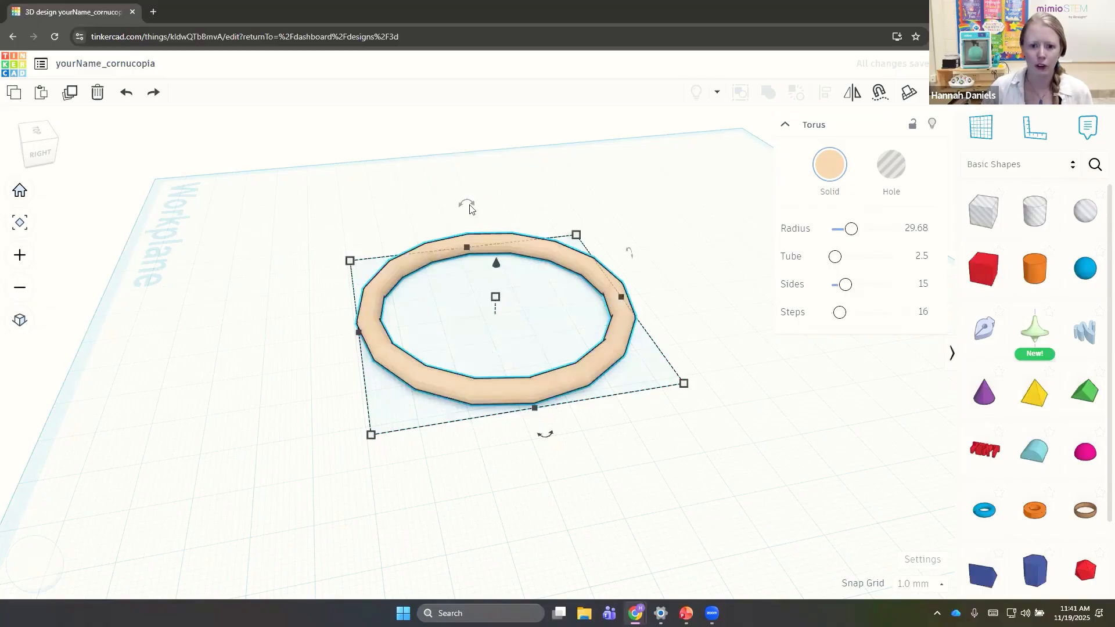
pyautogui.moveTo(470, 208)
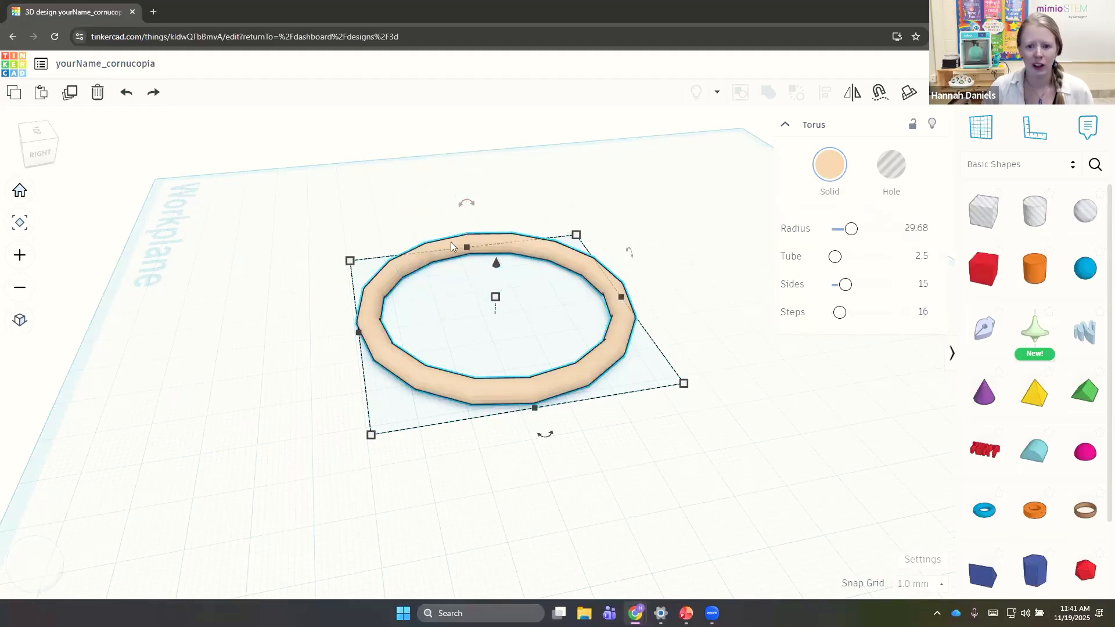
pyautogui.moveTo(466, 204); pyautogui.dragTo(427, 248)
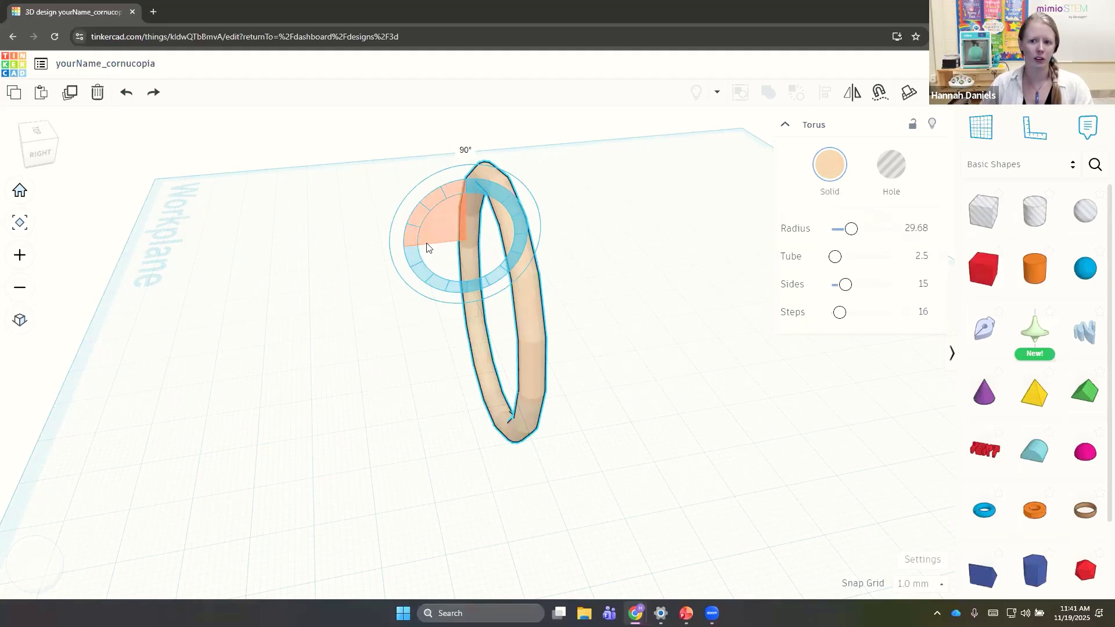
pyautogui.moveTo(426, 248); pyautogui.dragTo(427, 248)
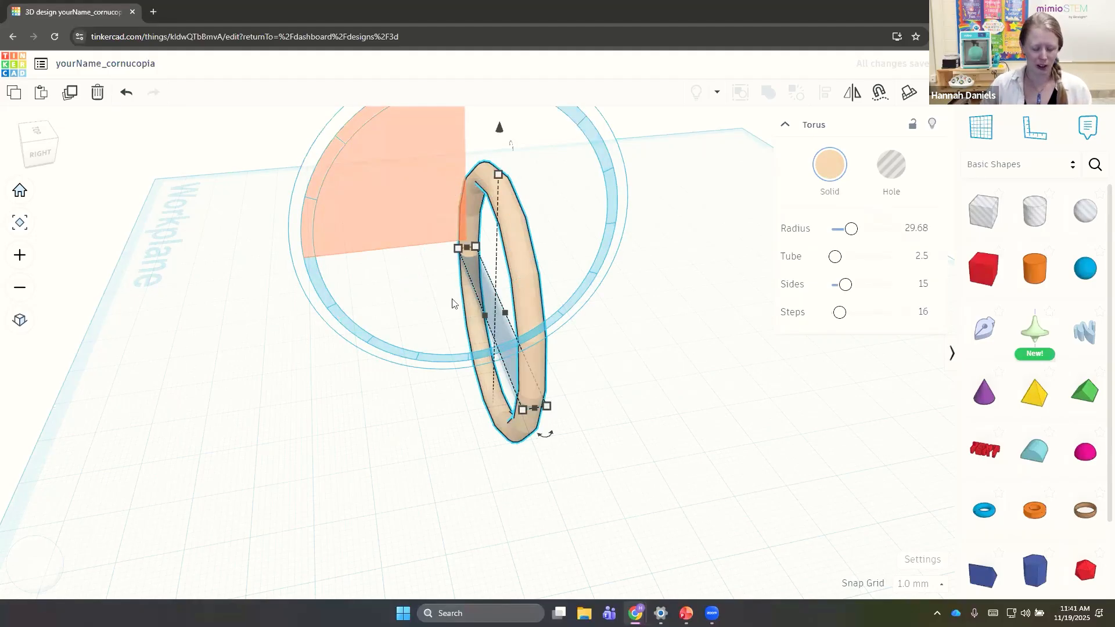
pyautogui.hotkey('ctrl', 'z')
# Rotate the torus 90° so it stands upright and drop it onto the workplane
pyautogui.moveTo(546, 437)
pyautogui.mouseDown()
pyautogui.moveTo(602, 402)
pyautogui.moveTo(658, 316)
pyautogui.moveTo(607, 398)
pyautogui.moveTo(614, 355)
pyautogui.moveTo(490, 439)
pyautogui.moveTo(581, 386)
pyautogui.moveTo(559, 424)
pyautogui.mouseUp()
pyautogui.moveTo(471, 208); pyautogui.dragTo(425, 248)
pyautogui.moveTo(411, 377); pyautogui.dragTo(466, 373, button='right')
pyautogui.scroll(-2, 466, 373)
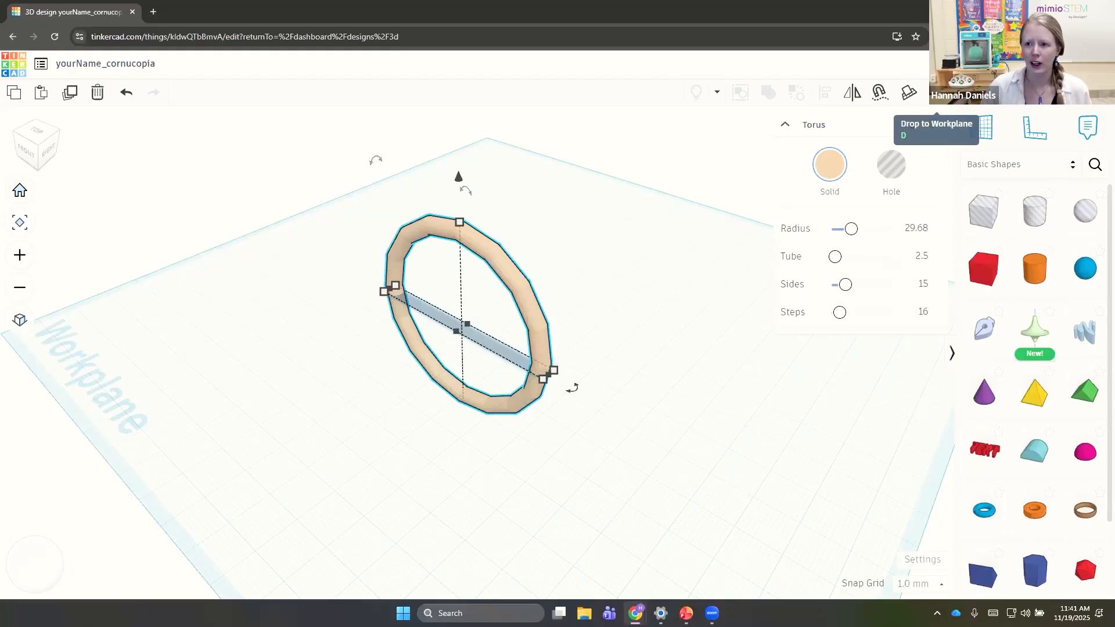
pyautogui.click(936, 93)
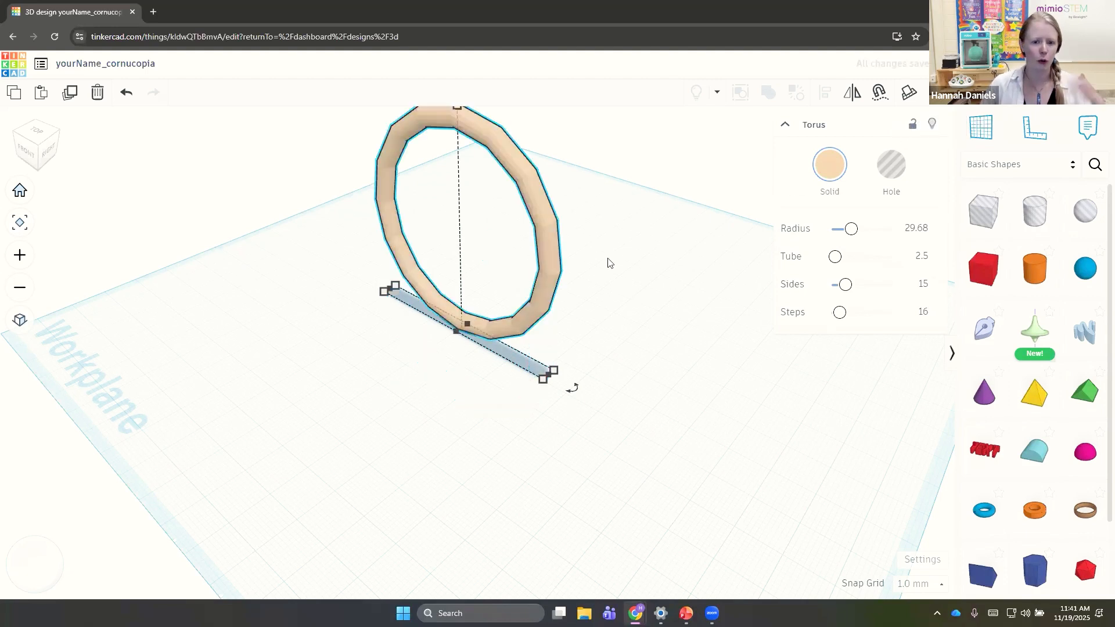
# Lower the upright torus 26 mm through the workplane and drop it back onto the workplane
pyautogui.moveTo(618, 285); pyautogui.dragTo(620, 352, button='middle')
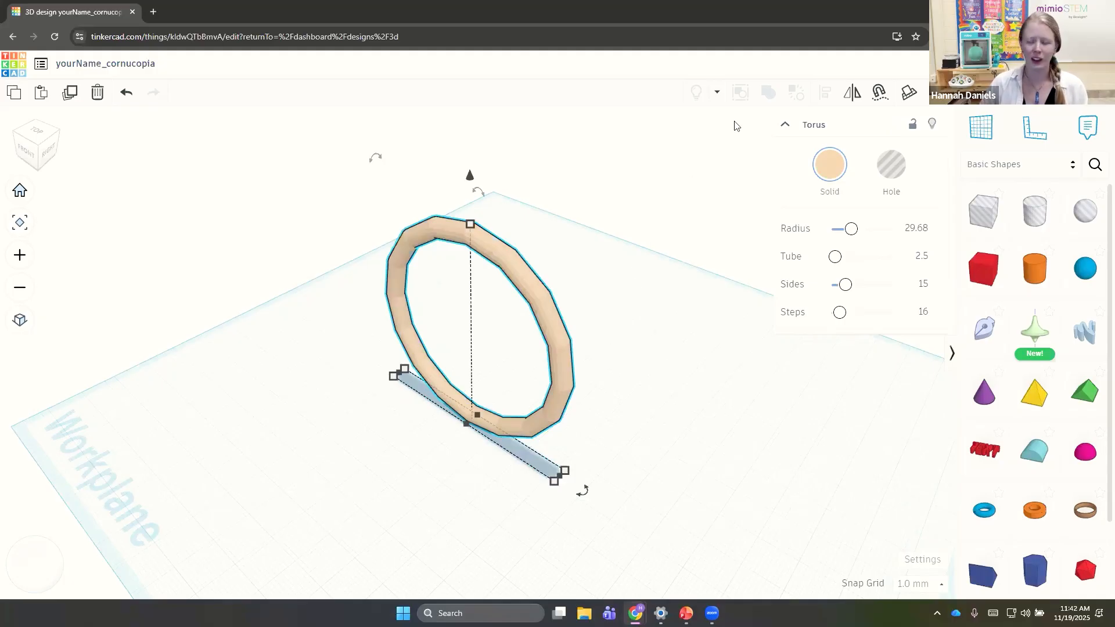
pyautogui.moveTo(470, 179)
pyautogui.moveTo(473, 181); pyautogui.dragTo(493, 296)
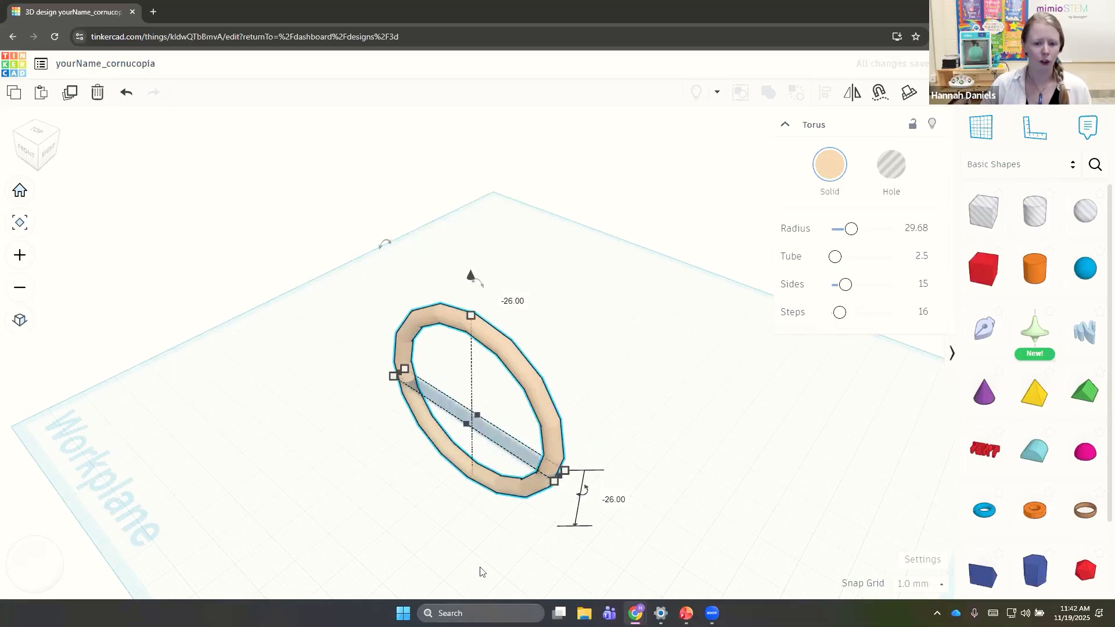
pyautogui.moveTo(459, 529); pyautogui.dragTo(666, 318, button='right')
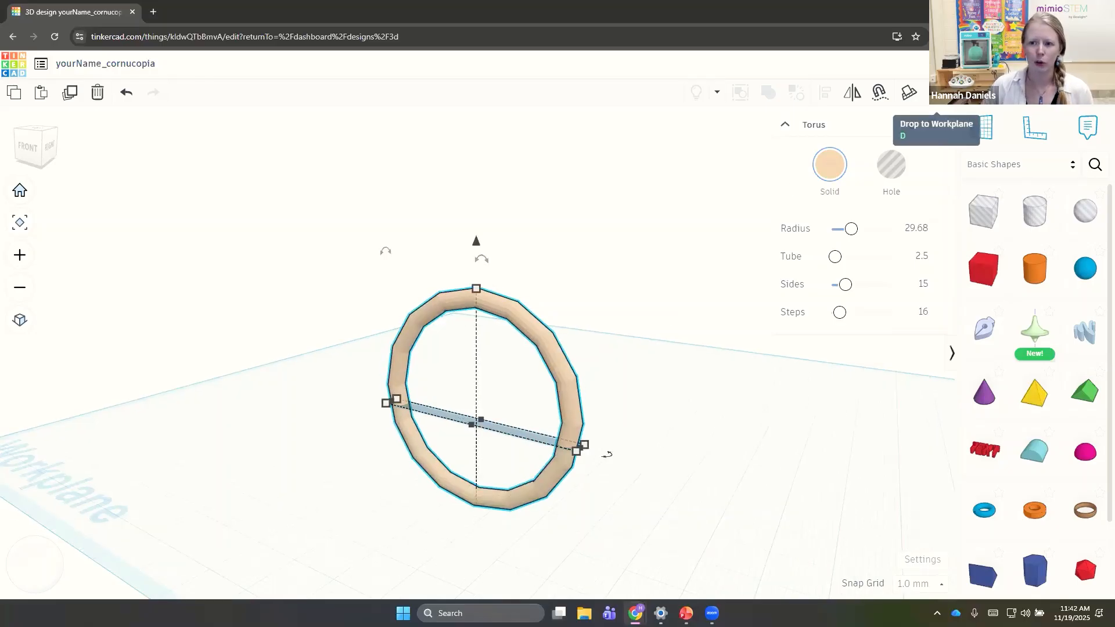
pyautogui.click(908, 92)
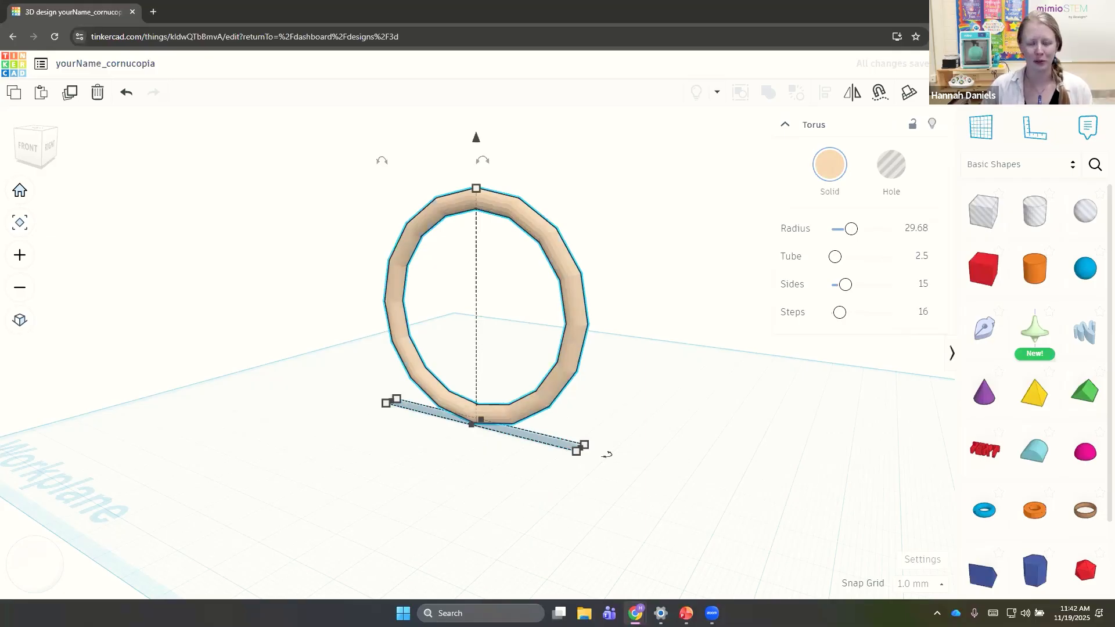
# Duplicate the upright torus in place, keeping the copy selected
pyautogui.moveTo(605, 232); pyautogui.dragTo(569, 313, button='right')
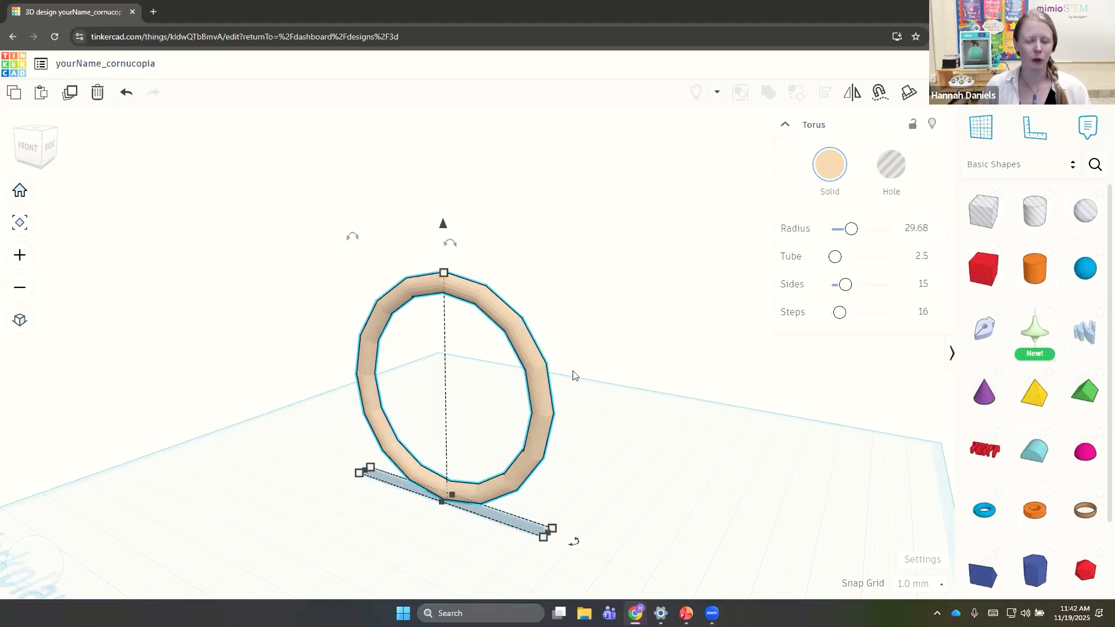
pyautogui.moveTo(578, 382); pyautogui.dragTo(465, 438, button='right')
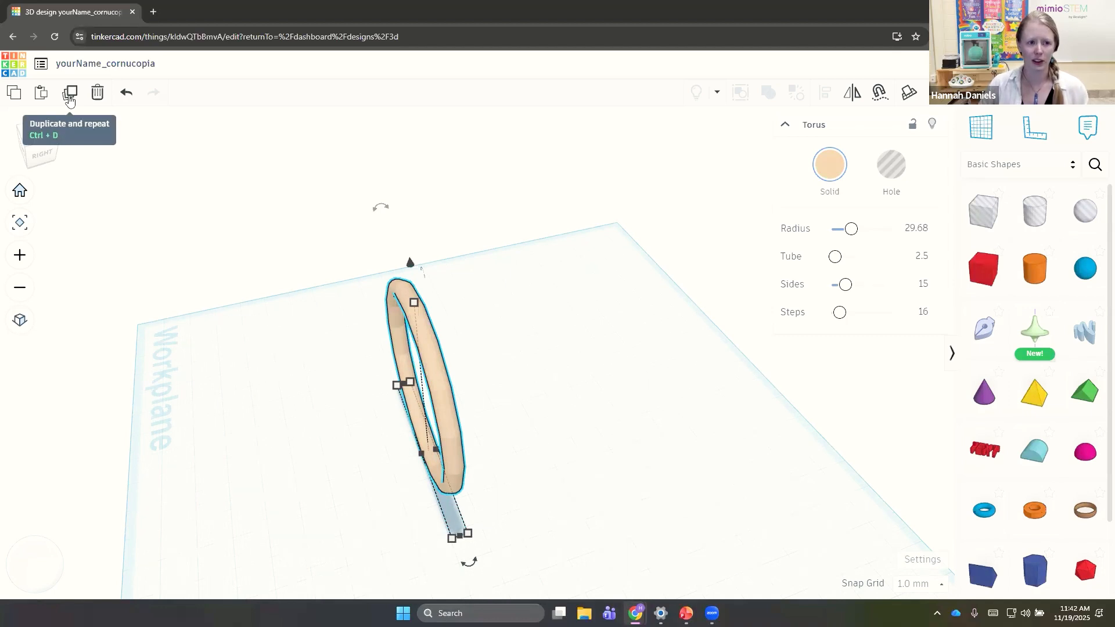
pyautogui.click(70, 93)
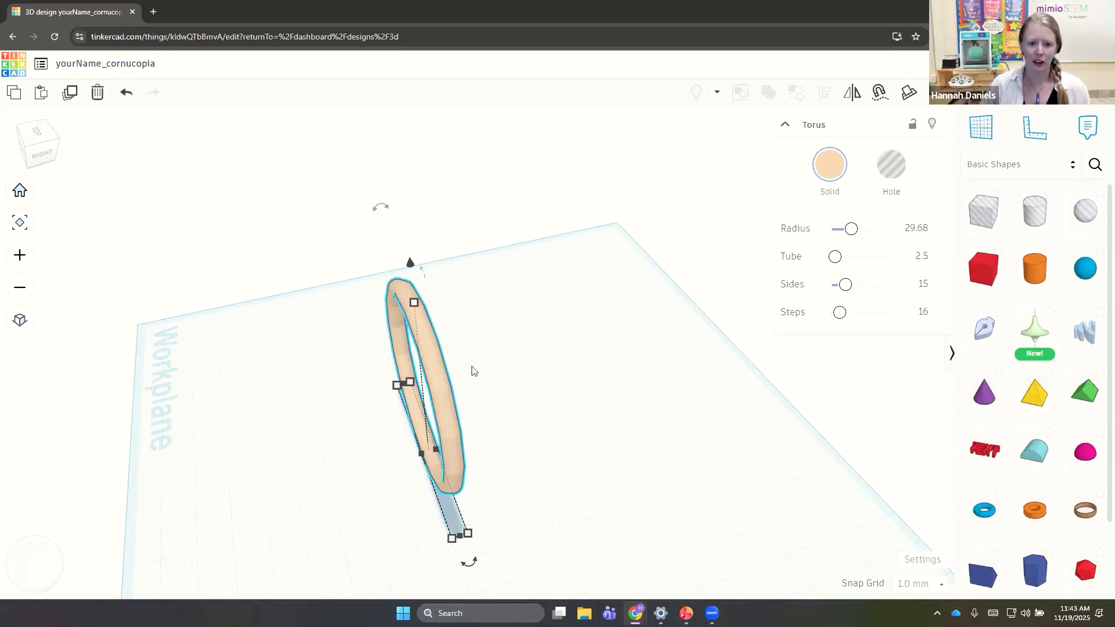
# Try scaling the duplicated ring down proportionally to about 43.18 mm long and 3.34 mm thick, and undo the scaling
pyautogui.moveTo(452, 540)
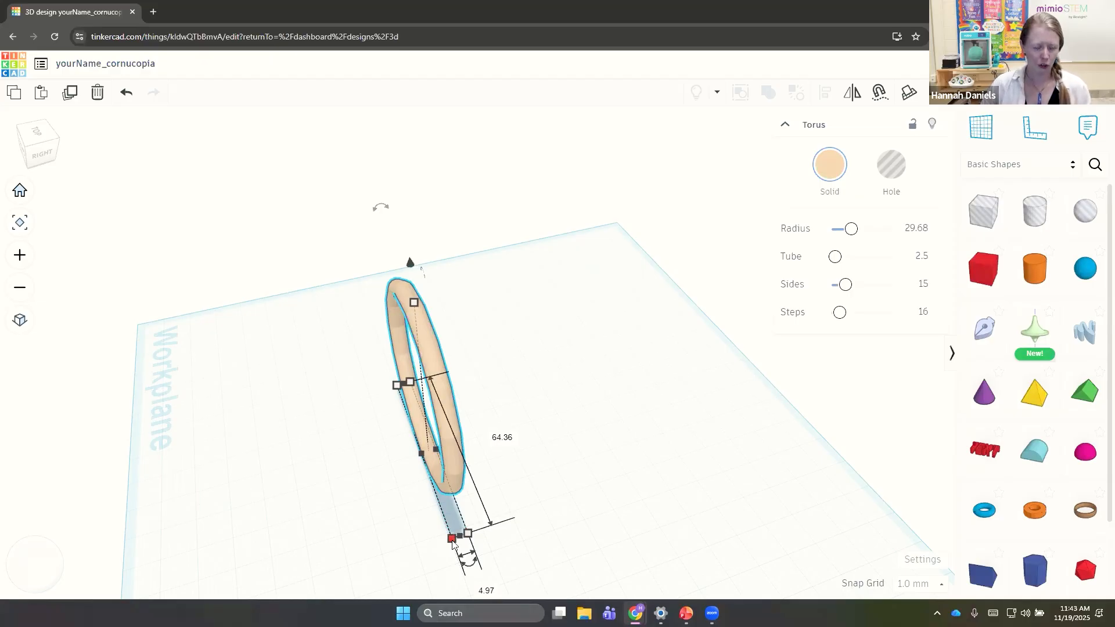
pyautogui.click(452, 540)
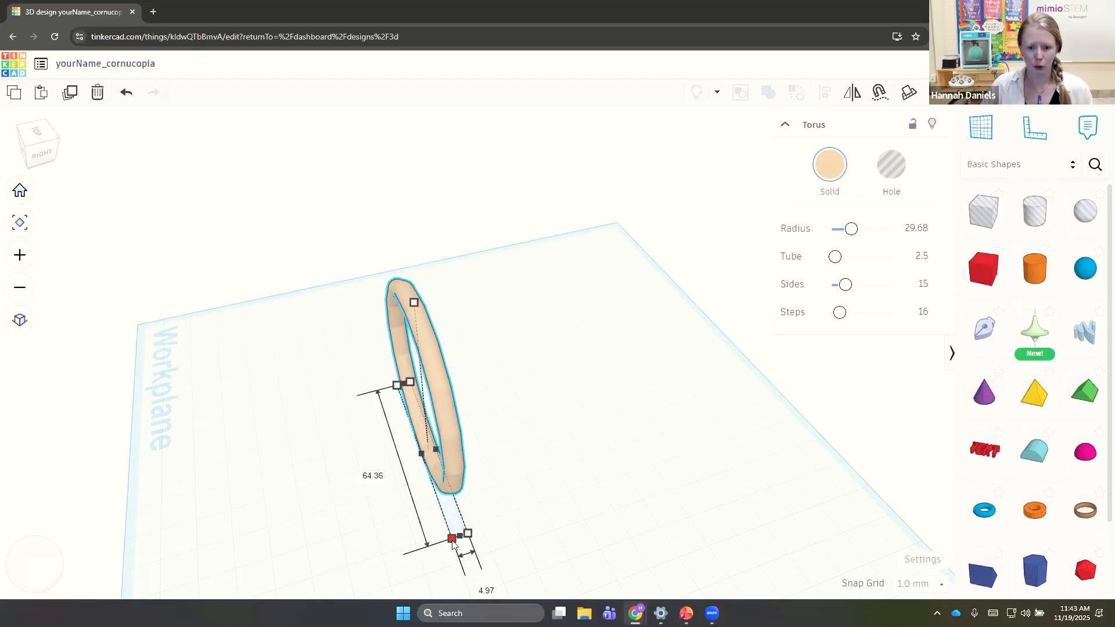
pyautogui.moveTo(453, 540); pyautogui.dragTo(446, 483)
pyautogui.moveTo(343, 472); pyautogui.dragTo(294, 368, button='right')
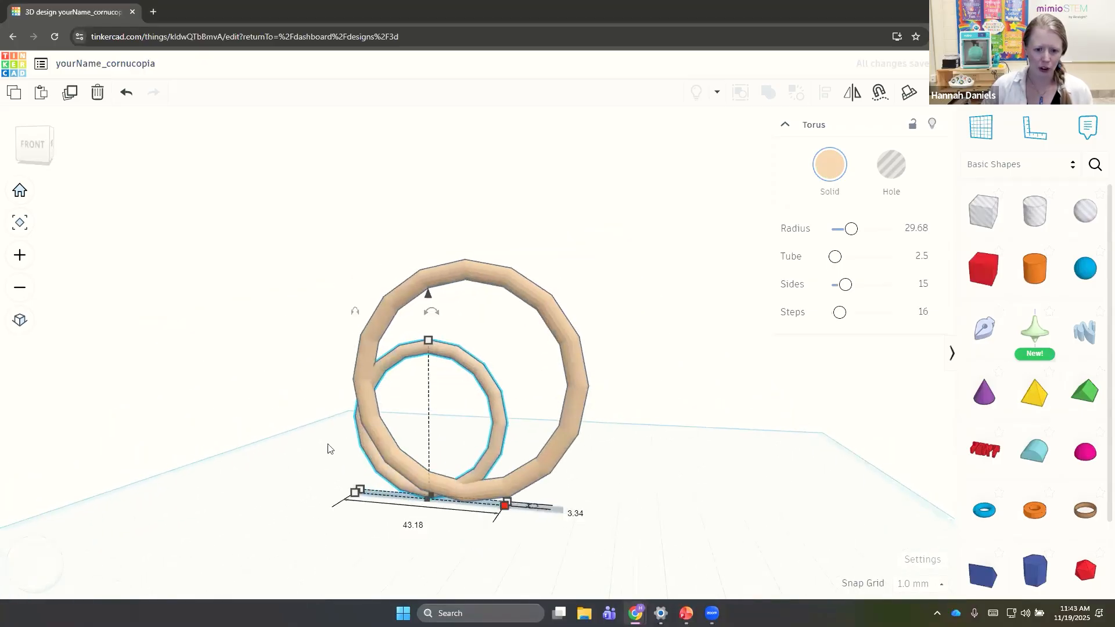
pyautogui.hotkey('ctrl', 'z')
# Place a ruler on the workplane beside the ring, switch it to midpoint distances, and remove the ruler
pyautogui.moveTo(618, 378); pyautogui.dragTo(432, 358, button='right')
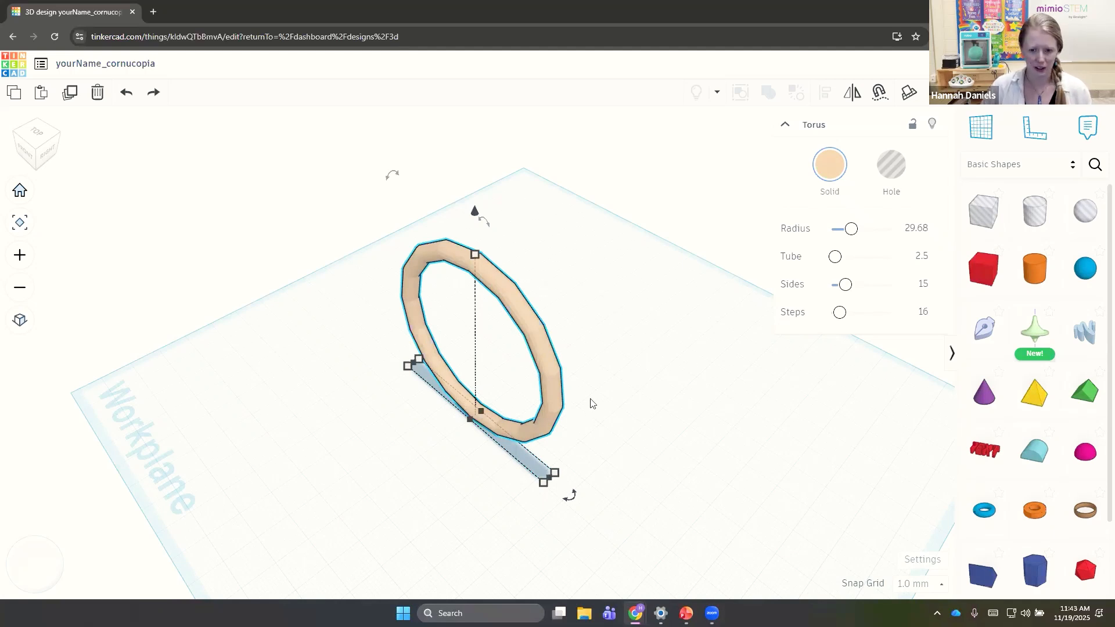
pyautogui.click(1039, 133)
pyautogui.click(308, 493)
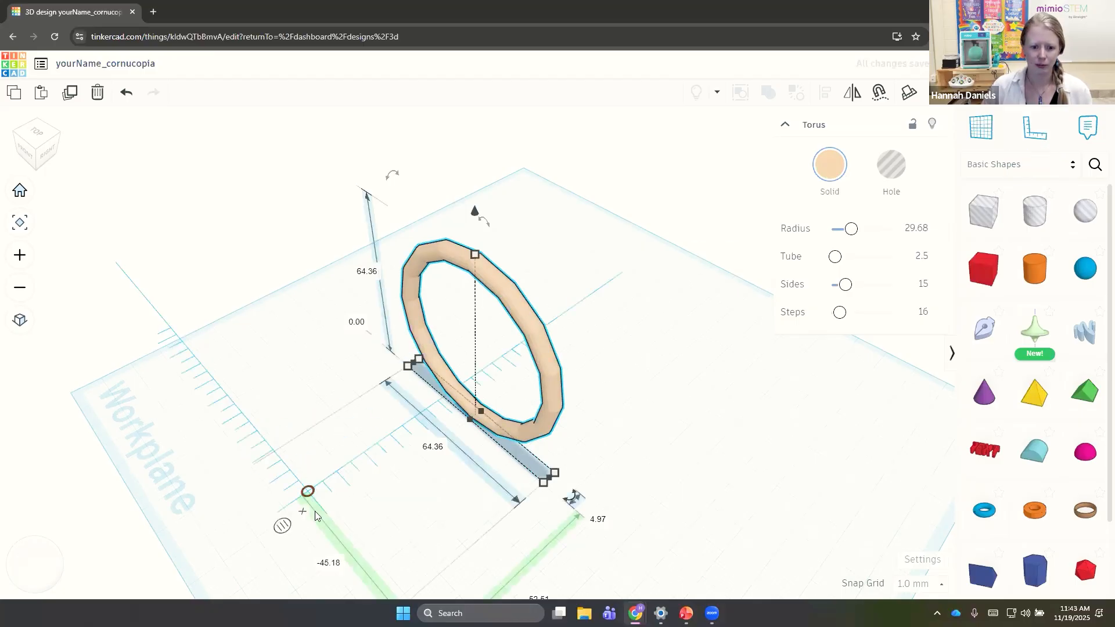
pyautogui.click(283, 529)
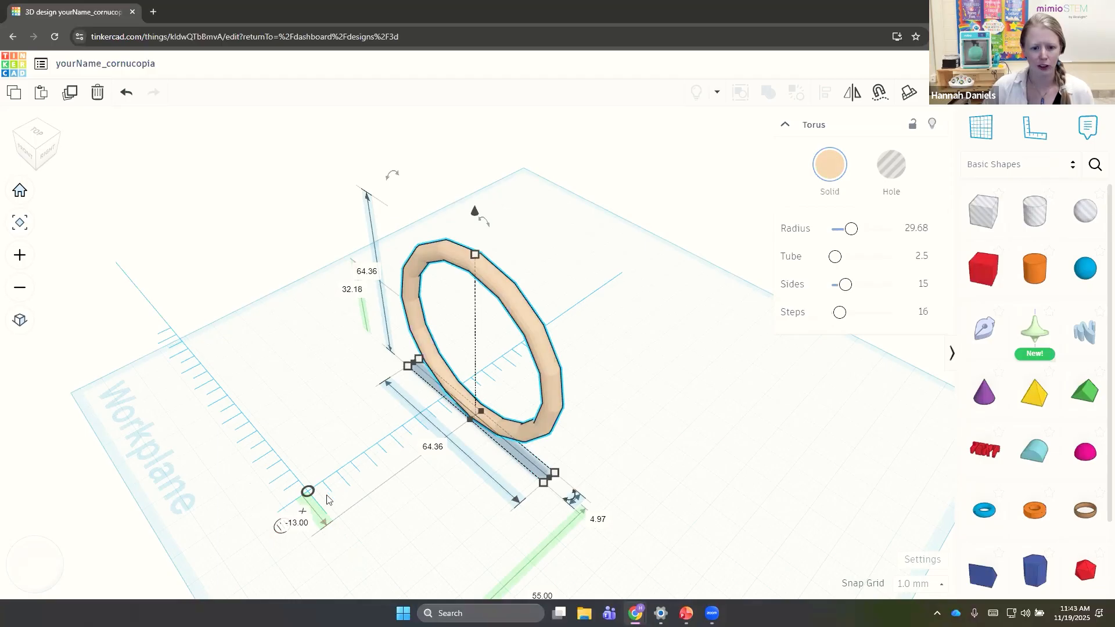
pyautogui.click(580, 388)
pyautogui.click(545, 387)
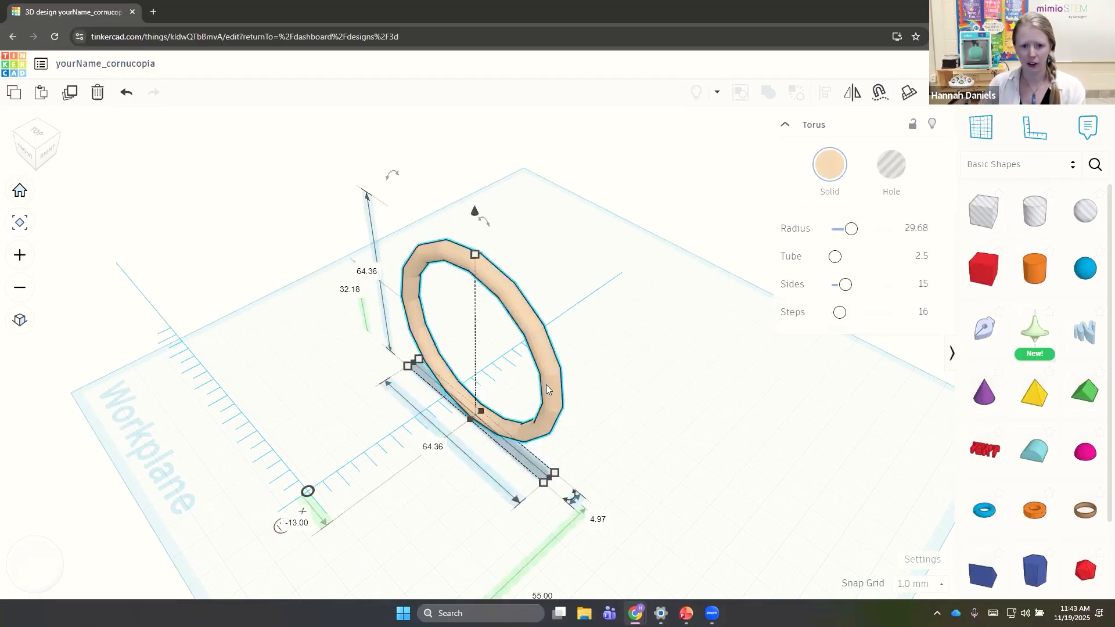
pyautogui.click(307, 518)
pyautogui.click(305, 510)
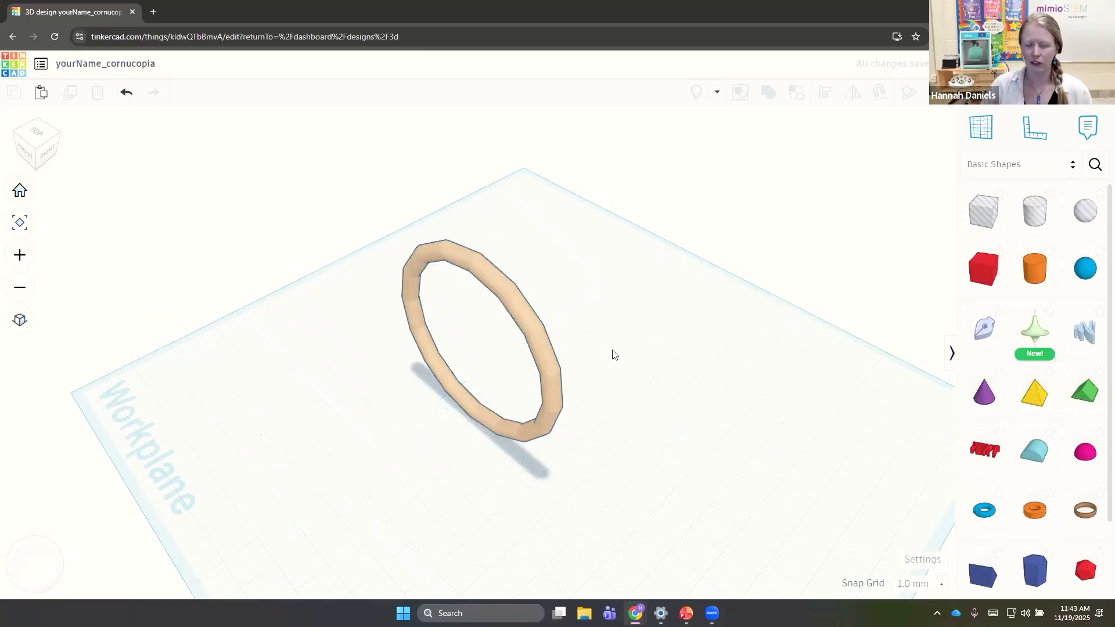
# Place a ruler on the workplane beside the upright torus ring
pyautogui.click(546, 394)
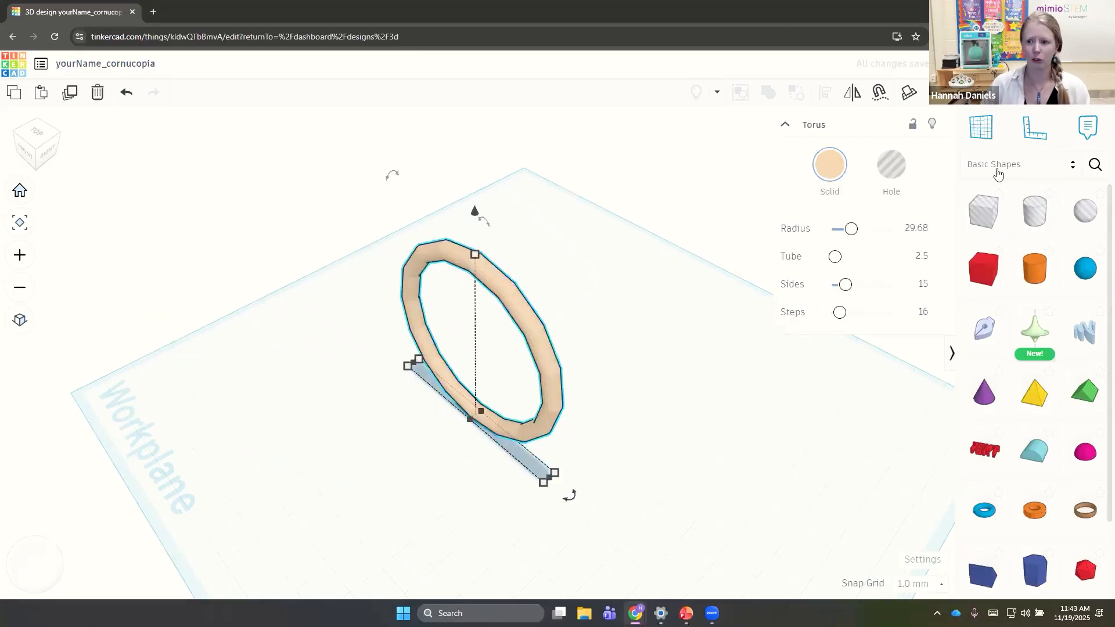
pyautogui.click(1042, 132)
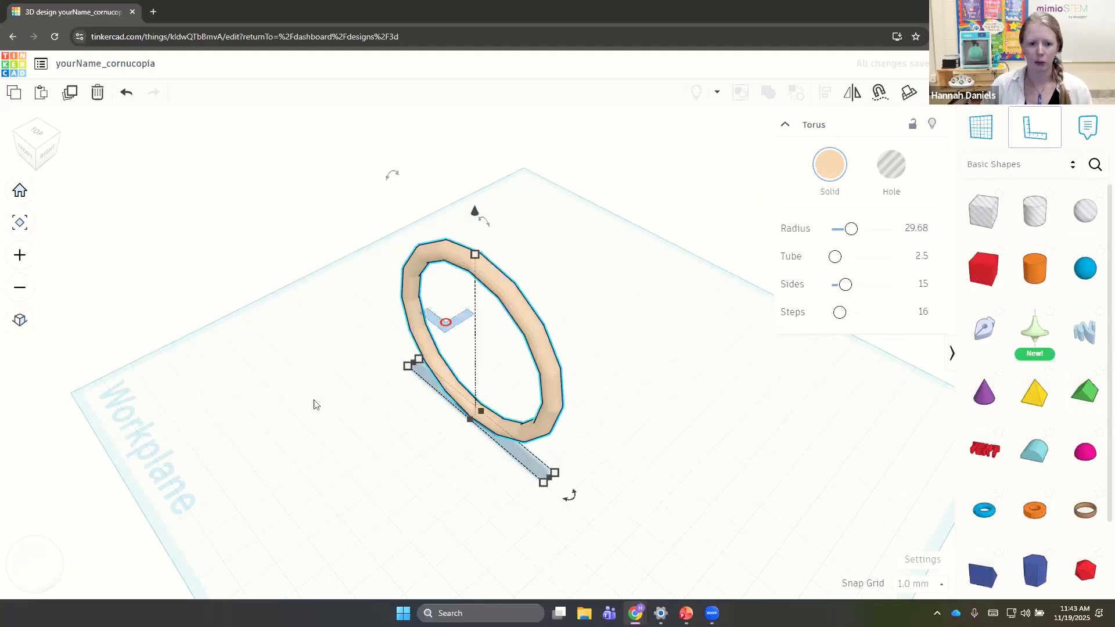
pyautogui.click(270, 436)
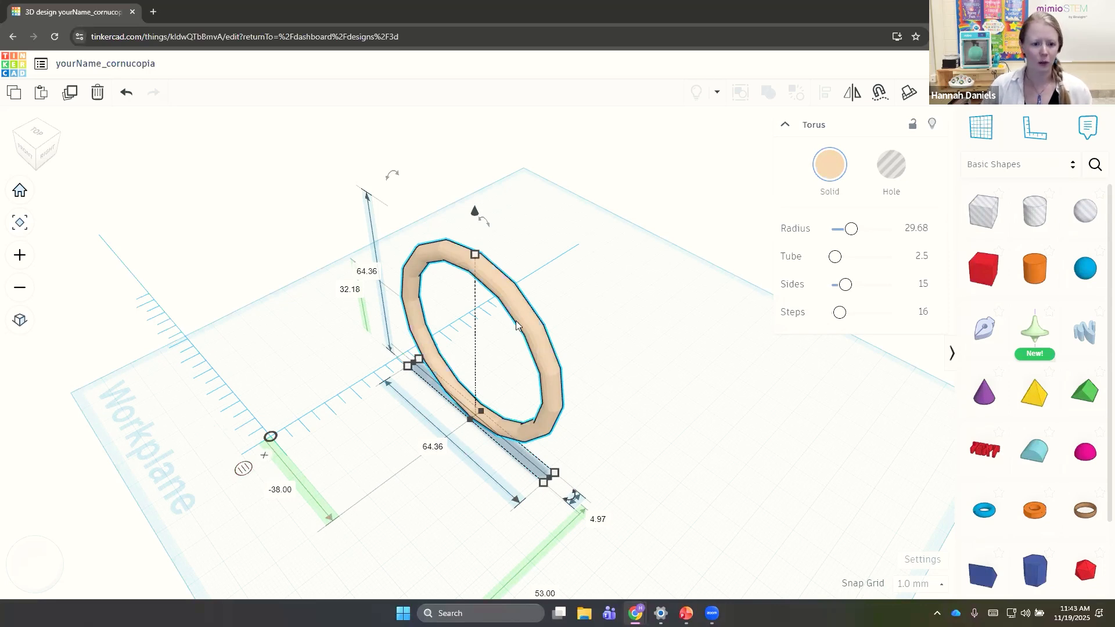
# Duplicate the ring in place and scale the copy down proportionally to 62.18 mm long and 4.80 mm thick
pyautogui.click(70, 93)
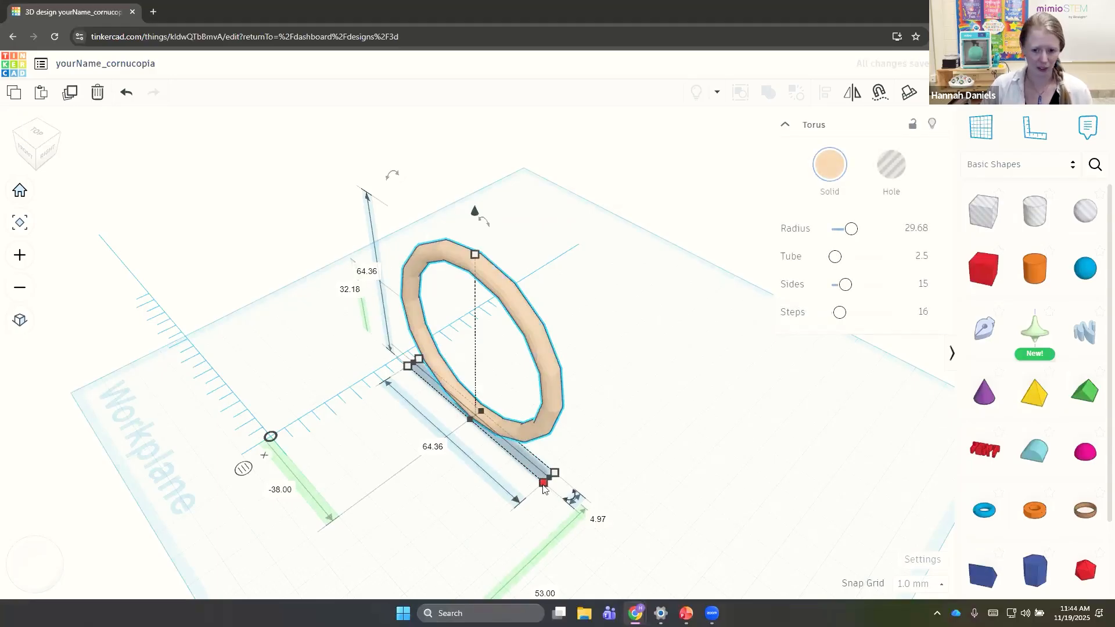
pyautogui.scroll(1, 543, 488)
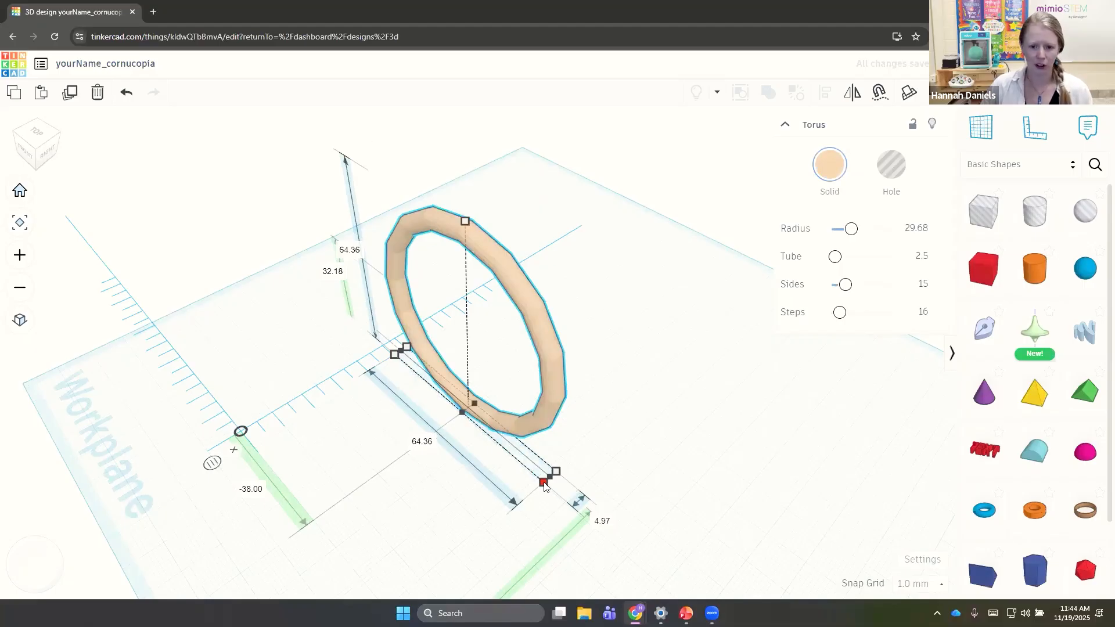
pyautogui.moveTo(544, 487)
pyautogui.mouseDown()
pyautogui.moveTo(488, 419)
pyautogui.moveTo(544, 481)
pyautogui.mouseUp()
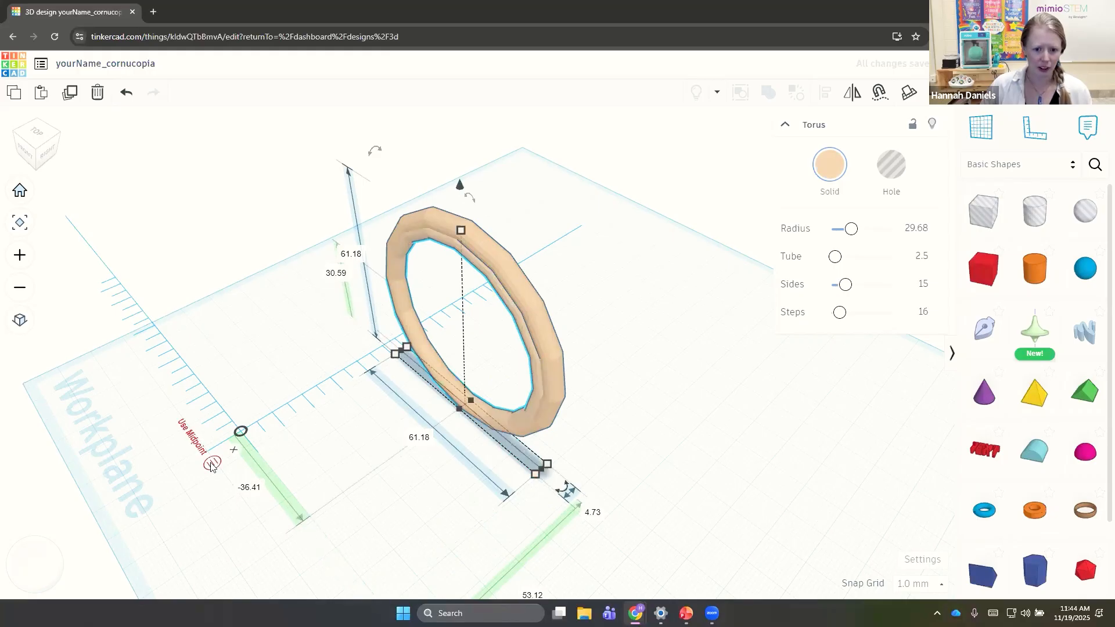
pyautogui.moveTo(535, 475)
pyautogui.mouseDown()
pyautogui.moveTo(517, 455)
pyautogui.moveTo(532, 476)
pyautogui.moveTo(548, 473)
pyautogui.moveTo(538, 475)
pyautogui.mouseUp()
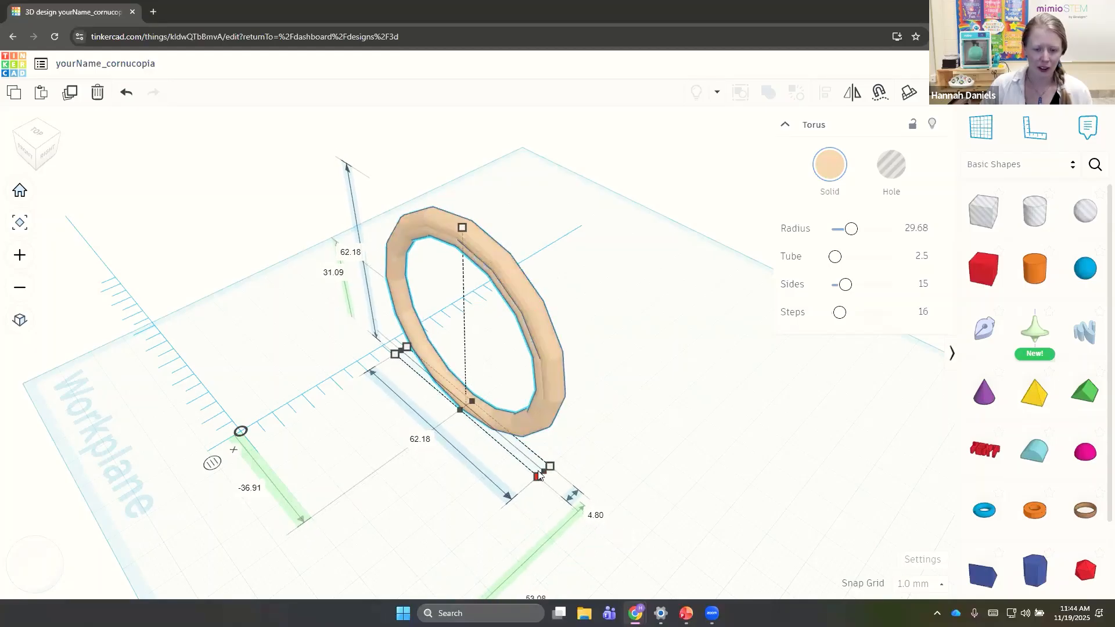
# Shift the smaller ring copy slightly beside the original and rotate it -2° about the vertical axis
pyautogui.moveTo(637, 326); pyautogui.dragTo(505, 428, button='right')
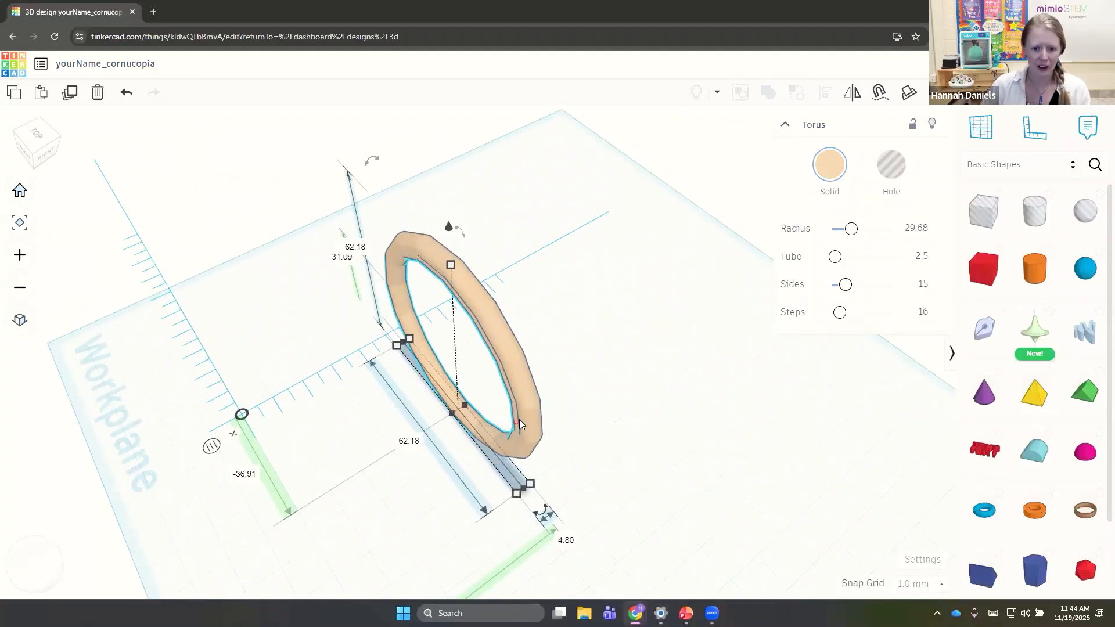
pyautogui.moveTo(513, 423); pyautogui.dragTo(528, 412)
pyautogui.moveTo(654, 359); pyautogui.dragTo(587, 438, button='right')
pyautogui.moveTo(503, 539)
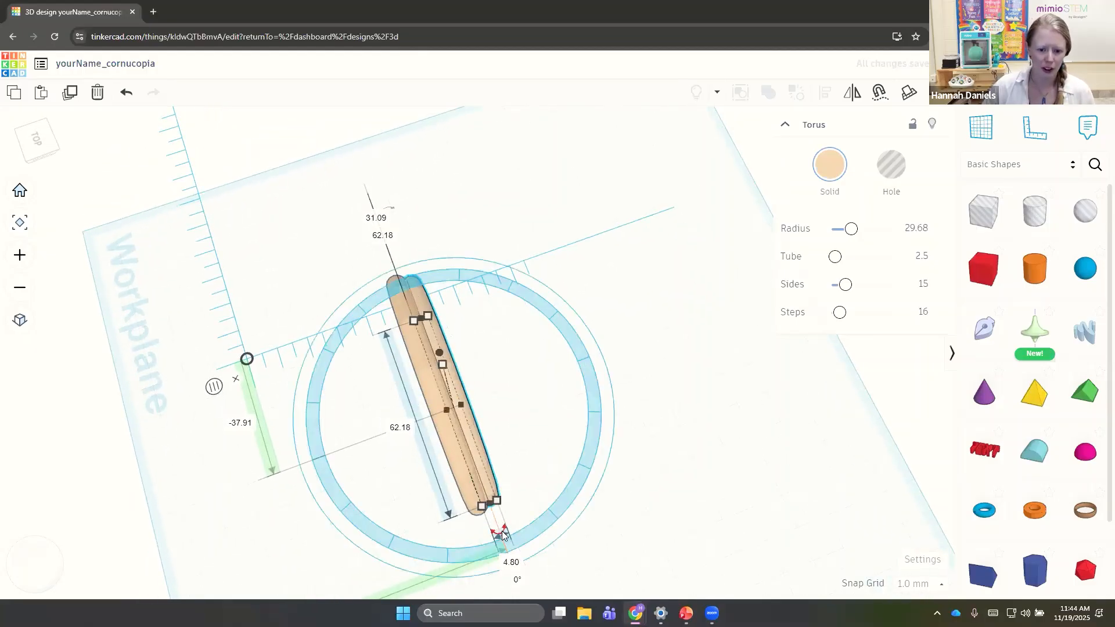
pyautogui.moveTo(506, 543); pyautogui.dragTo(516, 579)
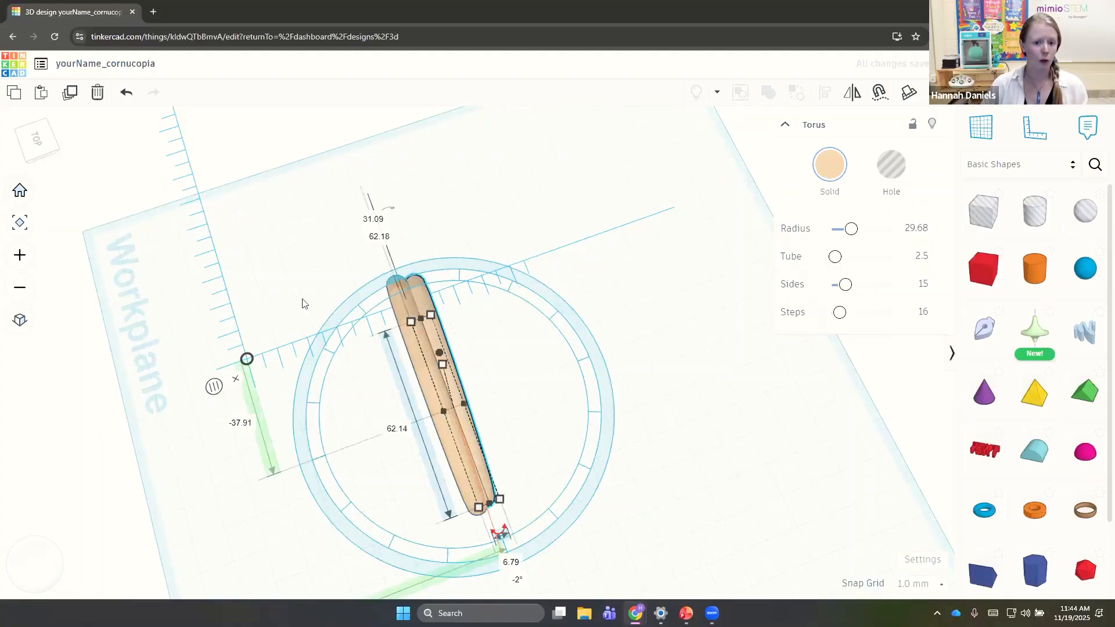
# Try duplicating the tilted ring again, undo the duplication, and delete the copies beside the original ring
pyautogui.click(70, 93)
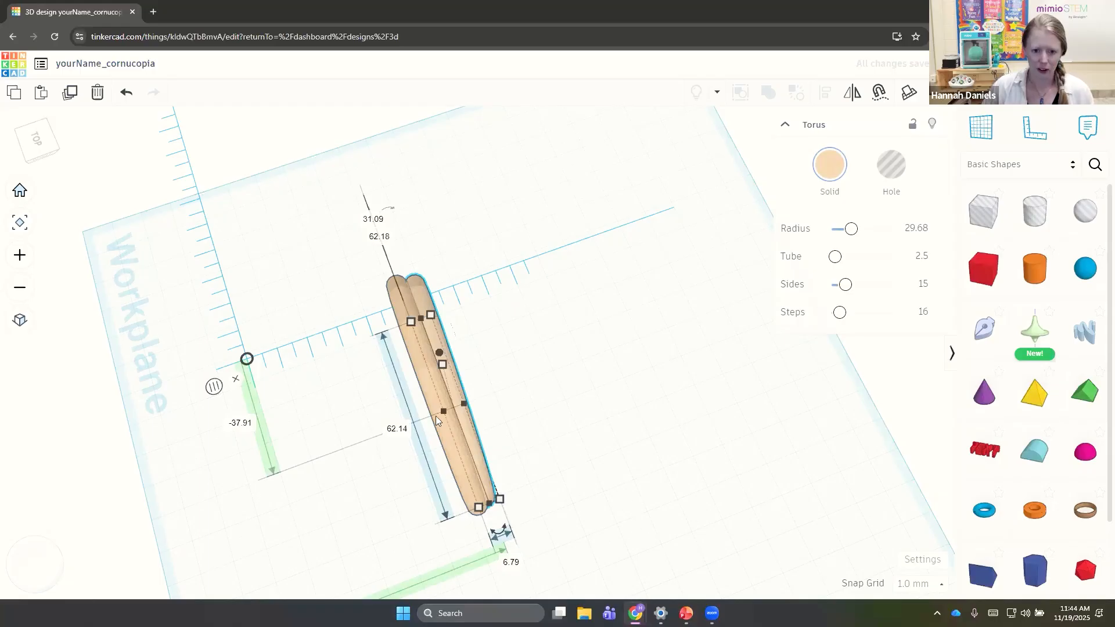
pyautogui.hotkey('ctrl', 'z')
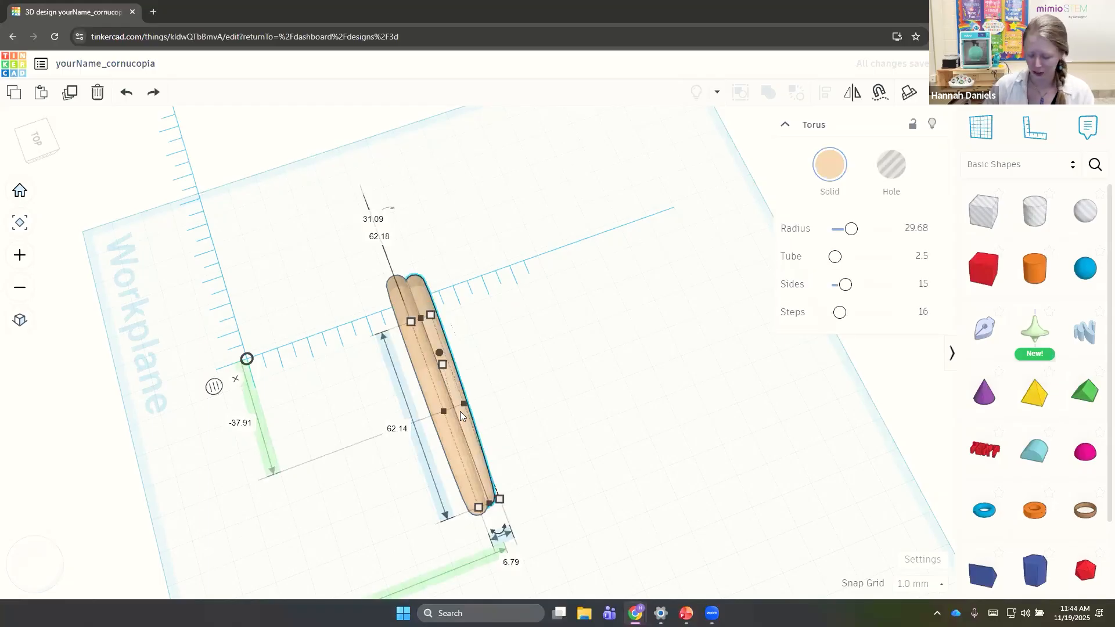
pyautogui.press('Delete')
pyautogui.click(458, 410)
pyautogui.press('Delete')
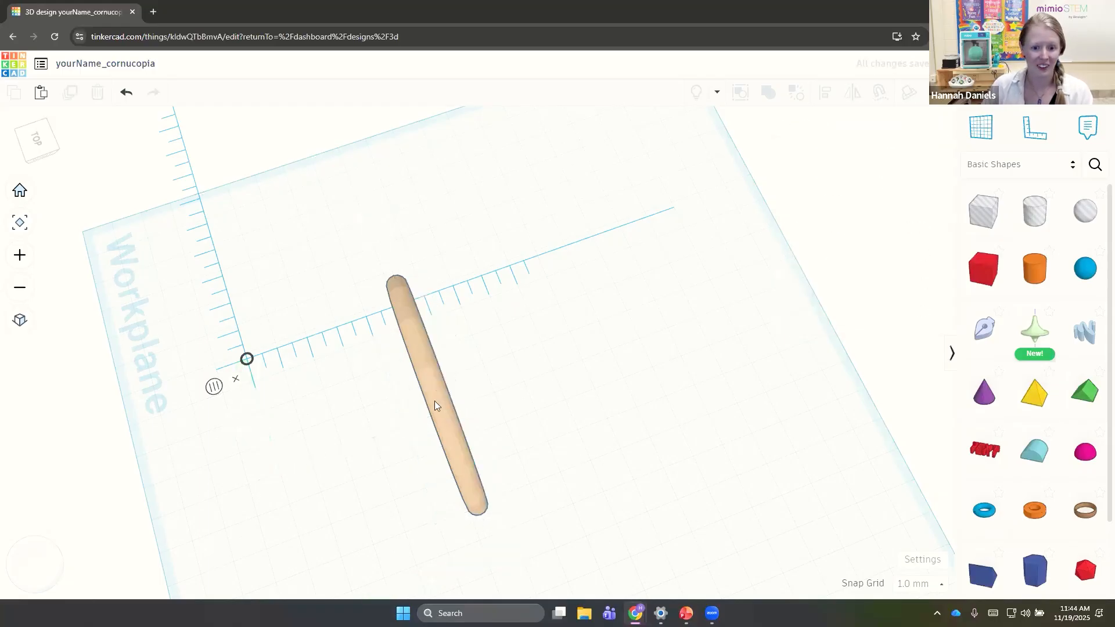
# Duplicate the original ring, offset the copy sideways, shorten it to about 60 mm and rotate it -1°
pyautogui.click(434, 401)
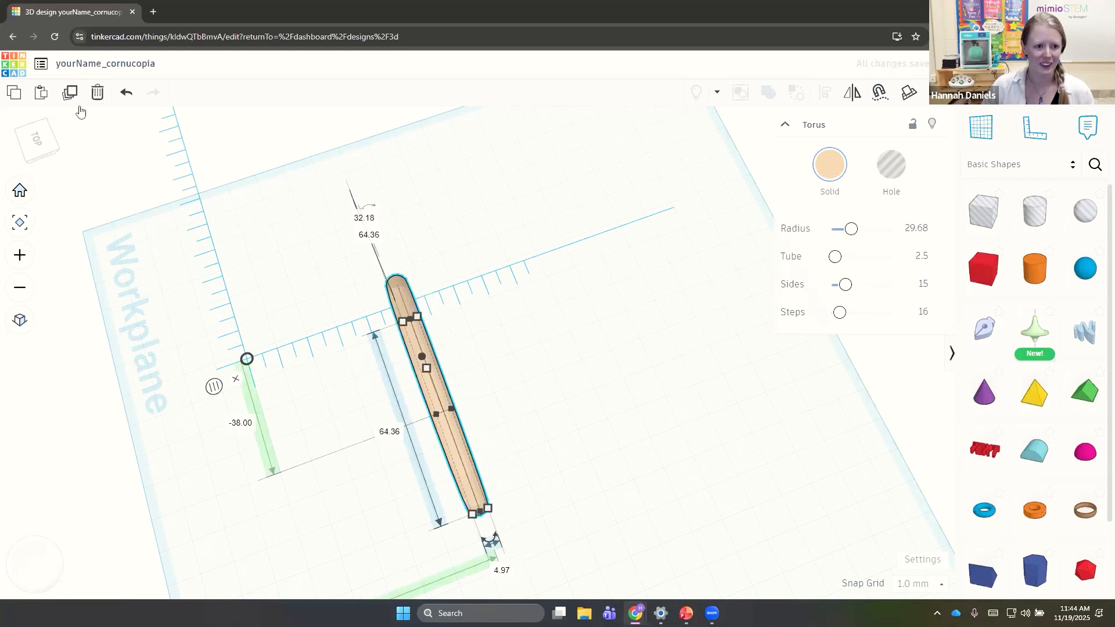
pyautogui.moveTo(450, 440); pyautogui.dragTo(462, 435)
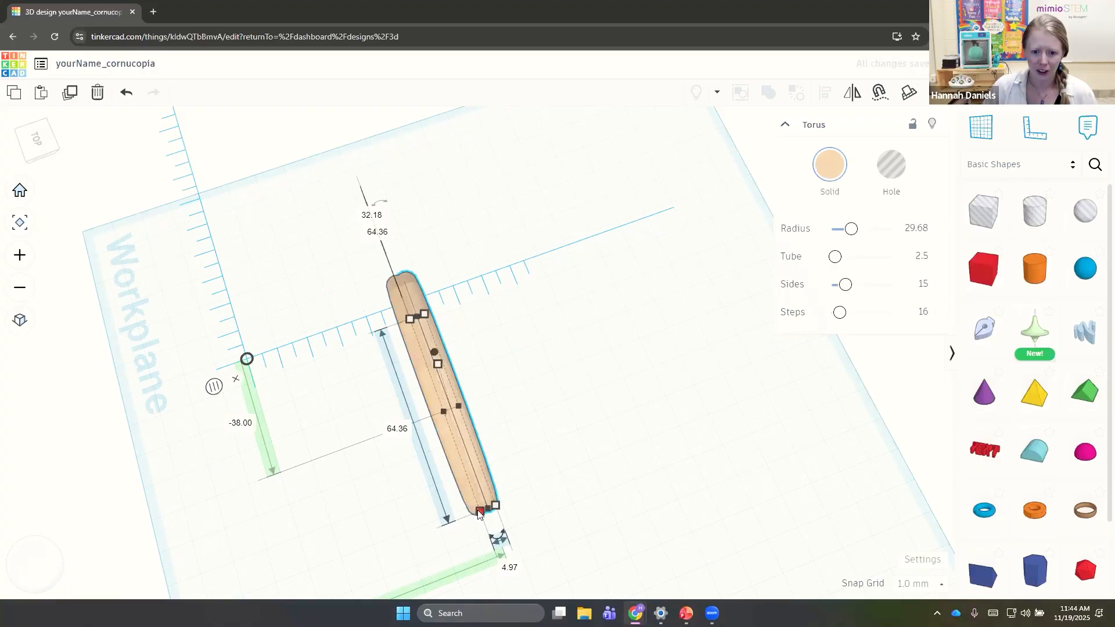
pyautogui.moveTo(478, 509); pyautogui.dragTo(510, 567)
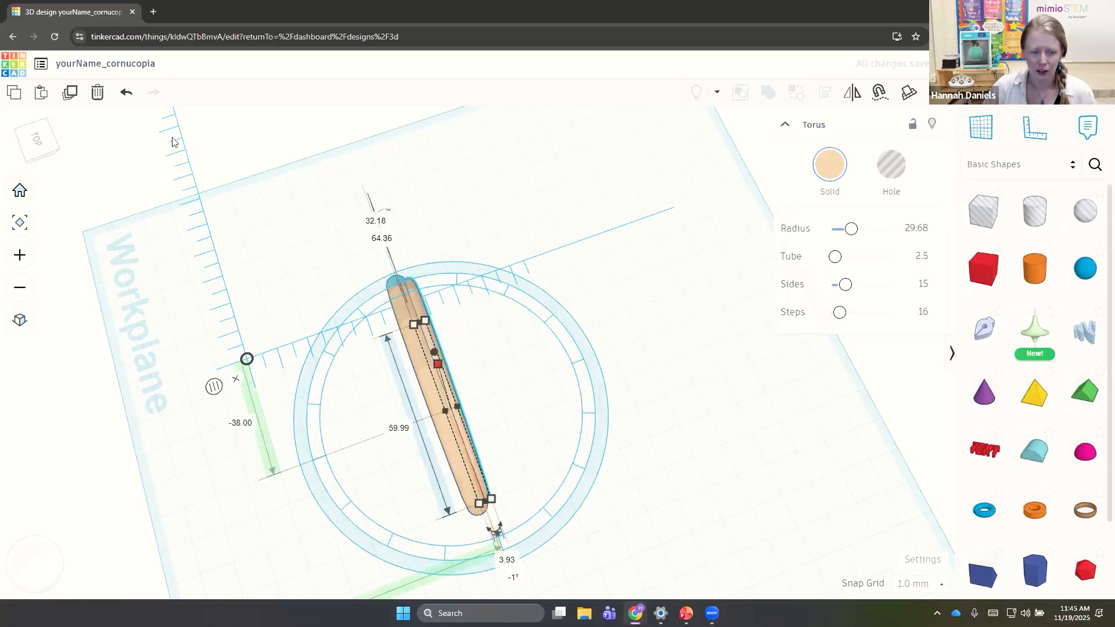
# Repeat the offset, shrinking duplication of the ring until the stack contains 16 rings
pyautogui.click(70, 93)
pyautogui.click(69, 94)
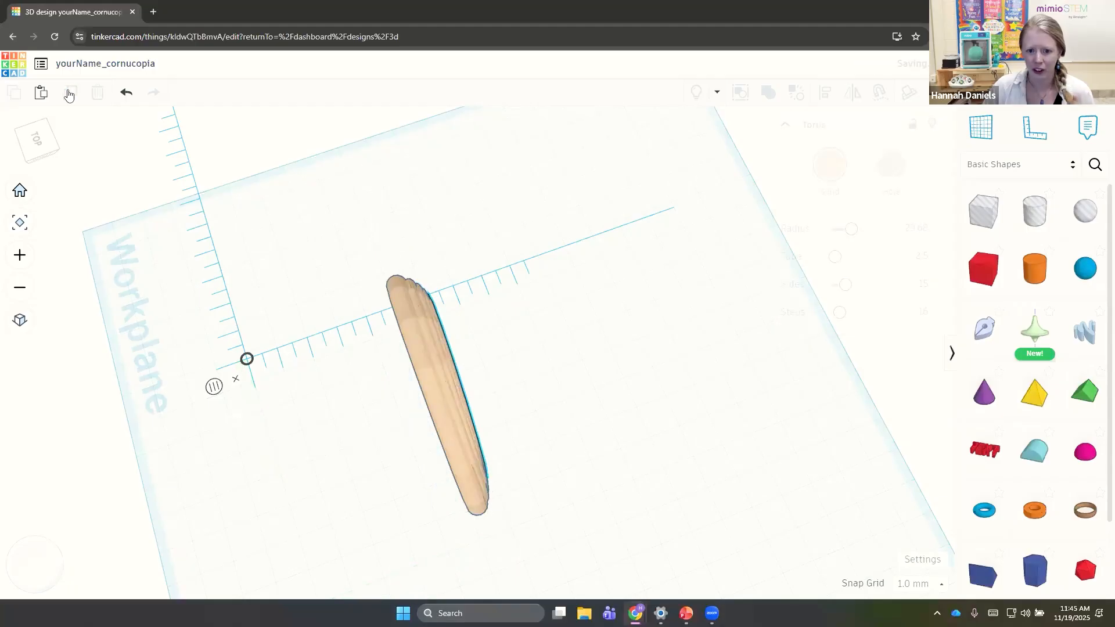
pyautogui.click(69, 94)
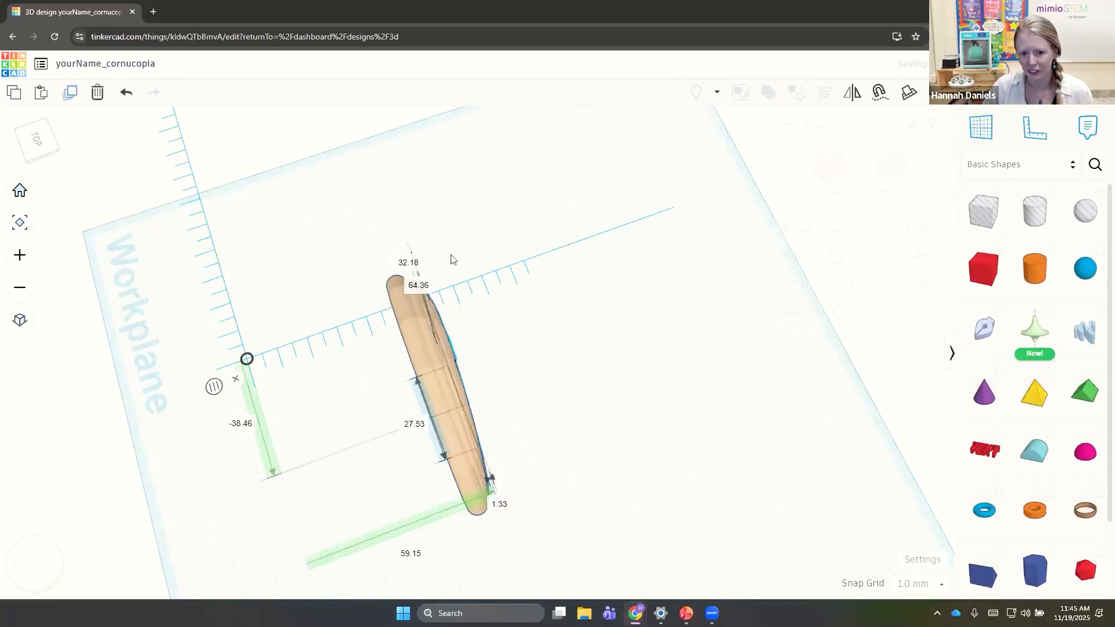
# Delete all the stacked ring duplicates, keeping only the original outermost torus
pyautogui.moveTo(441, 355); pyautogui.dragTo(788, 271, button='right')
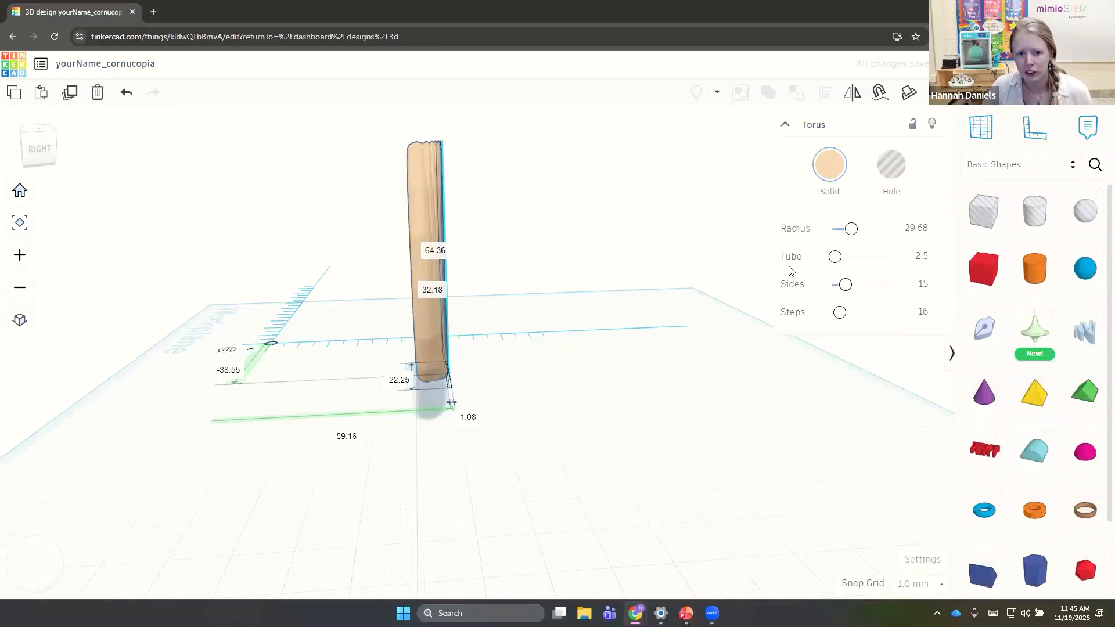
pyautogui.moveTo(674, 287); pyautogui.dragTo(304, 282, button='right')
pyautogui.moveTo(462, 151); pyautogui.dragTo(467, 232, button='middle')
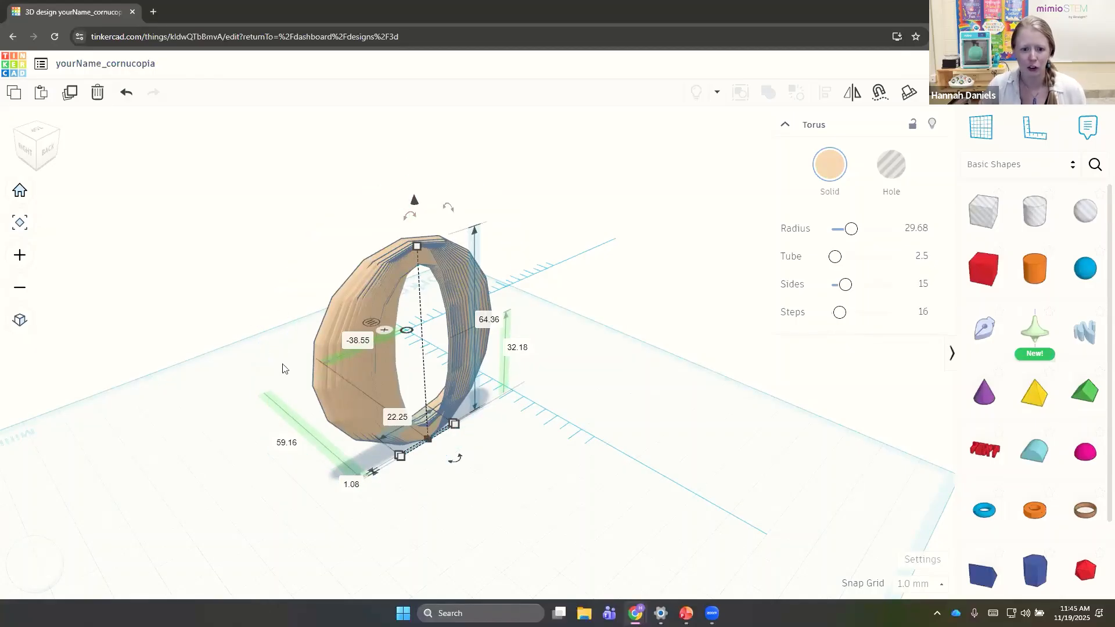
pyautogui.scroll(5, 284, 368)
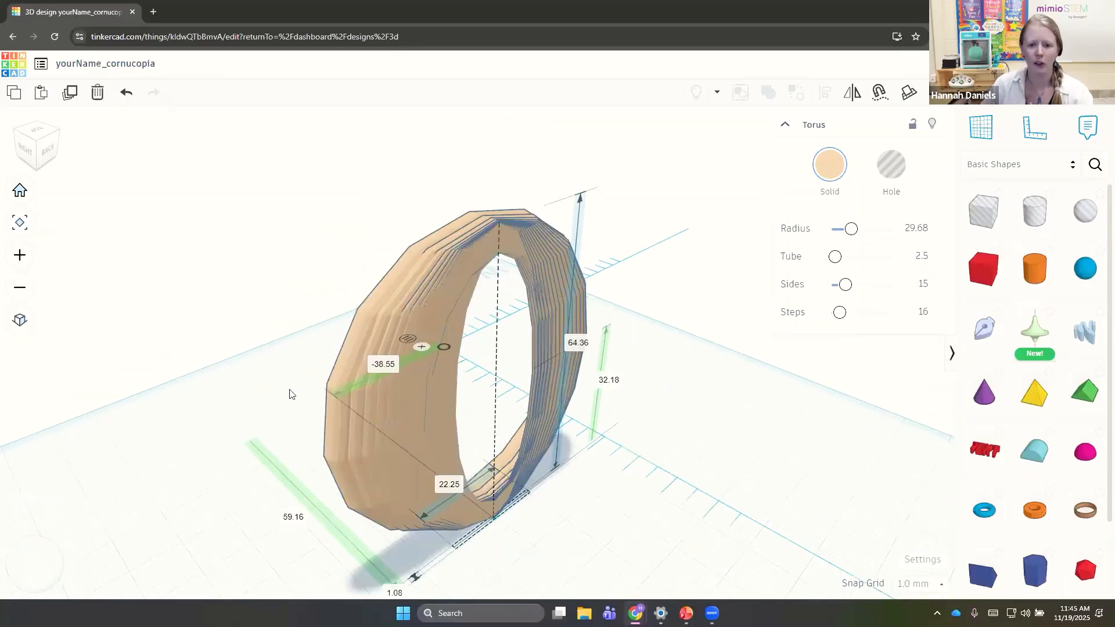
pyautogui.moveTo(299, 359); pyautogui.dragTo(521, 379, button='right')
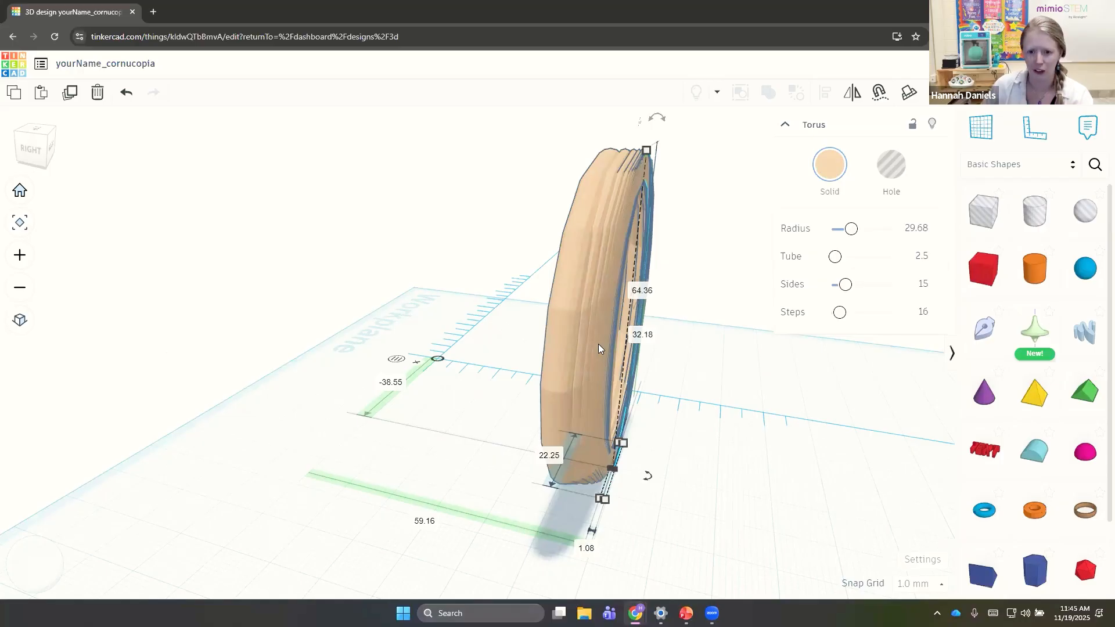
pyautogui.hotkey('ctrl', 'a')
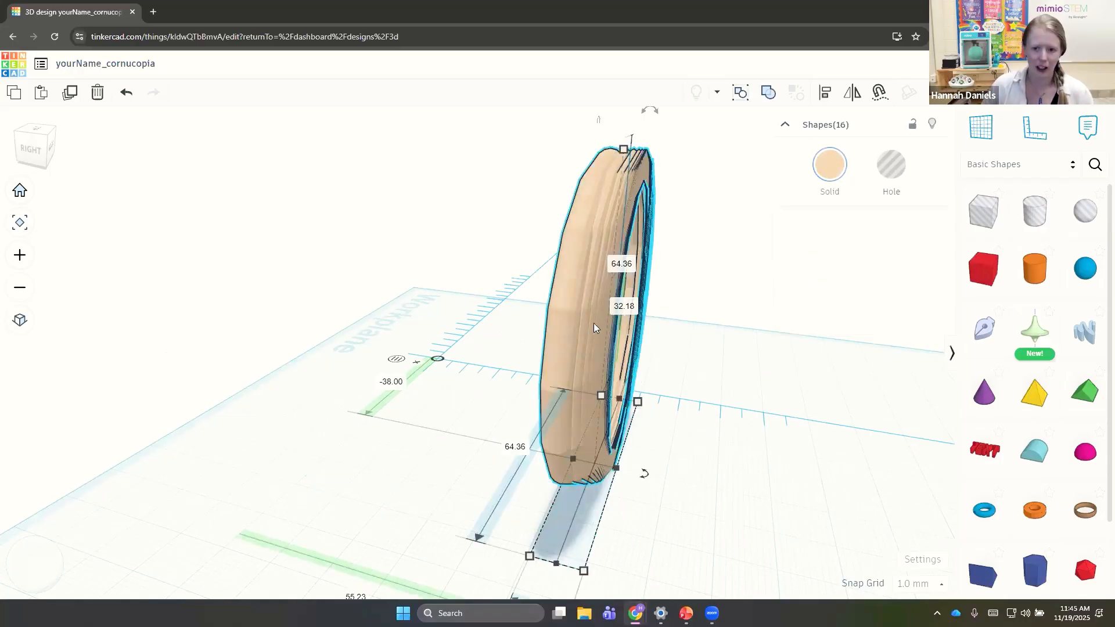
pyautogui.moveTo(551, 310); pyautogui.dragTo(551, 310)
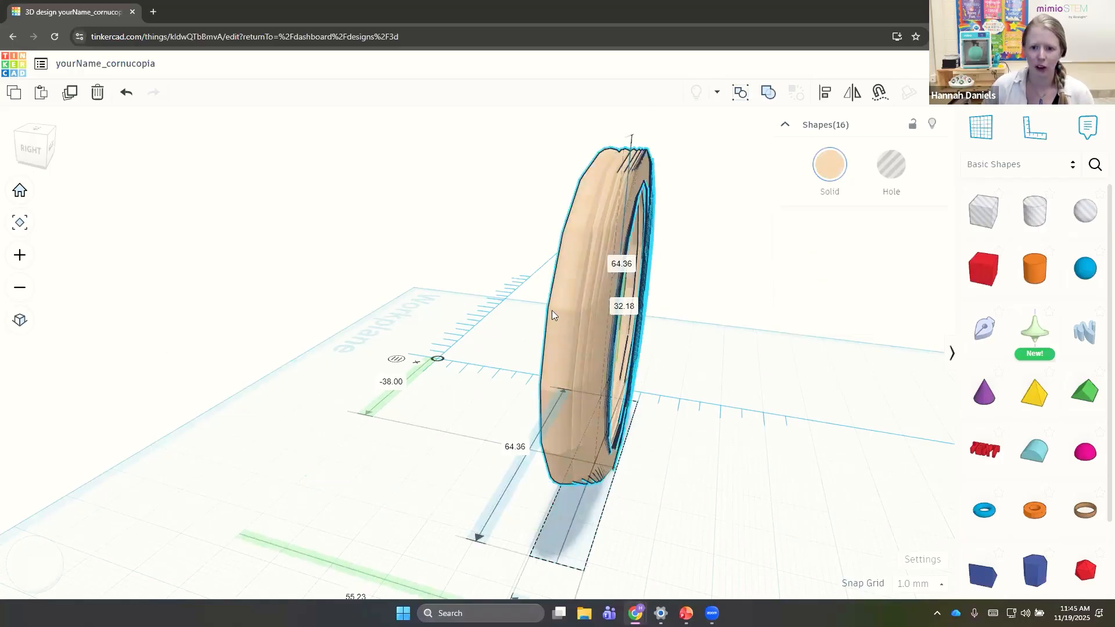
pyautogui.keyDown('shift'); pyautogui.click(564, 350); pyautogui.keyUp('shift')
pyautogui.press('Delete')
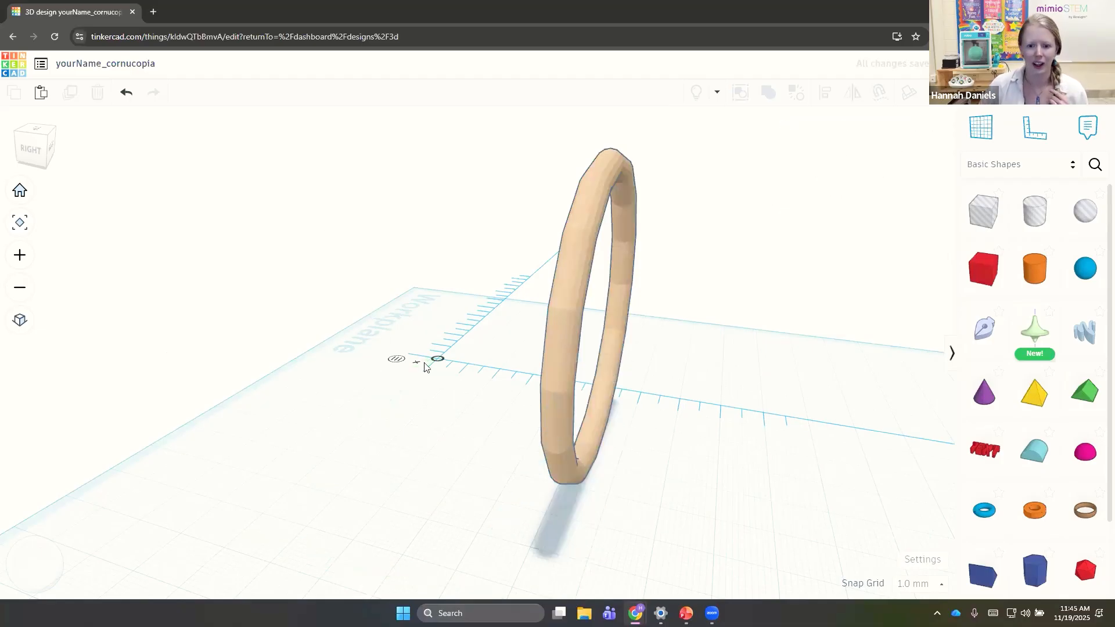
# Remove the existing ruler and place a new one on the workplane beside the upright ring
pyautogui.moveTo(463, 403); pyautogui.dragTo(506, 463, button='right')
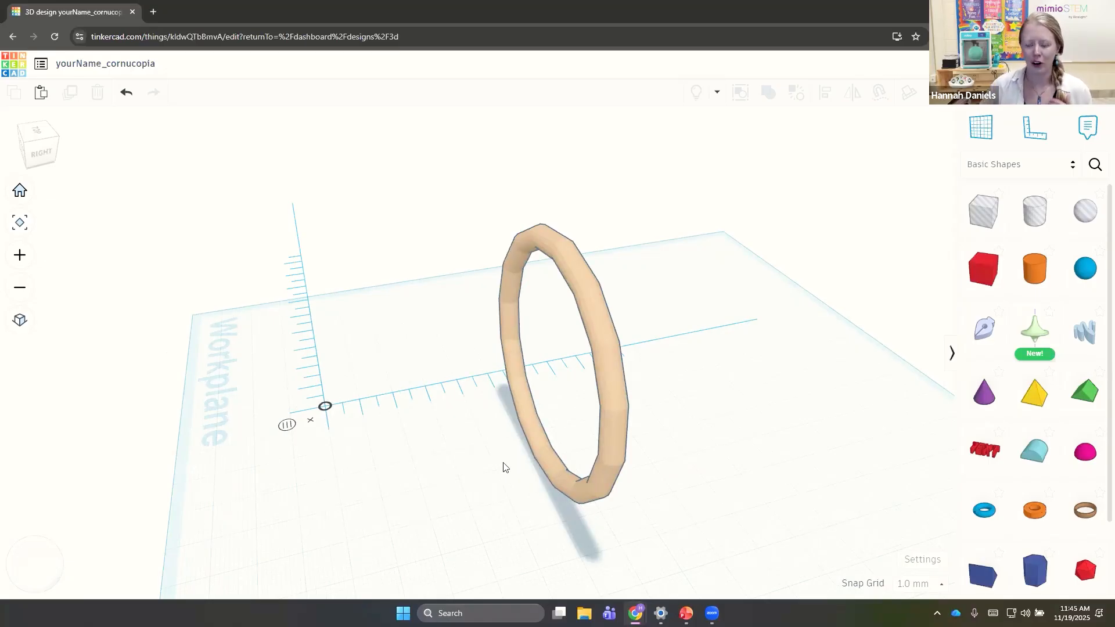
pyautogui.click(527, 413)
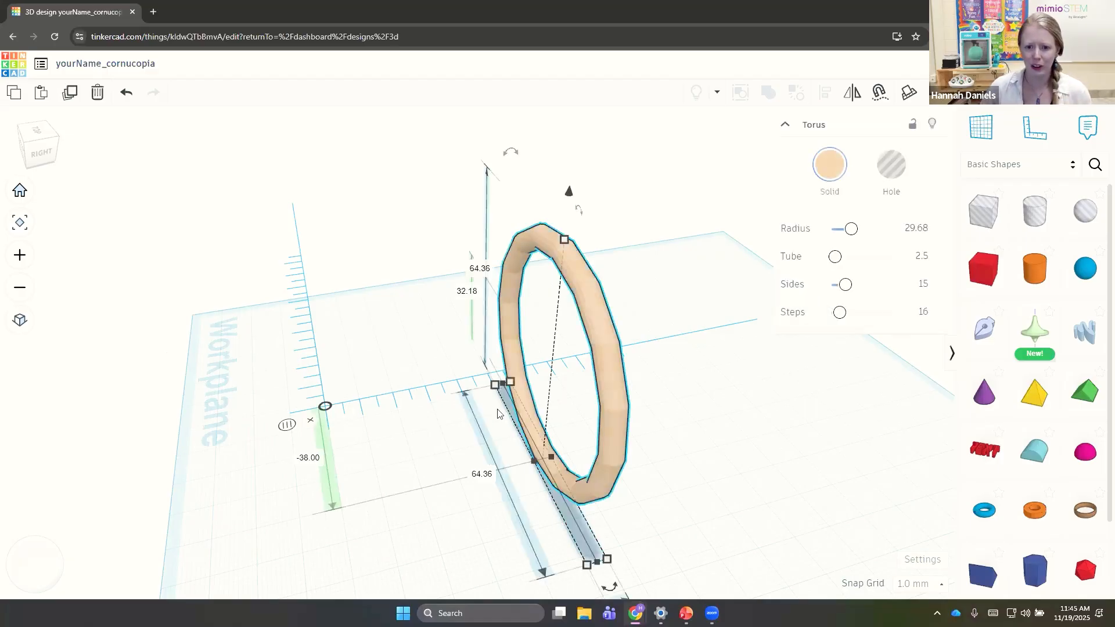
pyautogui.click(310, 420)
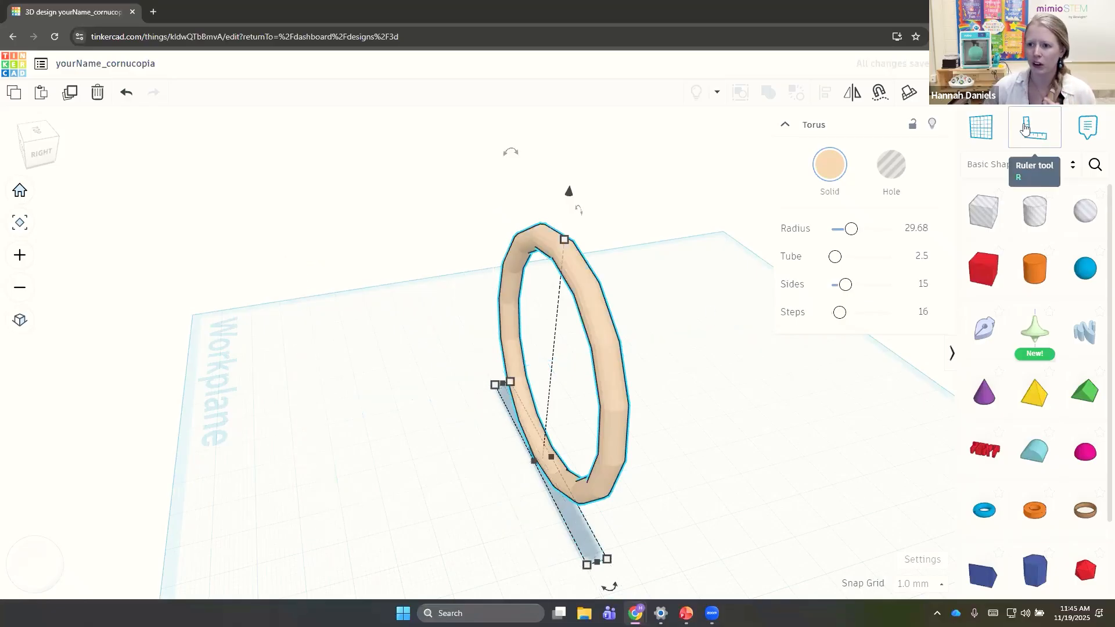
pyautogui.click(1045, 133)
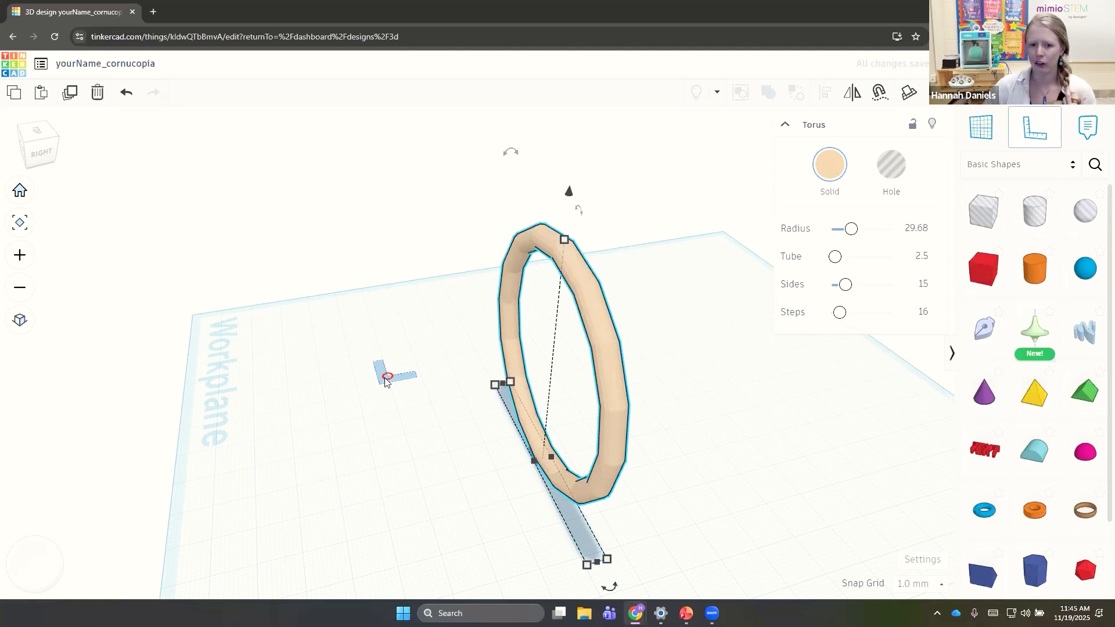
pyautogui.click(367, 374)
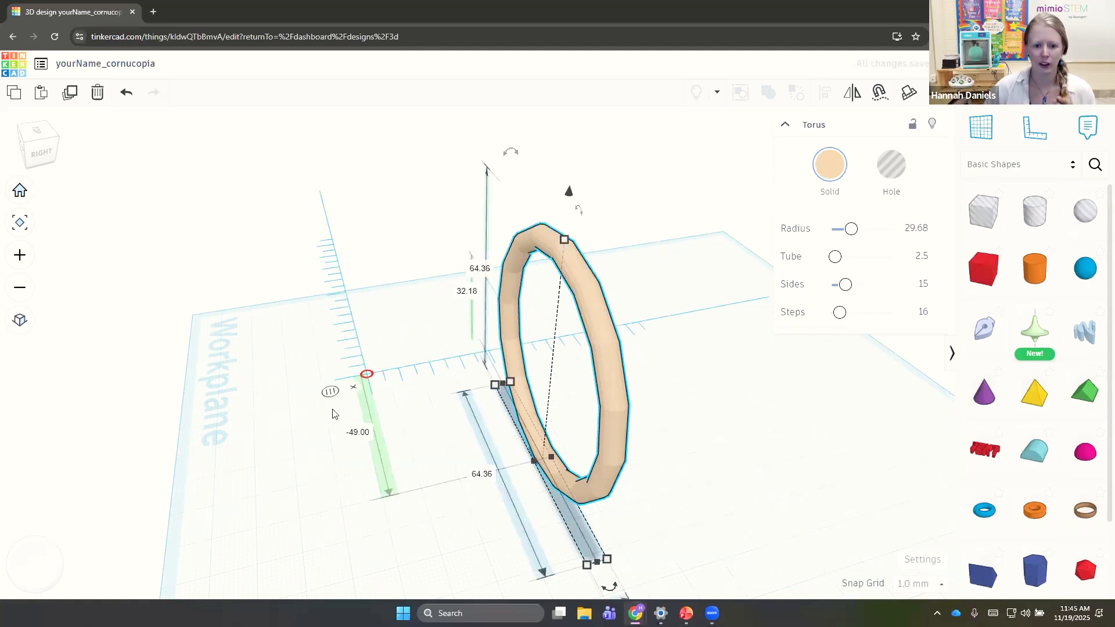
# Switch the ruler's distances to endpoint and back to midpoint for the selected ring
pyautogui.click(330, 391)
pyautogui.moveTo(325, 343); pyautogui.dragTo(434, 399, button='right')
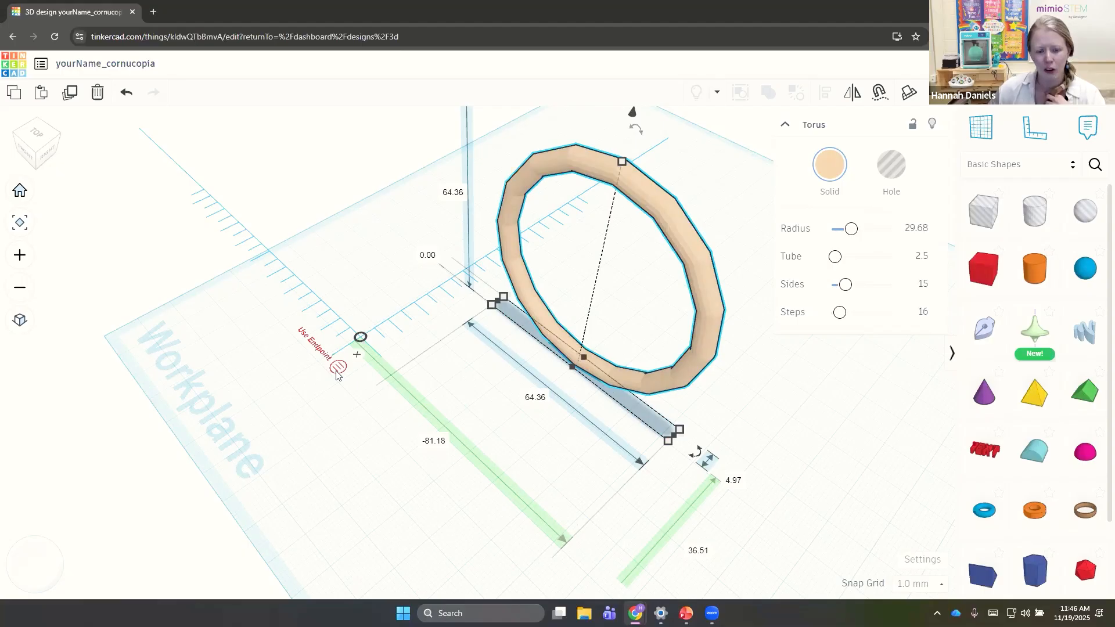
pyautogui.scroll(4, 337, 372)
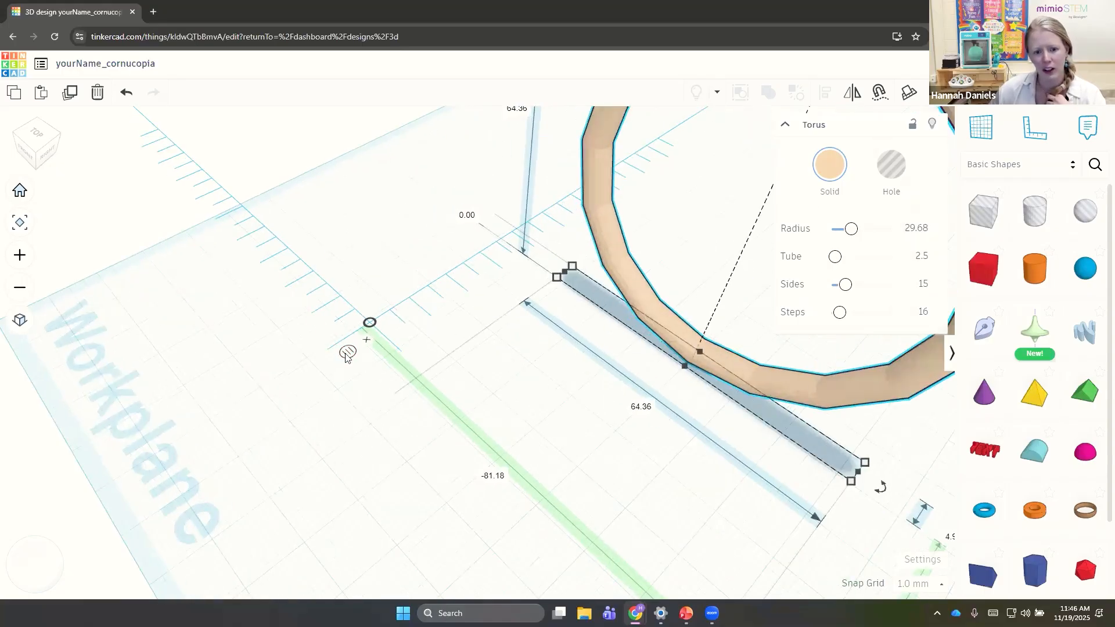
pyautogui.scroll(-3, 346, 356)
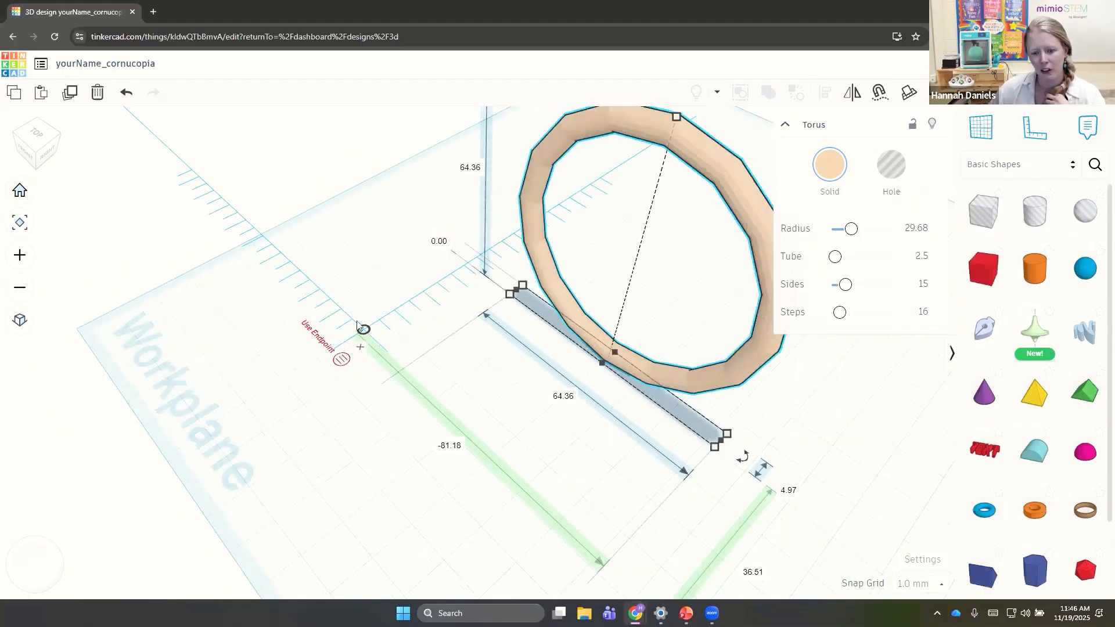
pyautogui.click(341, 358)
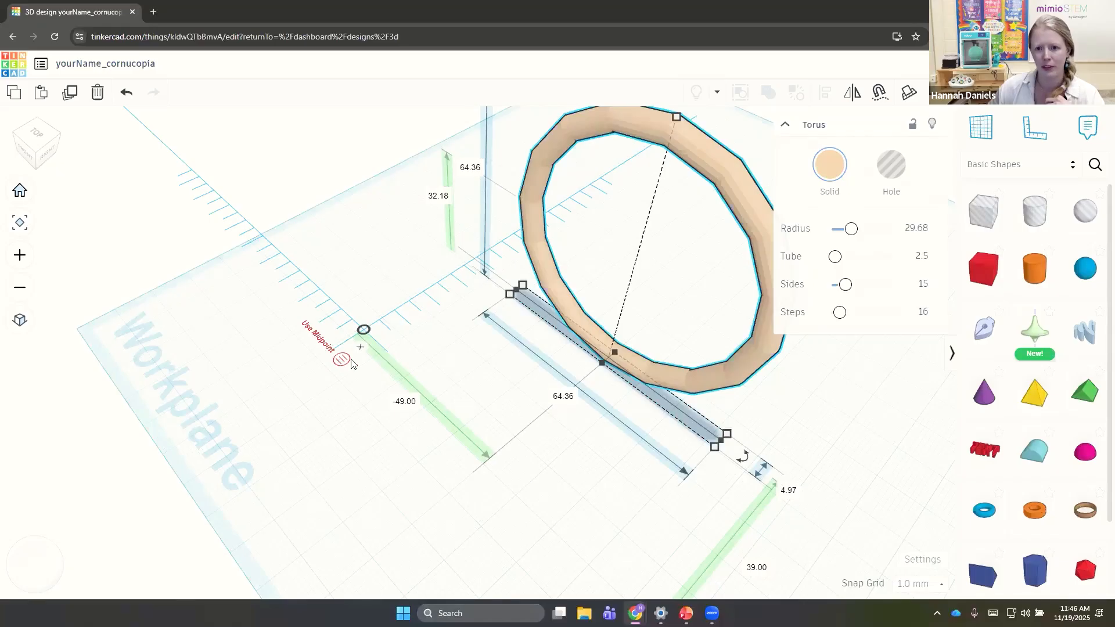
pyautogui.moveTo(415, 422); pyautogui.dragTo(259, 413, button='middle')
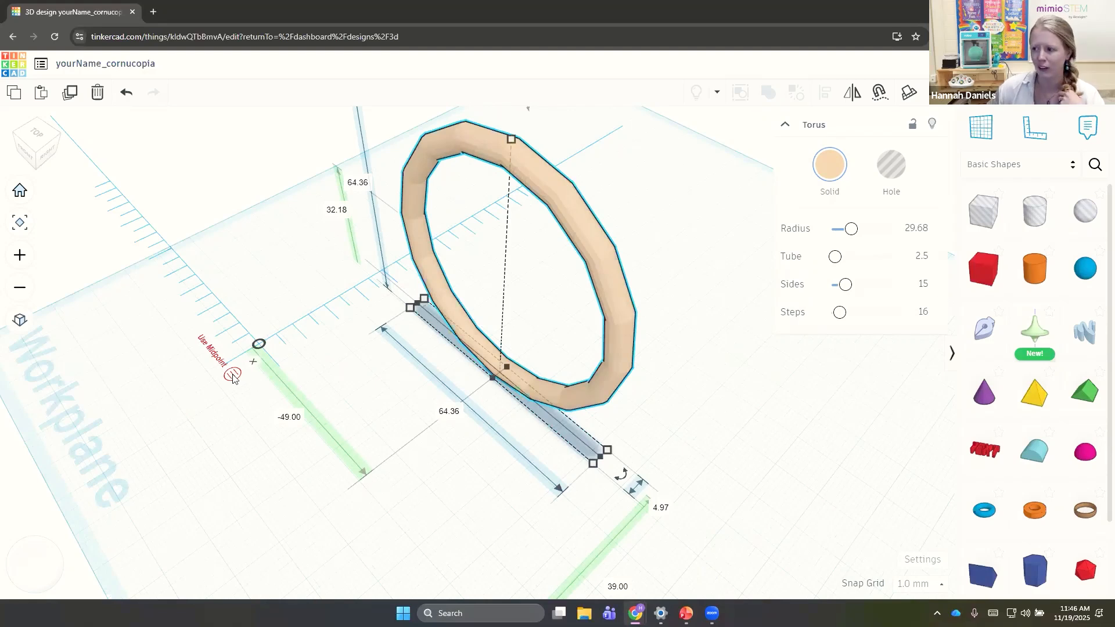
# Duplicate the upright torus in place and shrink the copy proportionally about its centre to 62 mm
pyautogui.moveTo(410, 448); pyautogui.dragTo(364, 488, button='middle')
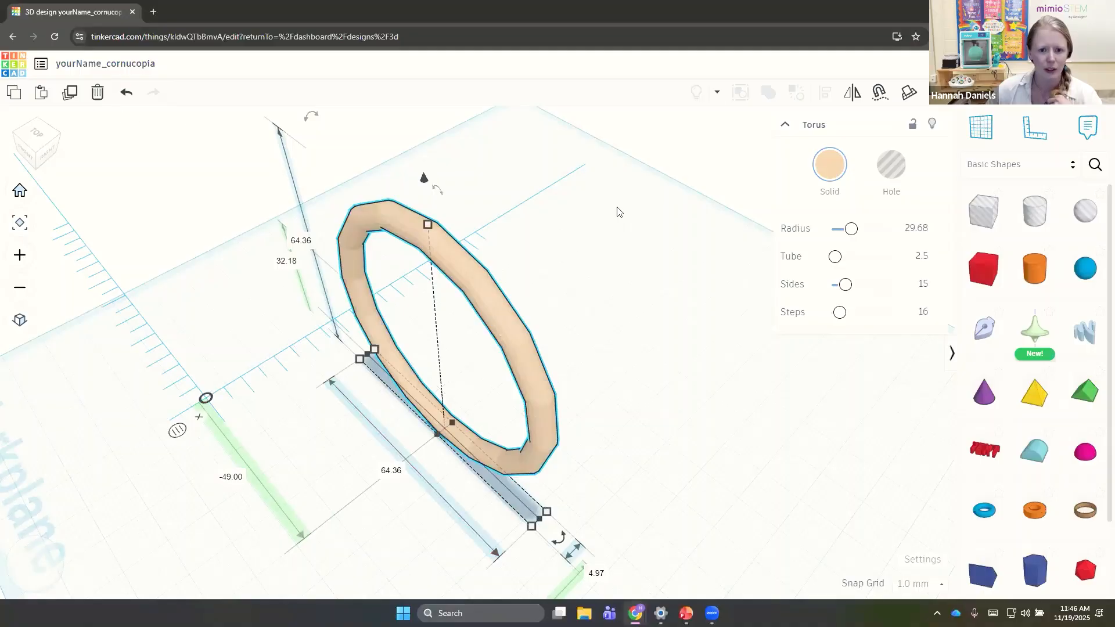
pyautogui.click(458, 282)
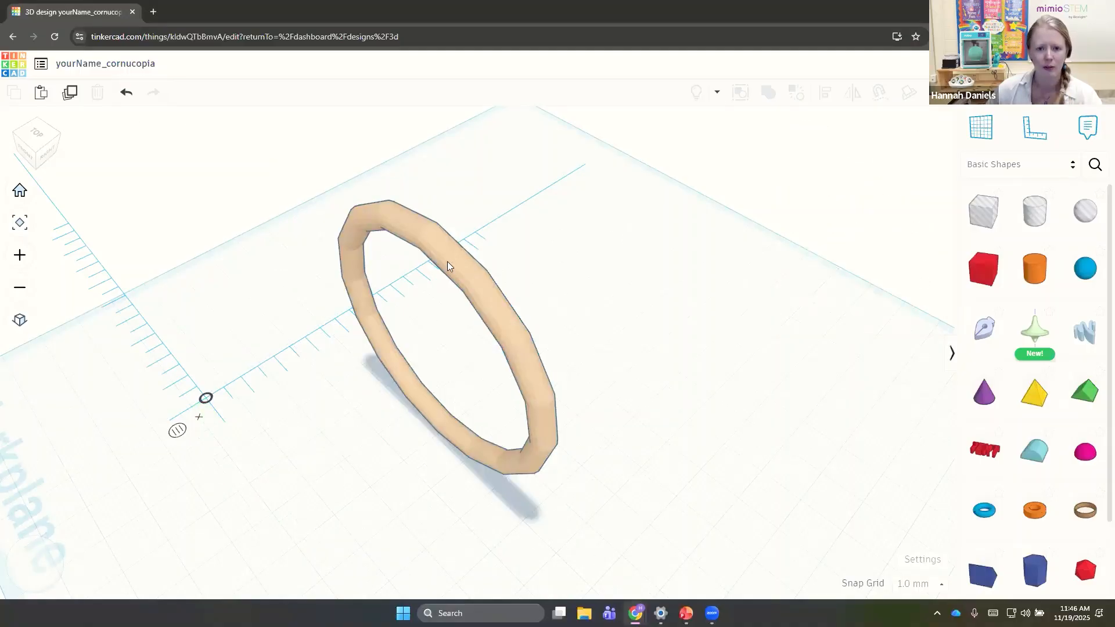
pyautogui.click(458, 266)
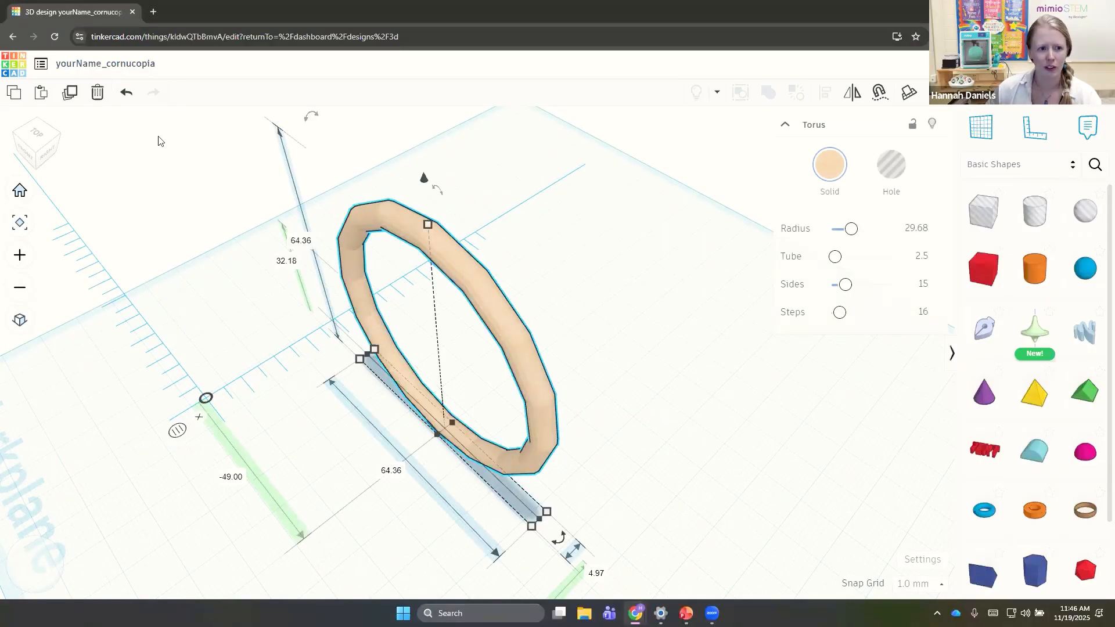
pyautogui.click(71, 93)
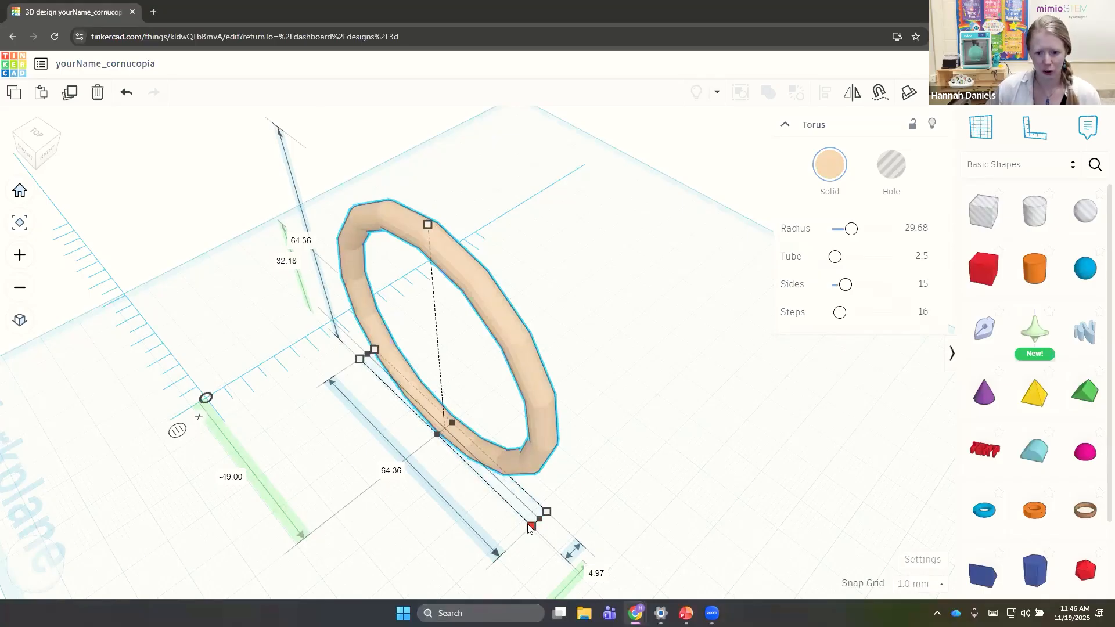
pyautogui.moveTo(529, 527); pyautogui.dragTo(530, 528)
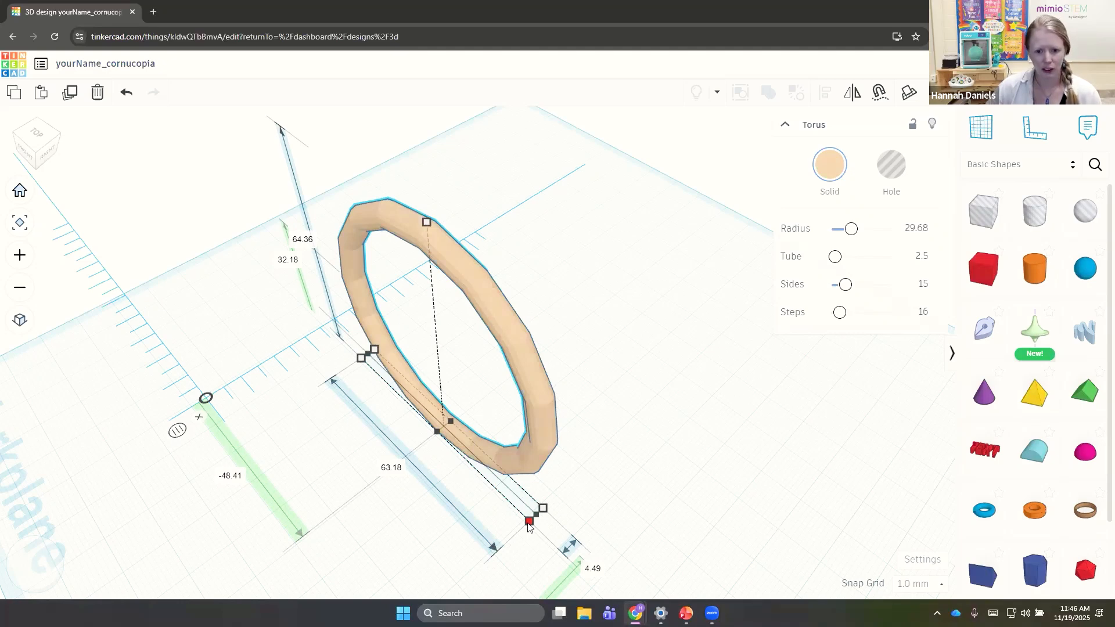
pyautogui.moveTo(529, 527)
pyautogui.mouseDown()
pyautogui.moveTo(520, 516)
pyautogui.moveTo(528, 526)
pyautogui.mouseUp()
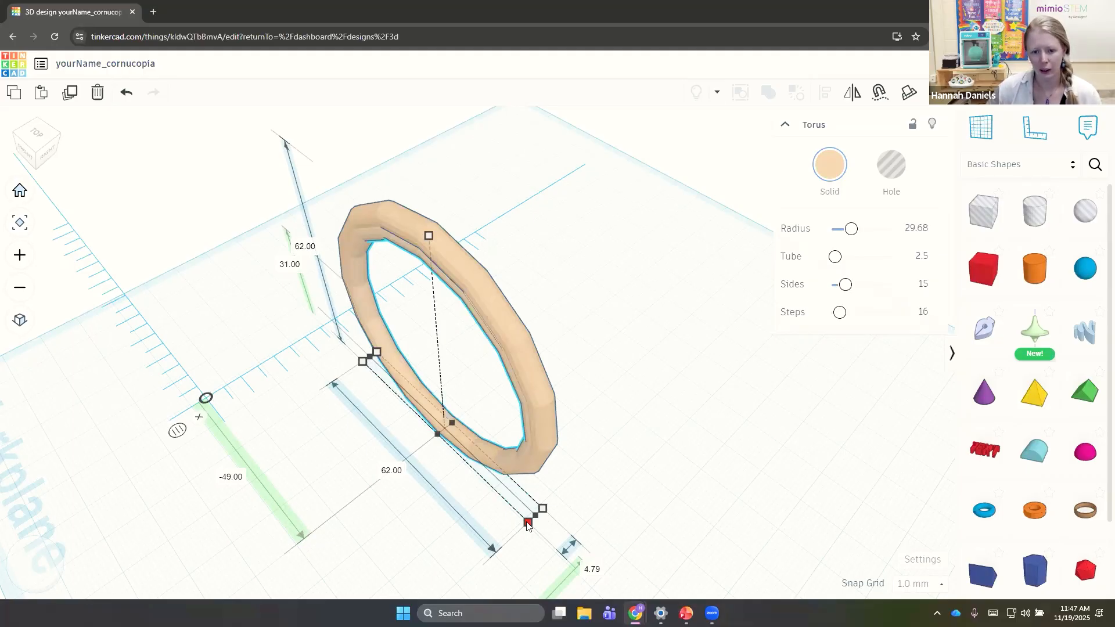
# Raise the inner ring copy slightly and resize it to about 61.60 mm wide and 60.83 mm tall
pyautogui.moveTo(585, 336); pyautogui.dragTo(649, 283, button='right')
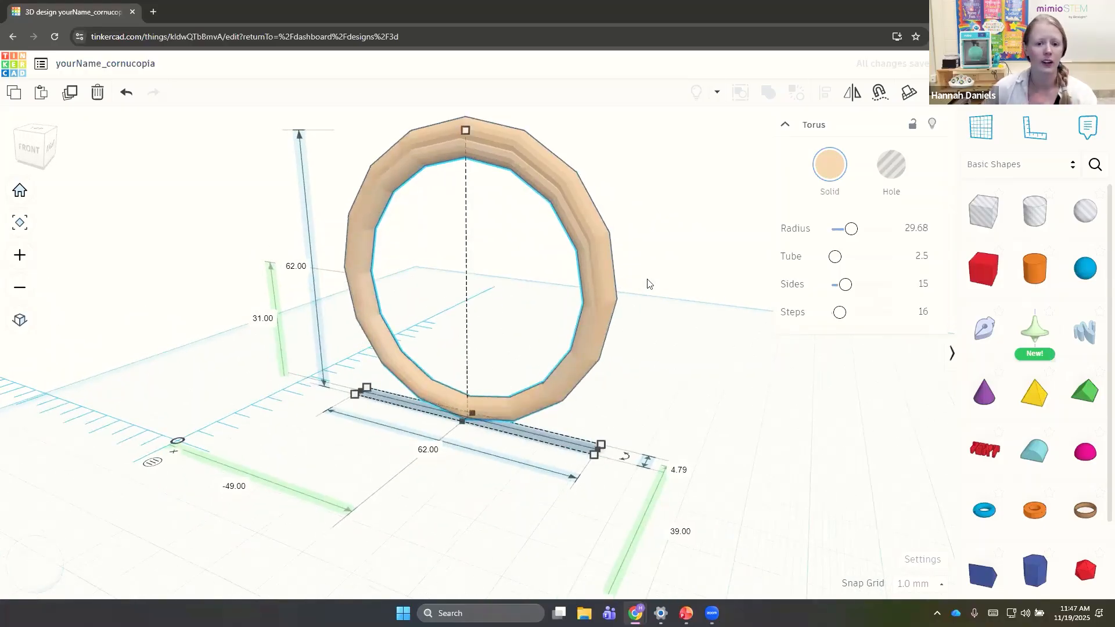
pyautogui.moveTo(647, 308); pyautogui.dragTo(621, 345, button='right')
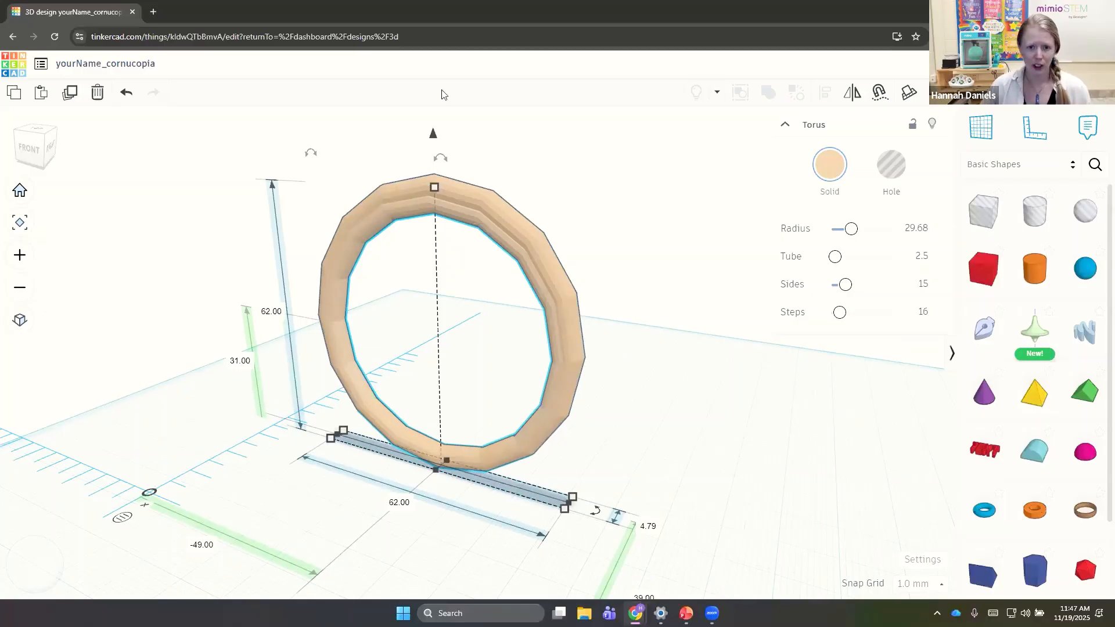
pyautogui.moveTo(433, 135); pyautogui.dragTo(433, 133)
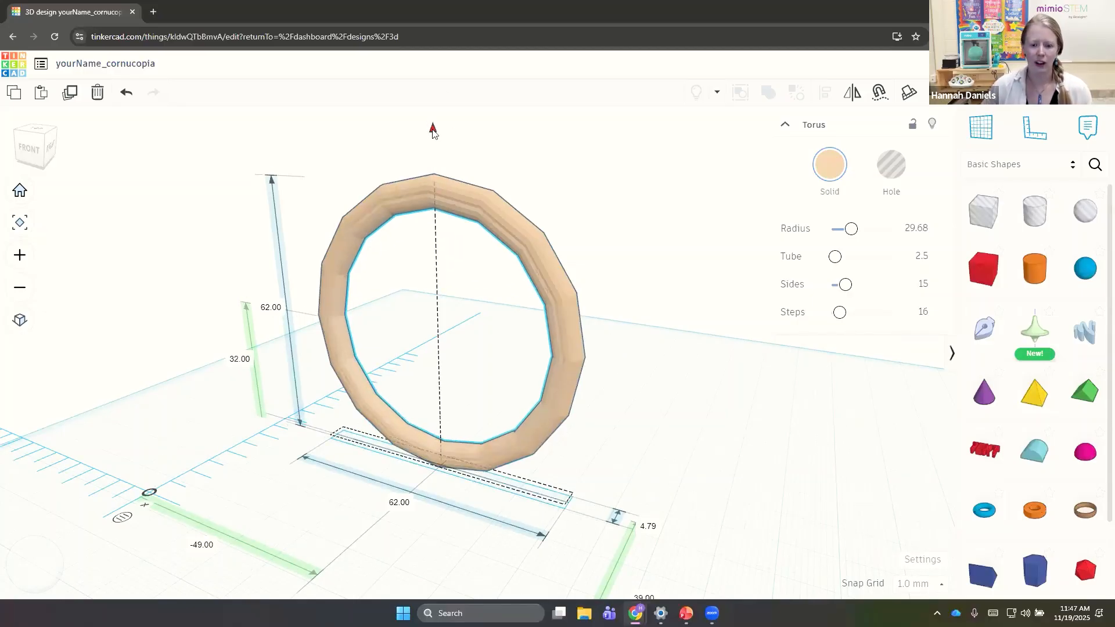
pyautogui.moveTo(432, 180); pyautogui.dragTo(393, 122)
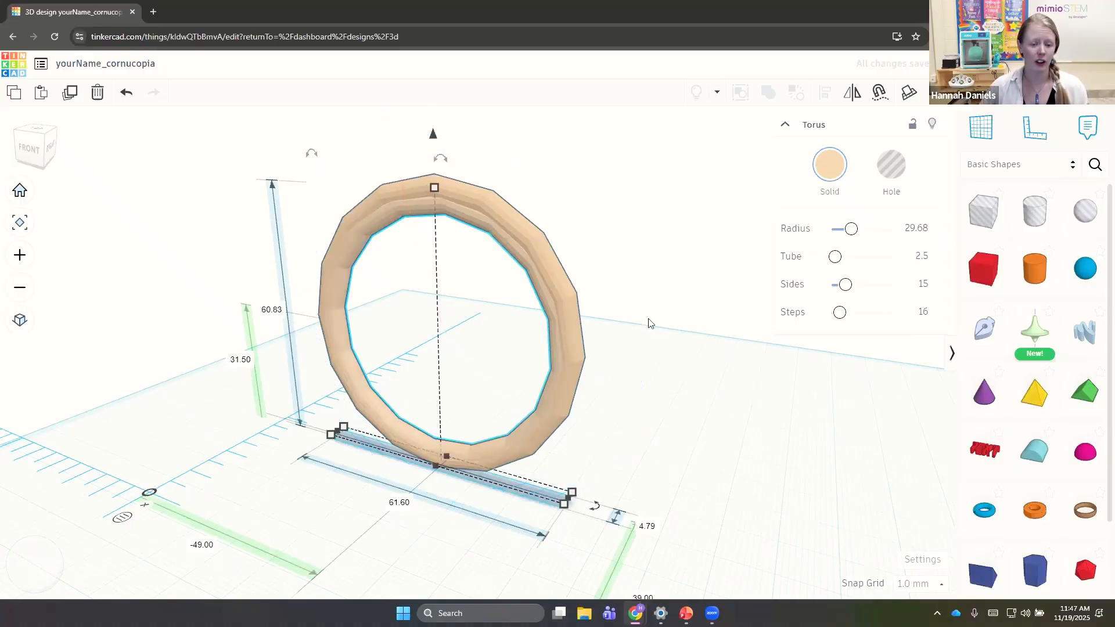
# Shift the inner ring copy behind the original ring, to about 42.39 mm from the ruler
pyautogui.moveTo(627, 400); pyautogui.dragTo(444, 224, button='right')
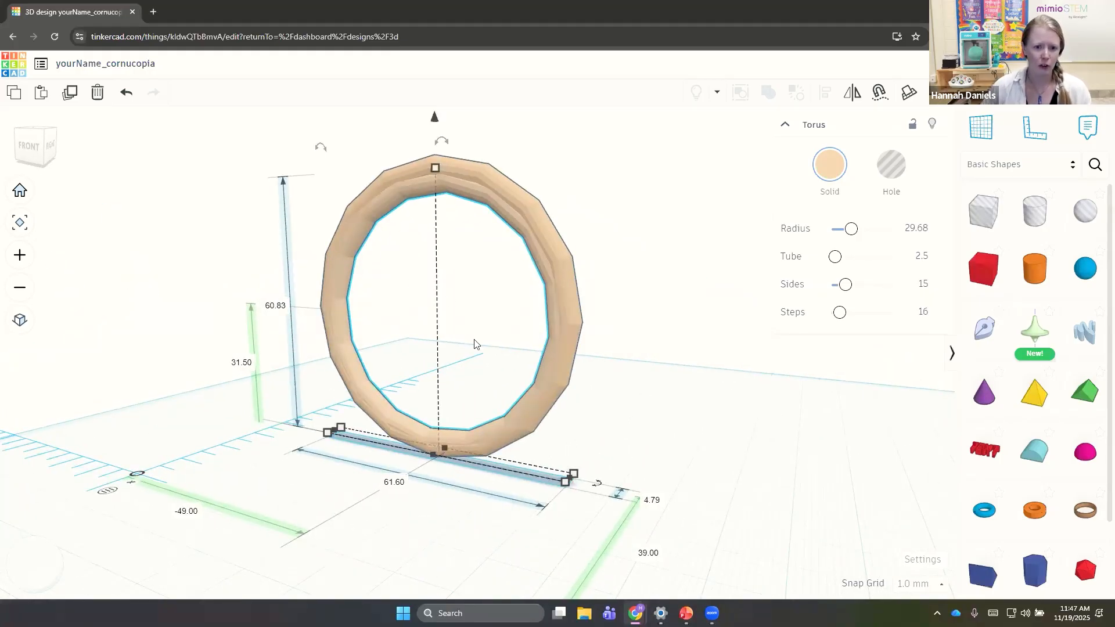
pyautogui.moveTo(620, 367); pyautogui.dragTo(388, 284, button='right')
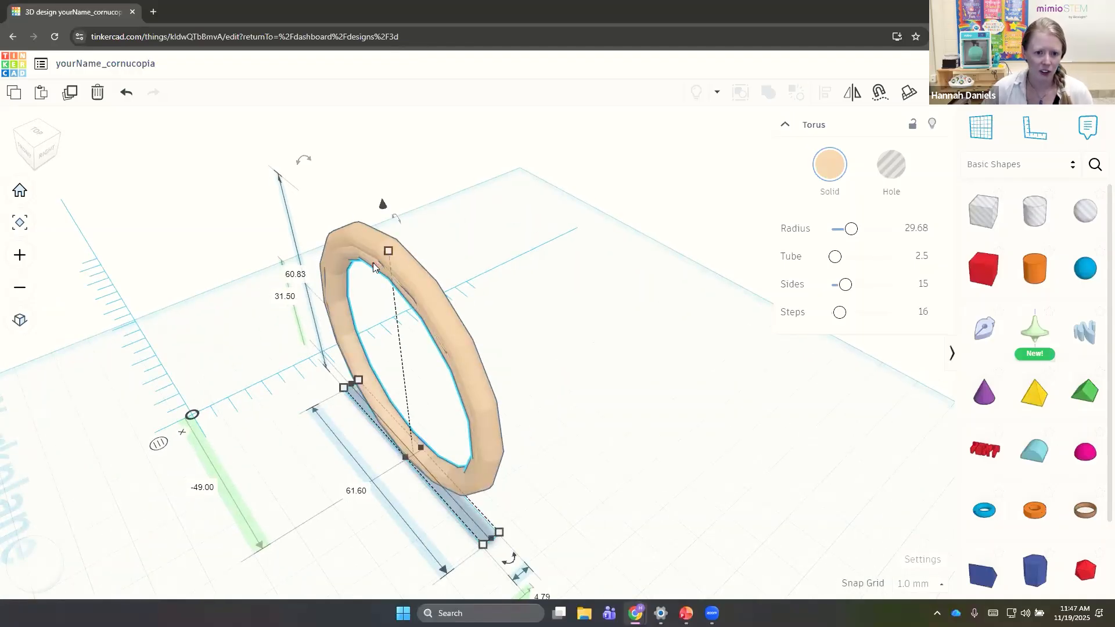
pyautogui.moveTo(374, 267); pyautogui.dragTo(375, 266, button='right')
pyautogui.moveTo(381, 266); pyautogui.dragTo(389, 255)
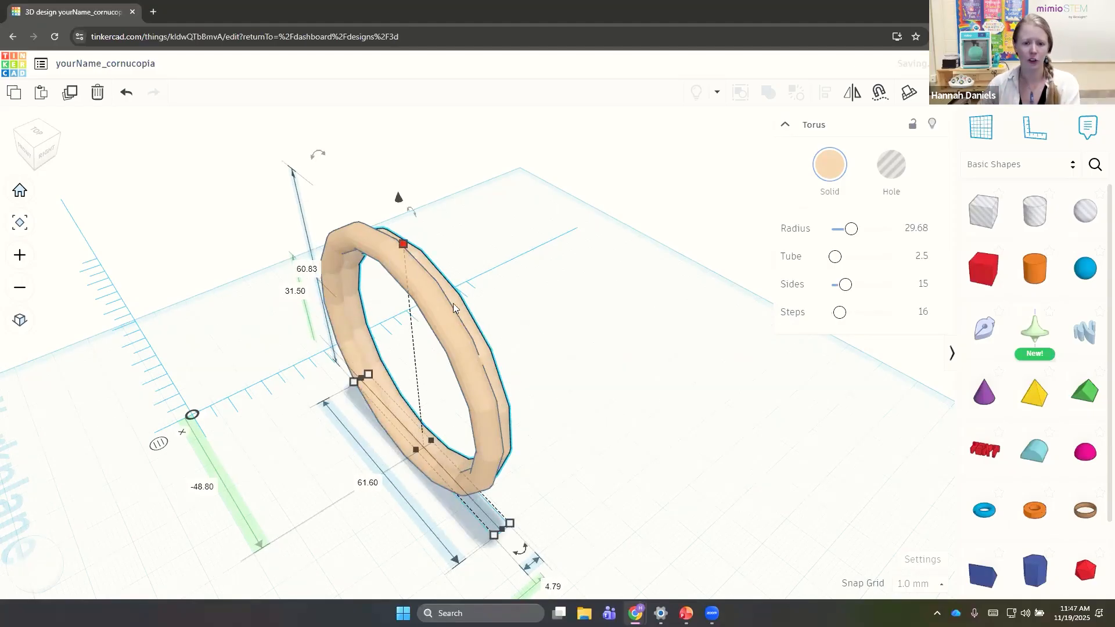
# Rotate the shifted ring copy by -3° around the vertical axis, so it fans out from the original ring
pyautogui.moveTo(456, 308); pyautogui.dragTo(505, 361, button='right')
pyautogui.moveTo(505, 361); pyautogui.dragTo(488, 367, button='middle')
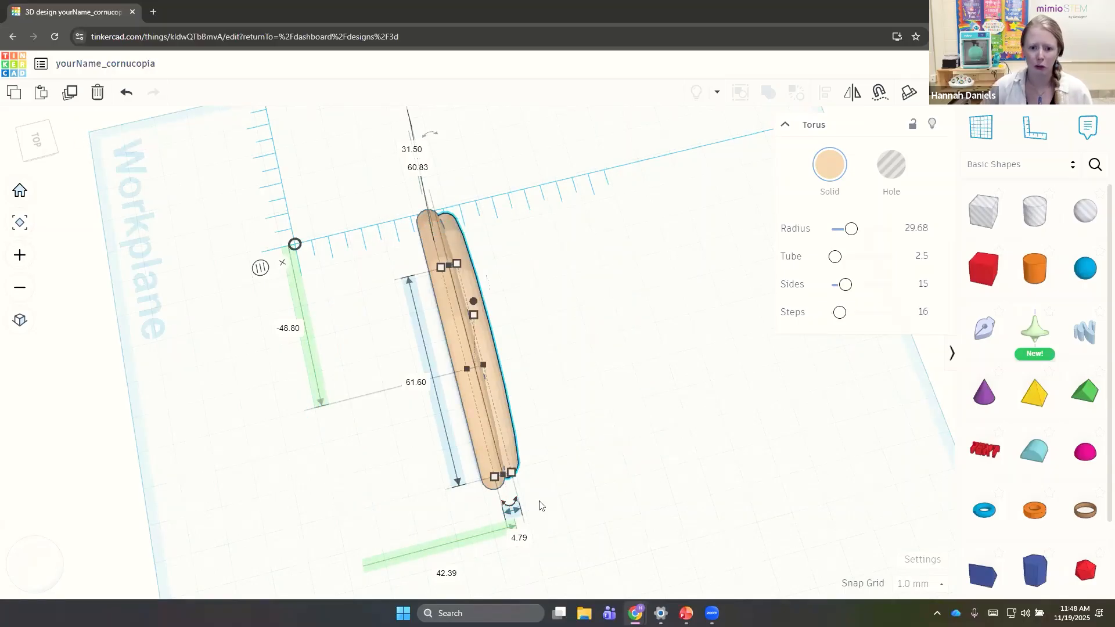
pyautogui.moveTo(515, 504)
pyautogui.moveTo(515, 504); pyautogui.dragTo(527, 606)
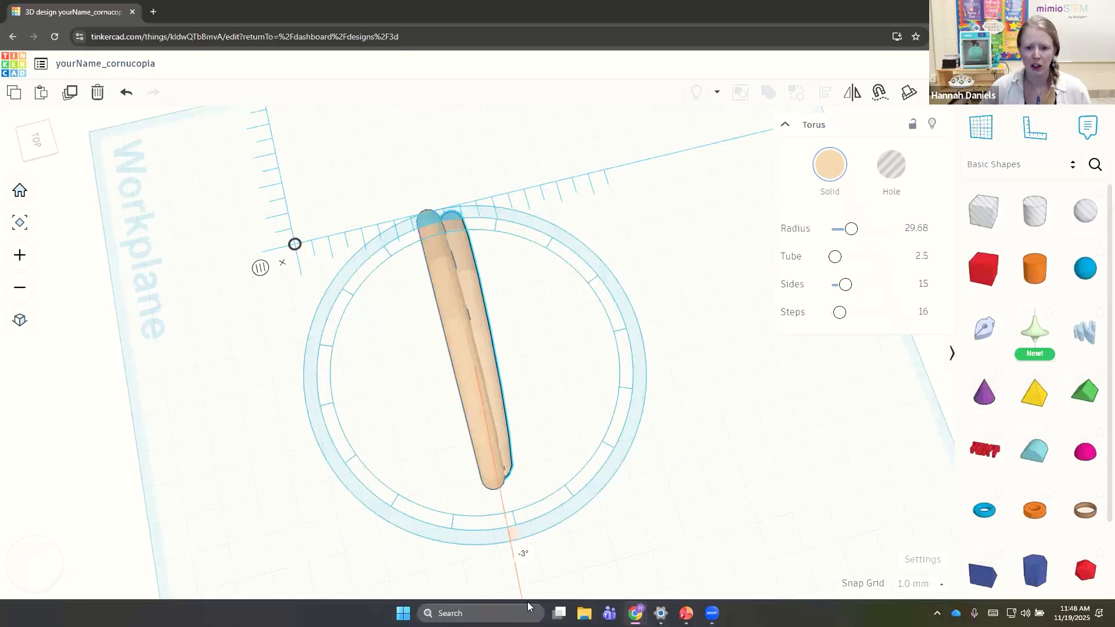
pyautogui.moveTo(529, 607); pyautogui.dragTo(528, 603)
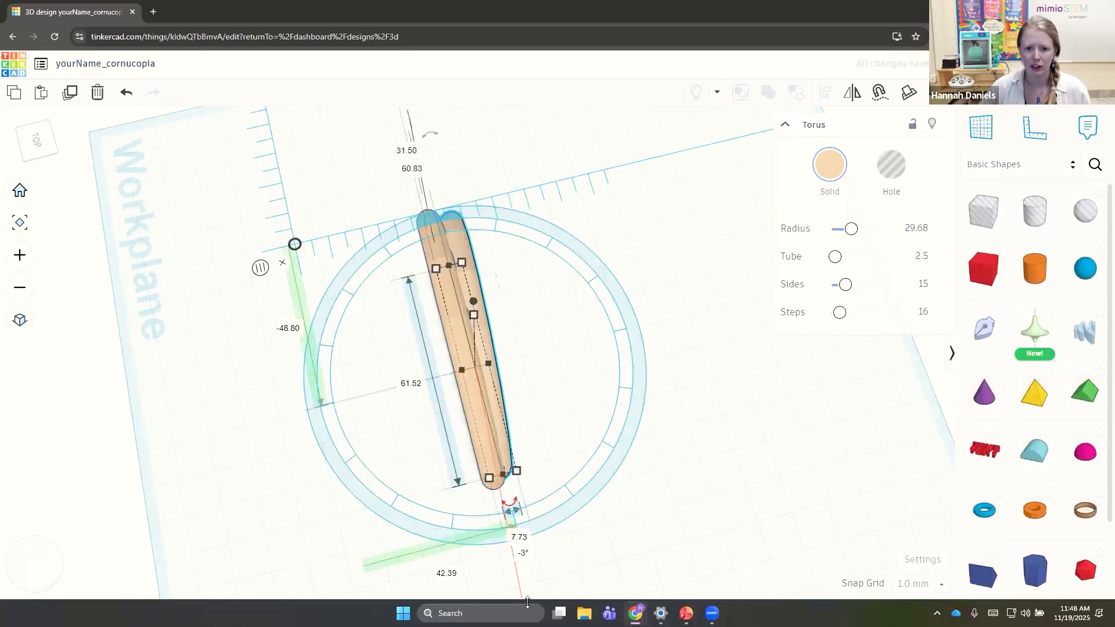
# Duplicate the tilted ring, offset the copy to about 45.13 mm from the ruler and shrink it to about 57.74 mm tall
pyautogui.click(71, 94)
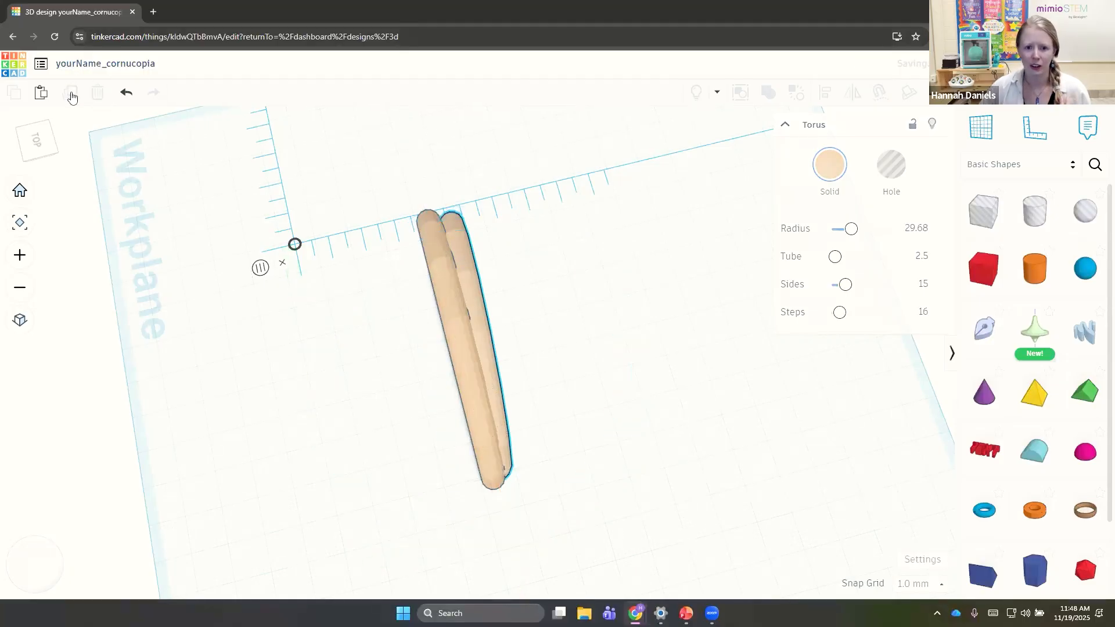
pyautogui.moveTo(407, 233); pyautogui.dragTo(280, 246, button='right')
pyautogui.moveTo(137, 276); pyautogui.dragTo(266, 256, button='right')
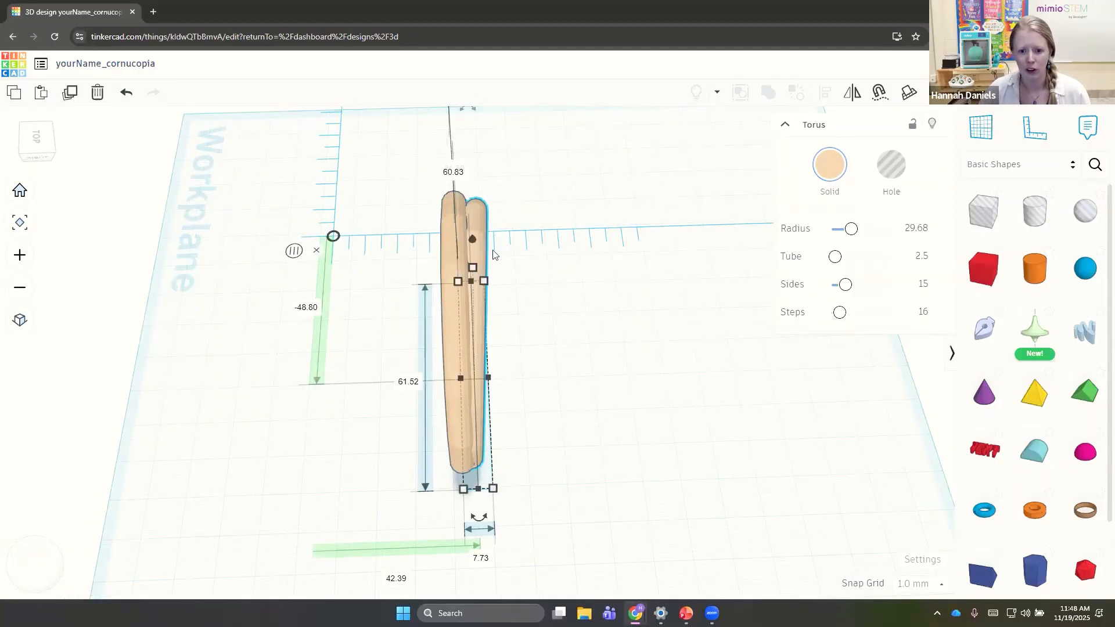
pyautogui.moveTo(480, 230); pyautogui.dragTo(497, 234)
pyautogui.moveTo(474, 490); pyautogui.dragTo(476, 480)
# Rotate the third ring by a further 2° around the vertical axis to continue the horn's curve
pyautogui.moveTo(616, 430); pyautogui.dragTo(477, 422, button='right')
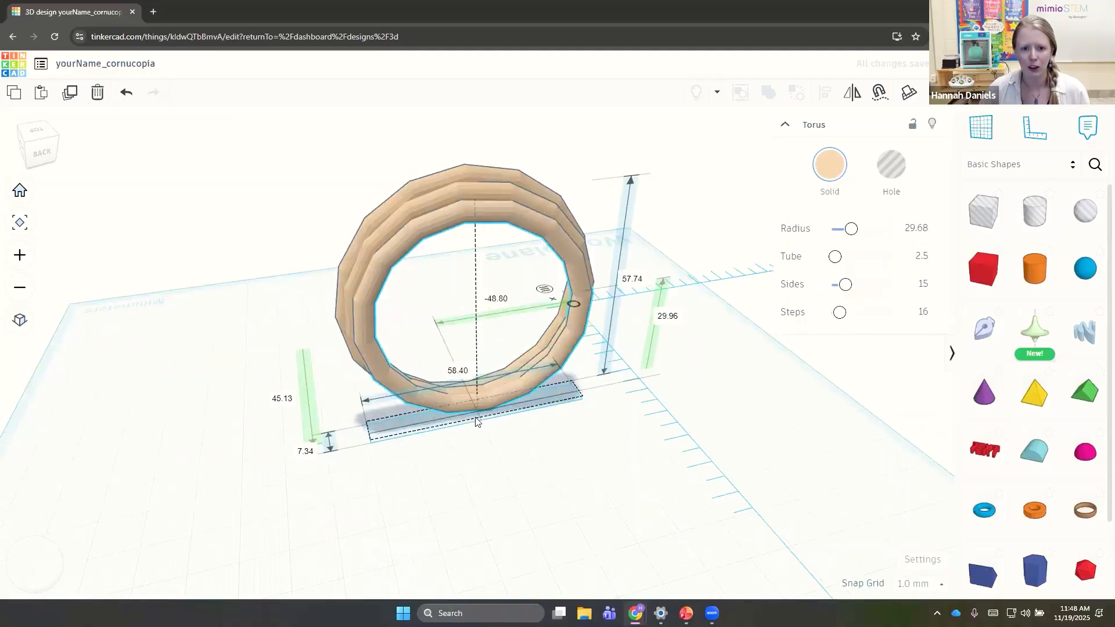
pyautogui.moveTo(406, 495); pyautogui.dragTo(392, 515, button='right')
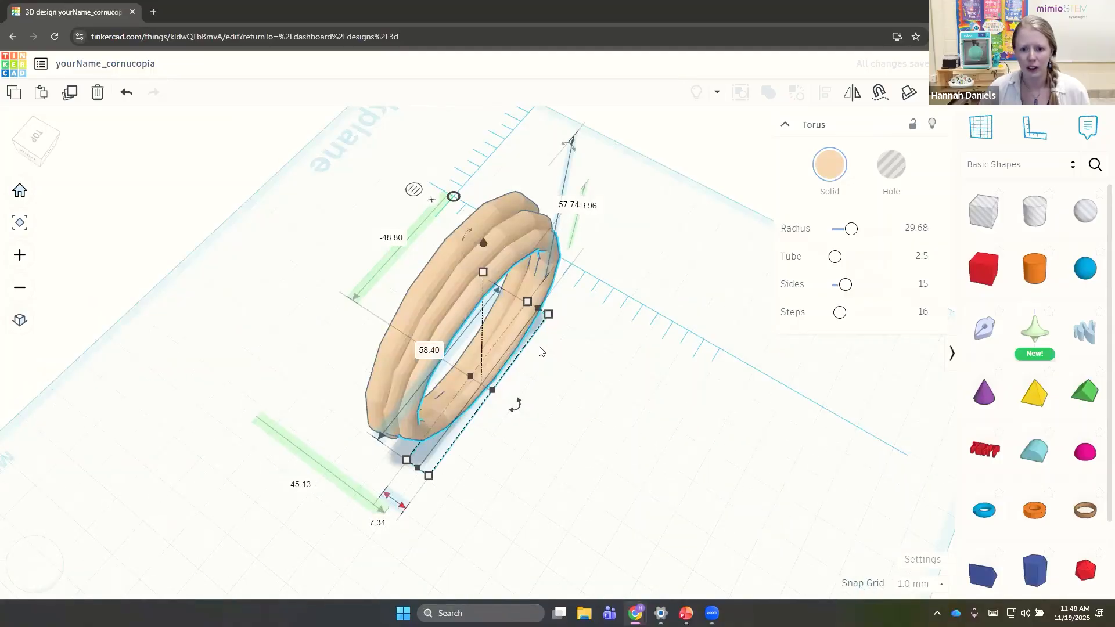
pyautogui.moveTo(586, 413); pyautogui.dragTo(440, 516, button='right')
pyautogui.moveTo(523, 455); pyautogui.dragTo(541, 461, button='right')
pyautogui.moveTo(527, 370)
pyautogui.moveTo(527, 369); pyautogui.dragTo(601, 381)
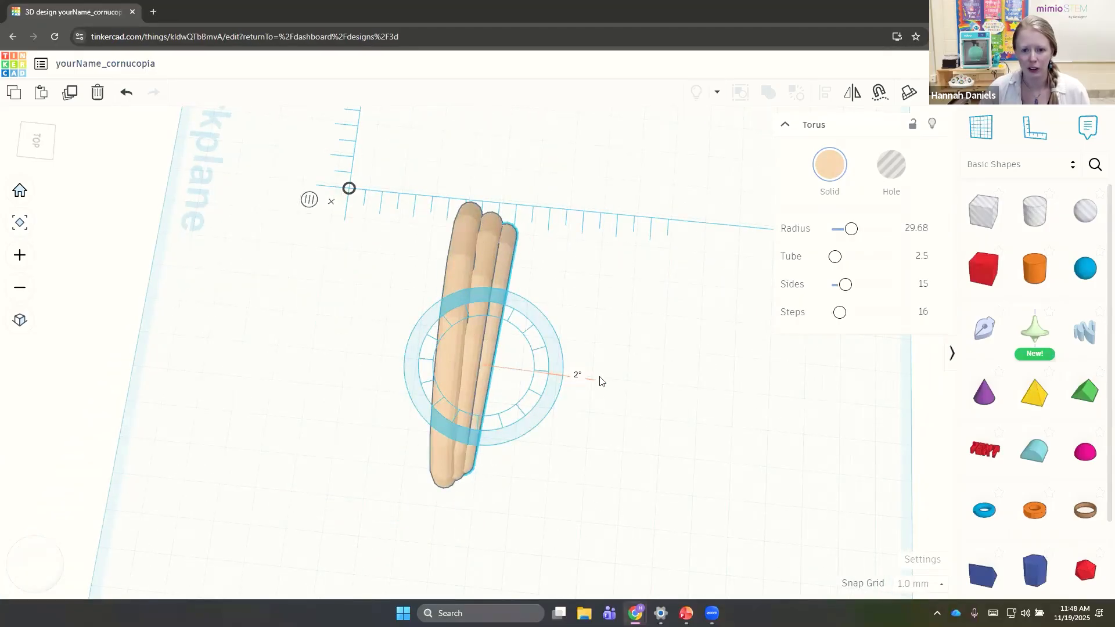
# Repeat the offset, shrinking, rotating duplication until 48 rings form a curved horn with a narrow tip
pyautogui.click(70, 99)
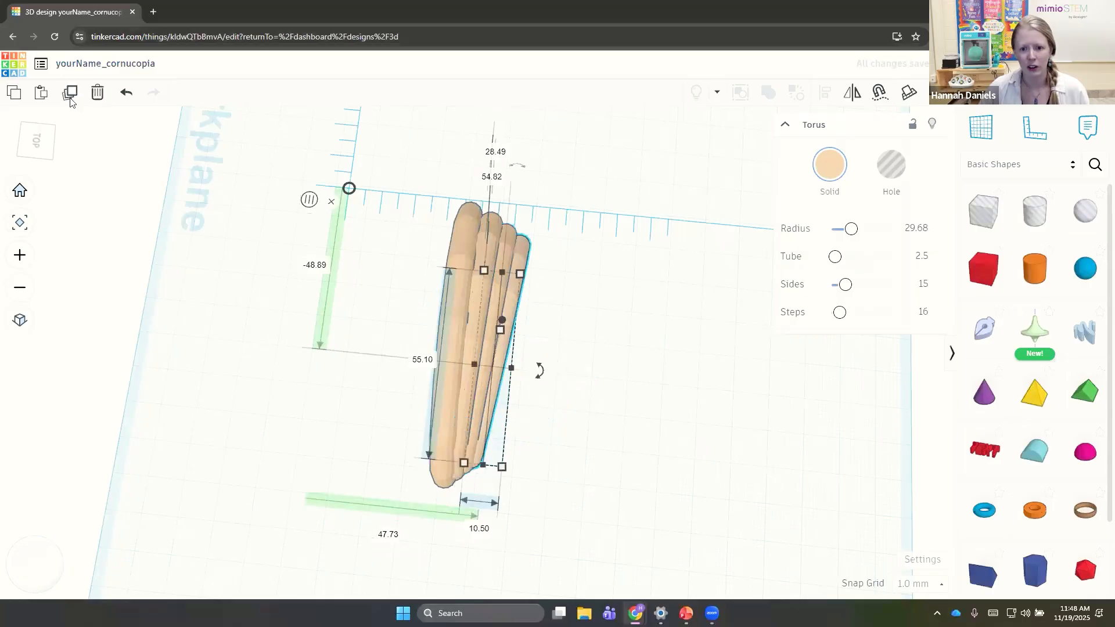
pyautogui.click(70, 102)
pyautogui.click(71, 100)
pyautogui.click(70, 100)
pyautogui.click(70, 100)
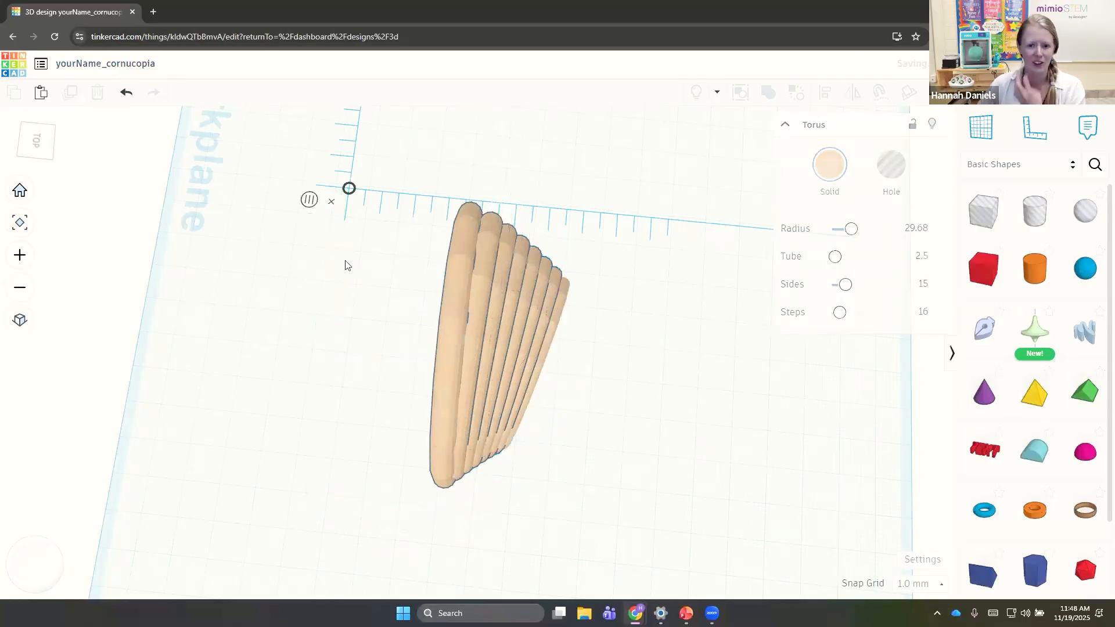
pyautogui.moveTo(591, 260); pyautogui.dragTo(486, 169, button='right')
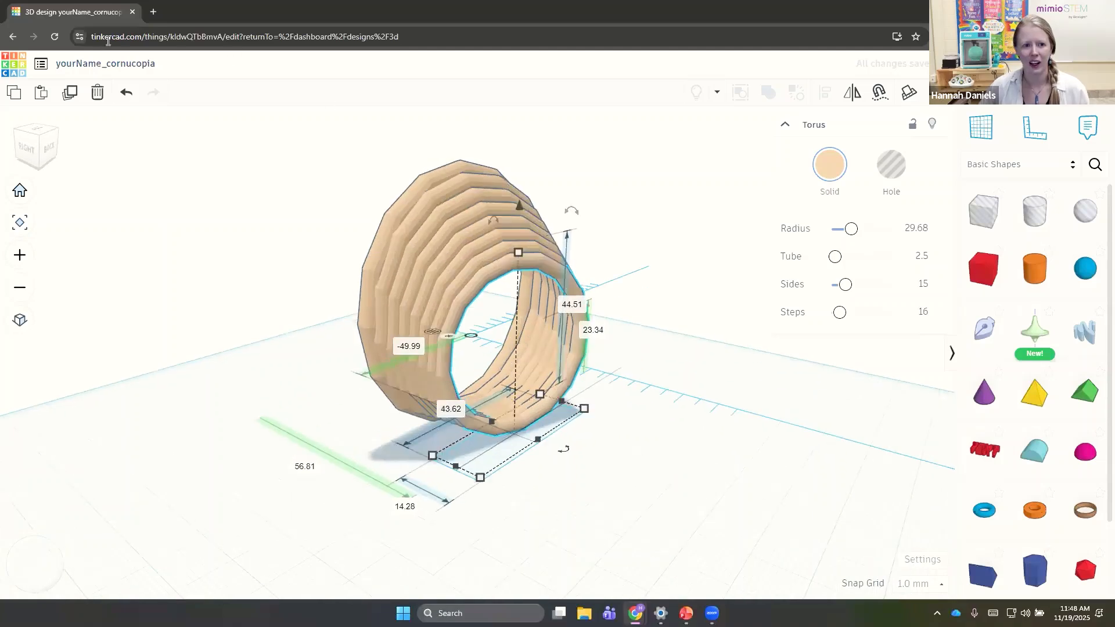
pyautogui.click(70, 97)
pyautogui.click(70, 98)
pyautogui.click(70, 97)
pyautogui.click(70, 98)
pyautogui.click(71, 97)
pyautogui.click(71, 97)
pyautogui.click(71, 97)
pyautogui.click(70, 97)
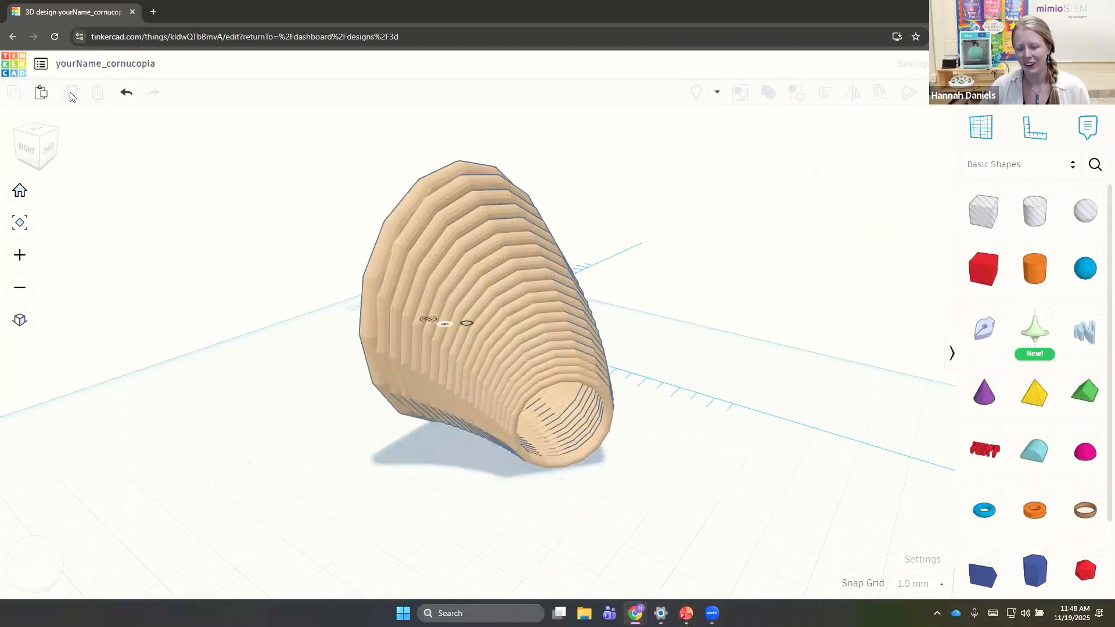
pyautogui.click(70, 98)
pyautogui.click(70, 98)
pyautogui.click(70, 98)
pyautogui.click(70, 97)
pyautogui.click(71, 97)
pyautogui.click(70, 98)
pyautogui.click(70, 97)
pyautogui.click(70, 98)
pyautogui.click(71, 98)
pyautogui.click(71, 97)
pyautogui.click(70, 98)
pyautogui.click(70, 97)
pyautogui.click(70, 97)
pyautogui.click(71, 98)
pyautogui.click(71, 98)
pyautogui.click(70, 98)
pyautogui.click(70, 98)
pyautogui.click(70, 97)
pyautogui.click(71, 98)
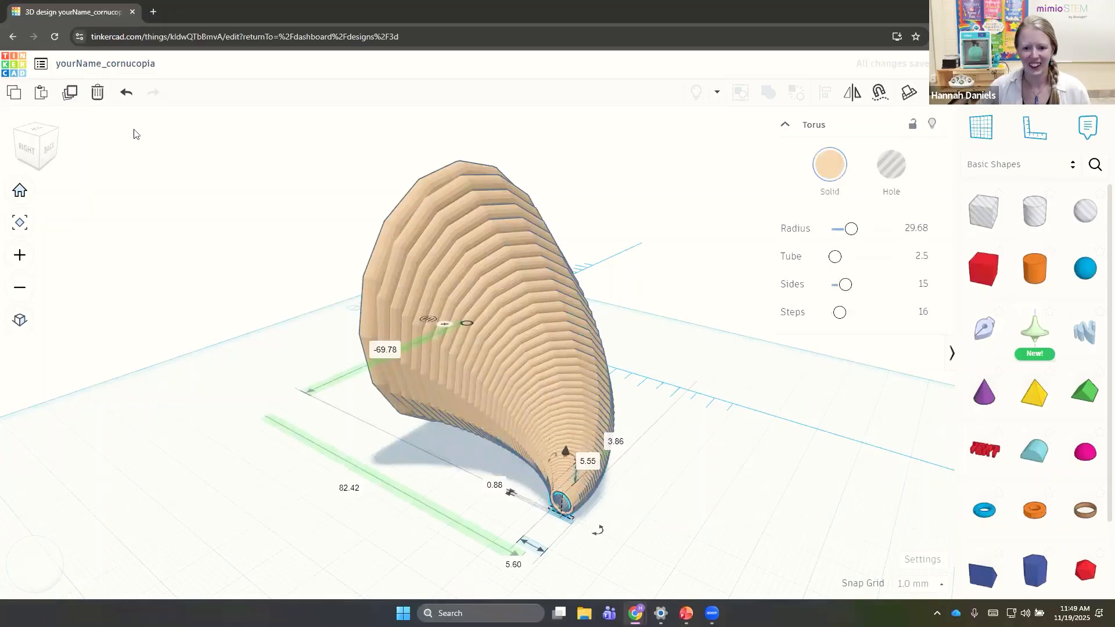
# Thicken the last ring at the horn's tip by setting its radius to 20.953 and its tube to 22.893
pyautogui.scroll(5, 568, 498)
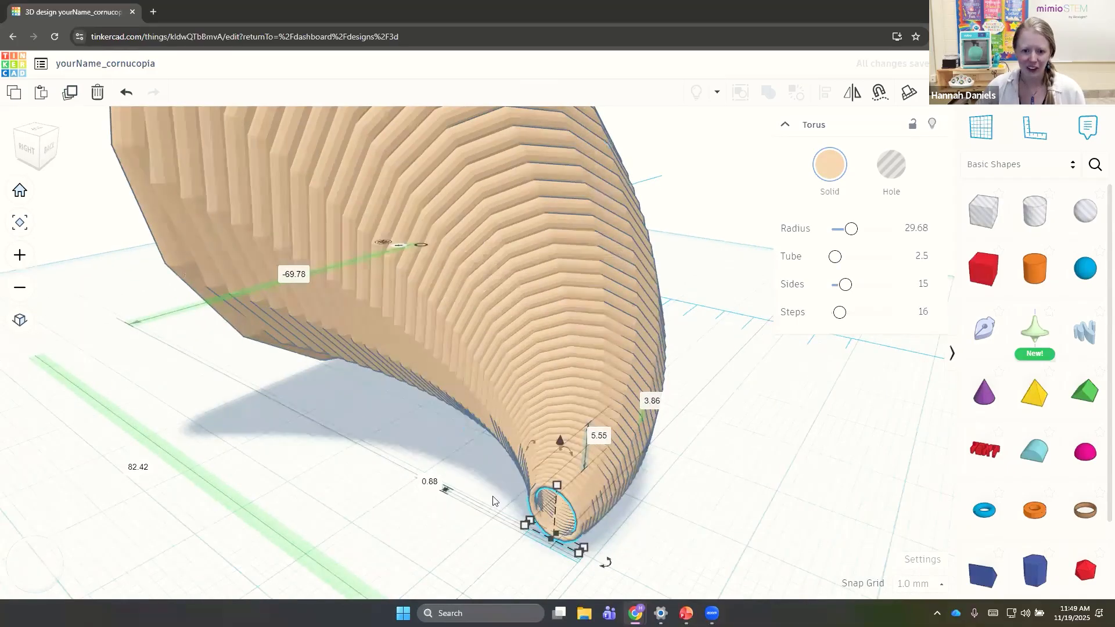
pyautogui.moveTo(408, 404); pyautogui.dragTo(379, 297, button='middle')
pyautogui.click(583, 422)
pyautogui.click(502, 412)
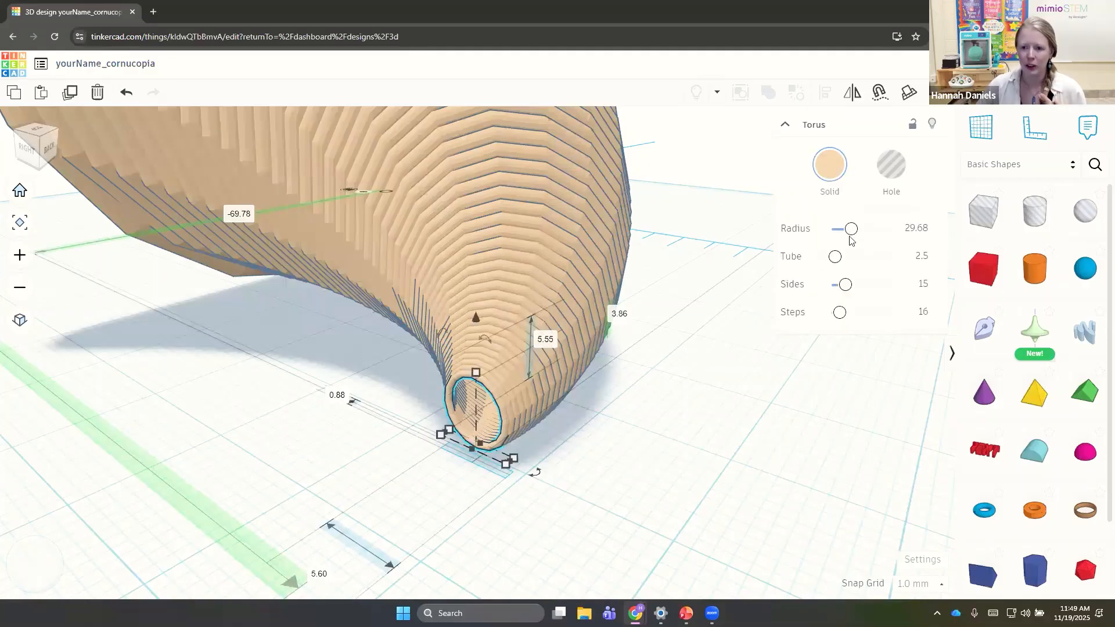
pyautogui.moveTo(843, 264); pyautogui.dragTo(845, 230)
# Move the thickened end ring outward so it caps the horn's tip, at about -69.21 mm from the ruler
pyautogui.moveTo(622, 447); pyautogui.dragTo(667, 462, button='right')
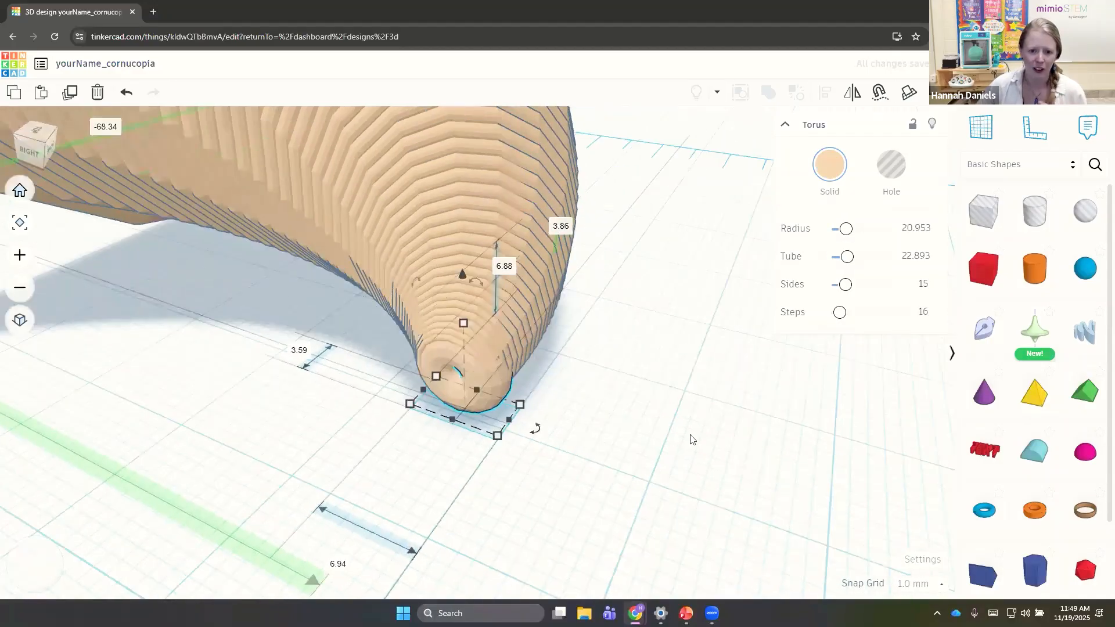
pyautogui.moveTo(412, 395); pyautogui.dragTo(451, 413, button='right')
pyautogui.moveTo(621, 416); pyautogui.dragTo(672, 440, button='right')
pyautogui.moveTo(673, 440); pyautogui.dragTo(790, 495, button='middle')
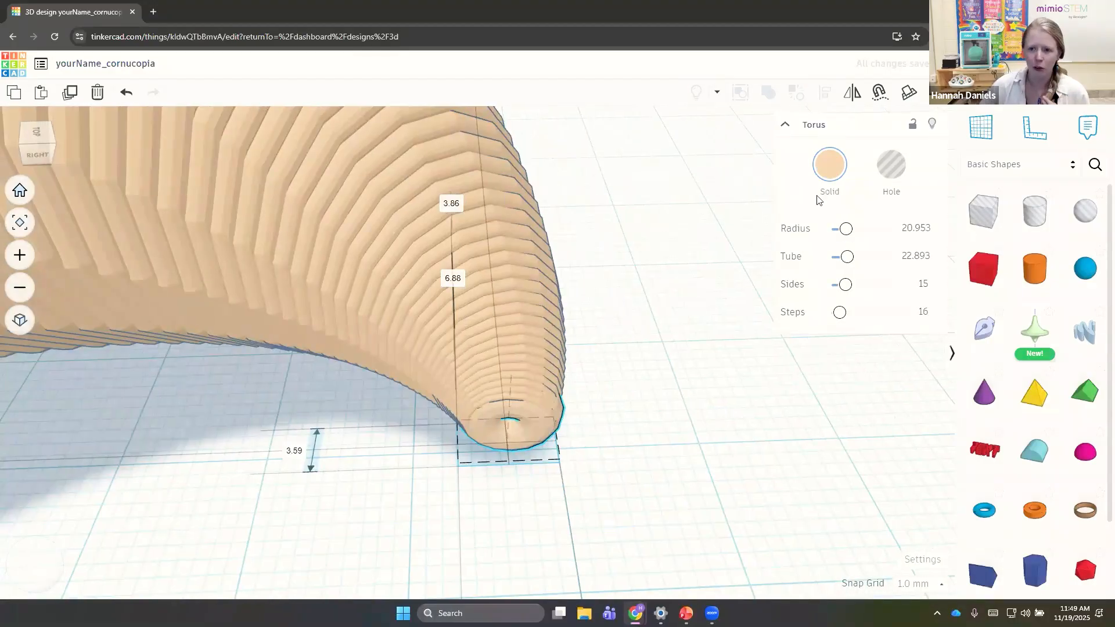
pyautogui.moveTo(504, 436); pyautogui.dragTo(506, 448)
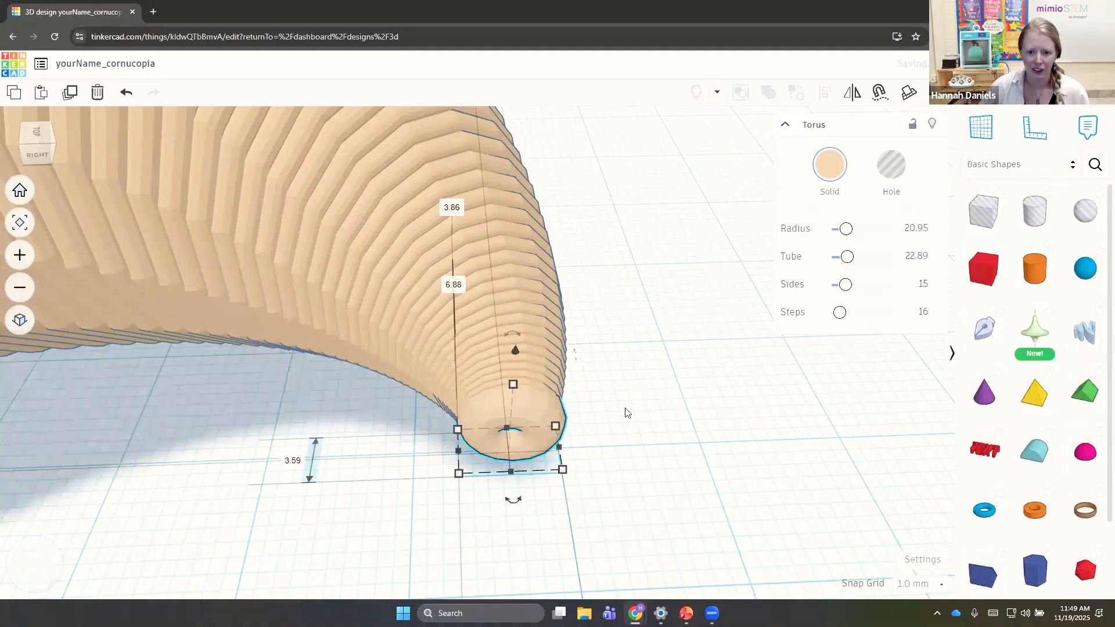
# Select all 48 rings of the horn and stretch them together to a length of about 75.49 mm
pyautogui.scroll(-6, 626, 413)
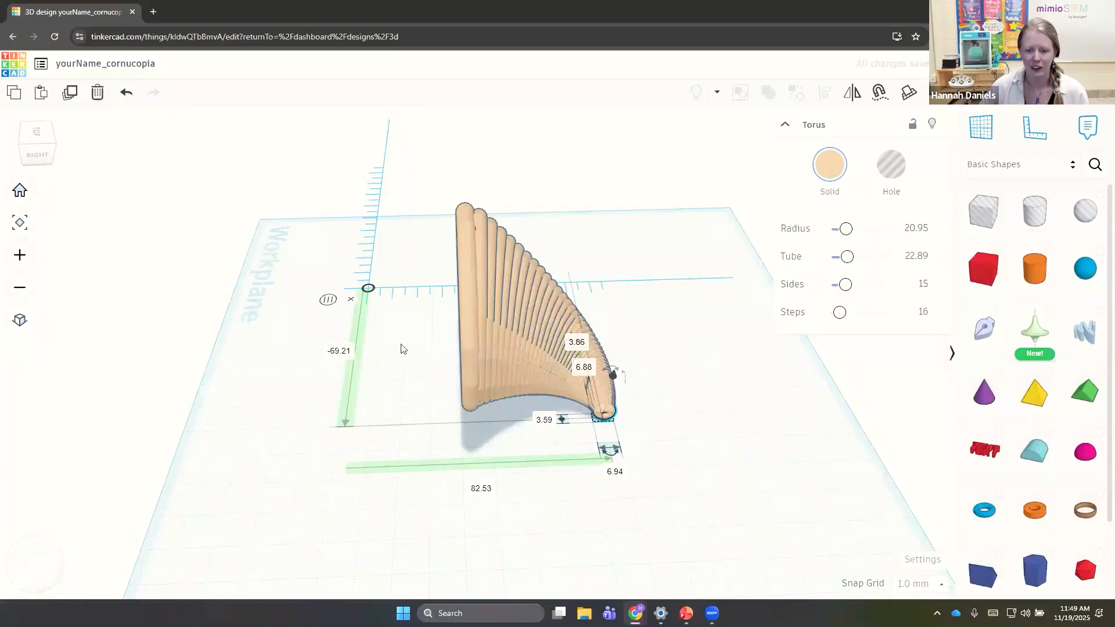
pyautogui.click(403, 349)
pyautogui.moveTo(198, 368); pyautogui.dragTo(418, 311, button='right')
pyautogui.moveTo(417, 311); pyautogui.dragTo(627, 459)
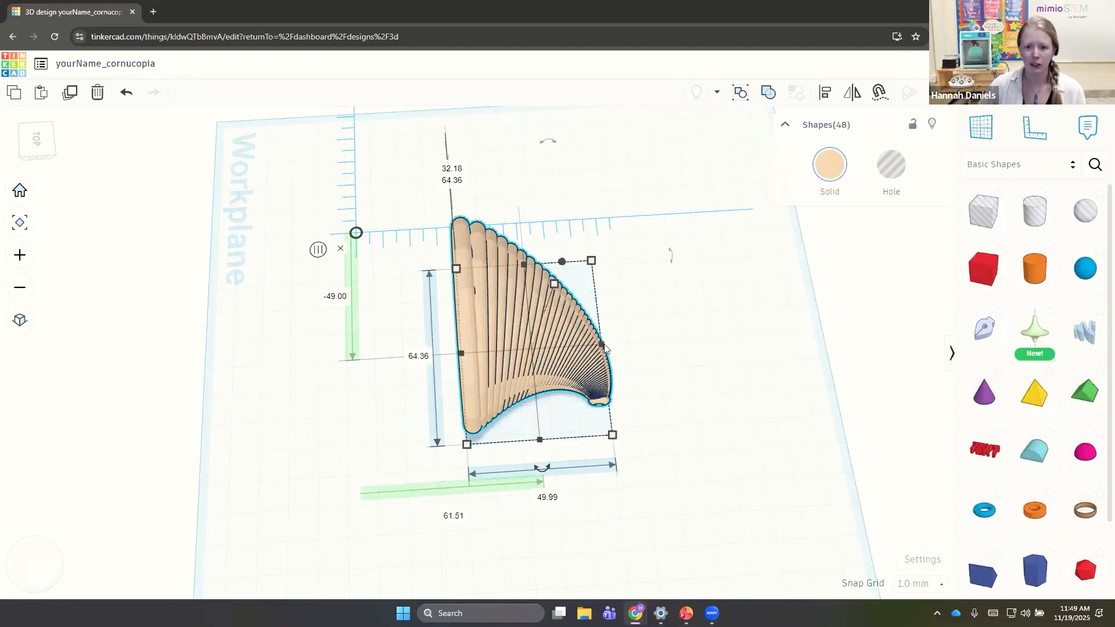
pyautogui.moveTo(637, 351); pyautogui.dragTo(676, 356)
pyautogui.moveTo(447, 359); pyautogui.dragTo(692, 326, button='right')
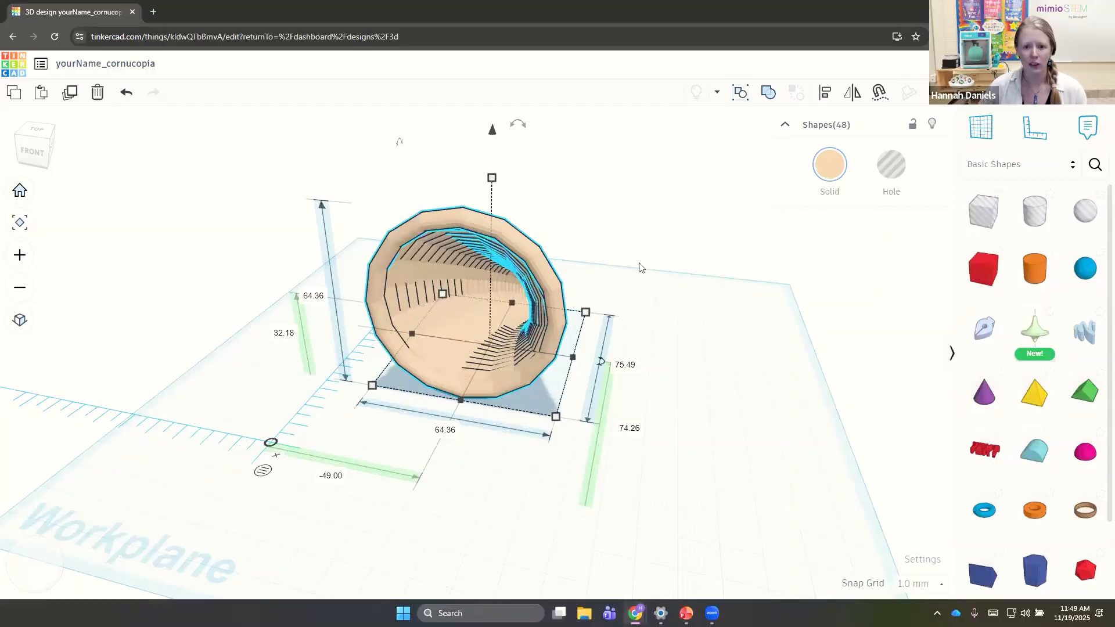
pyautogui.moveTo(667, 356); pyautogui.dragTo(407, 353, button='right')
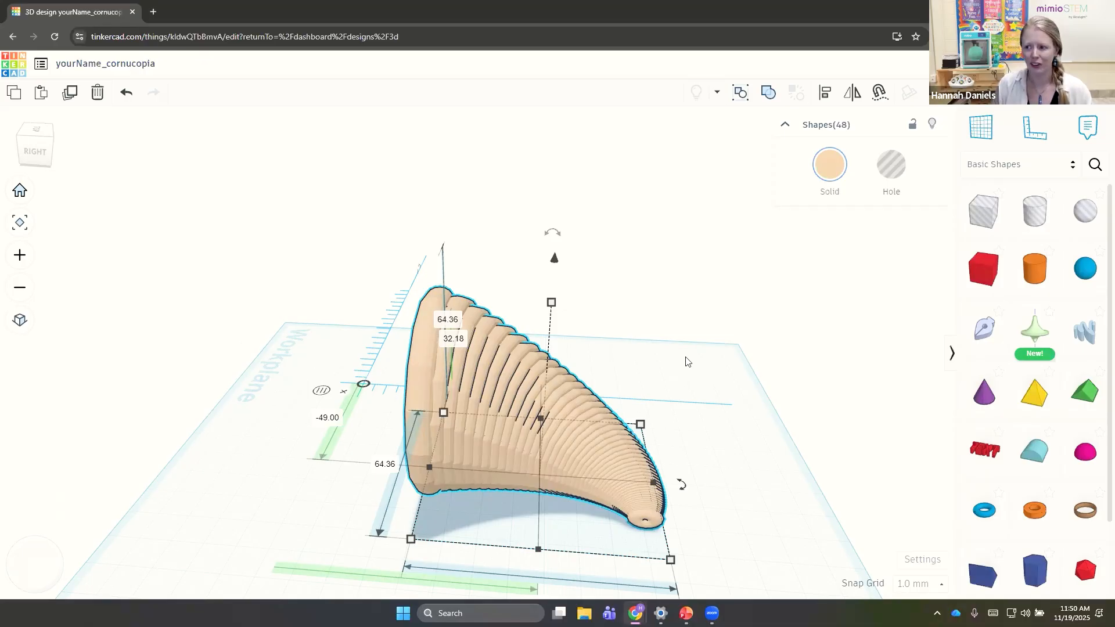
# Delete every ring of the stretched horn except the large ring at its mouth
pyautogui.click(660, 299)
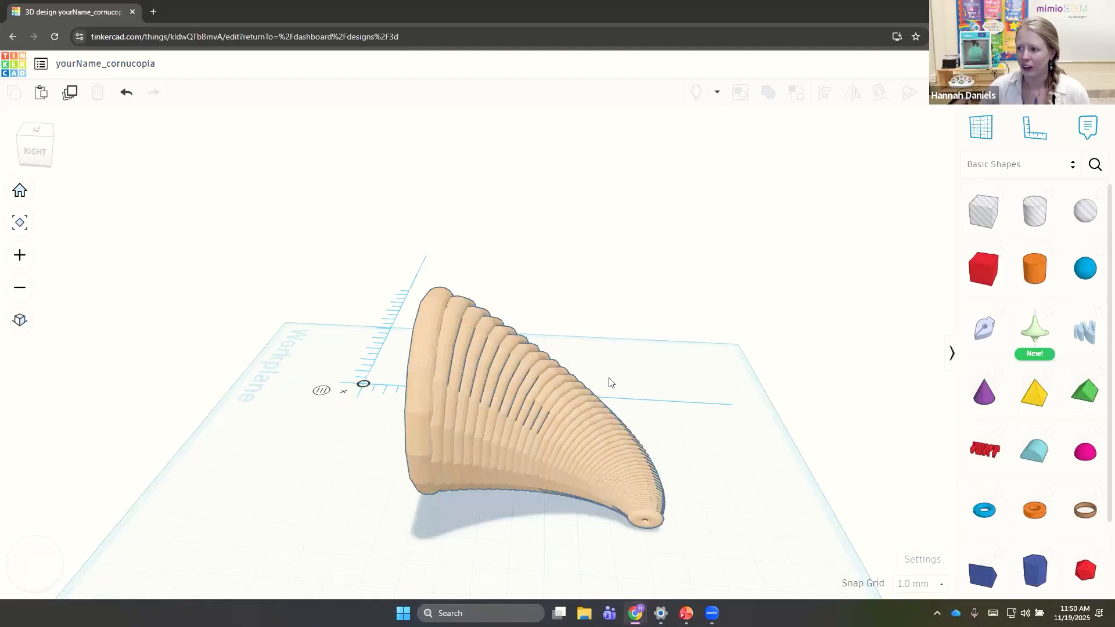
pyautogui.moveTo(520, 292)
pyautogui.mouseDown(button='right')
pyautogui.moveTo(540, 293)
pyautogui.moveTo(552, 264)
pyautogui.moveTo(516, 279)
pyautogui.mouseUp(button='right')
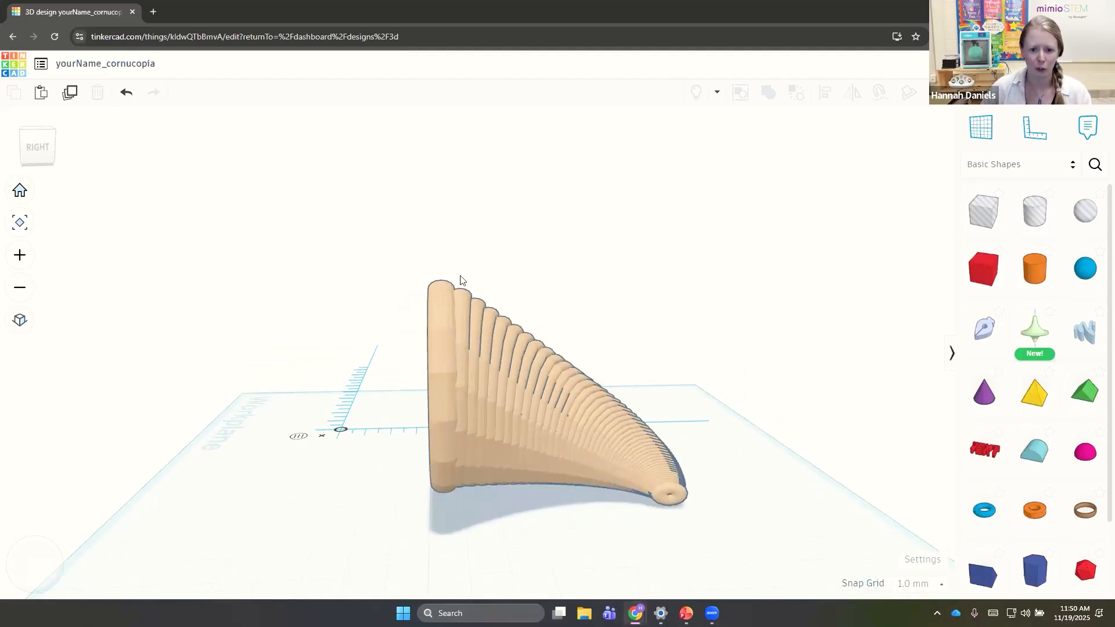
pyautogui.moveTo(595, 500); pyautogui.dragTo(705, 534)
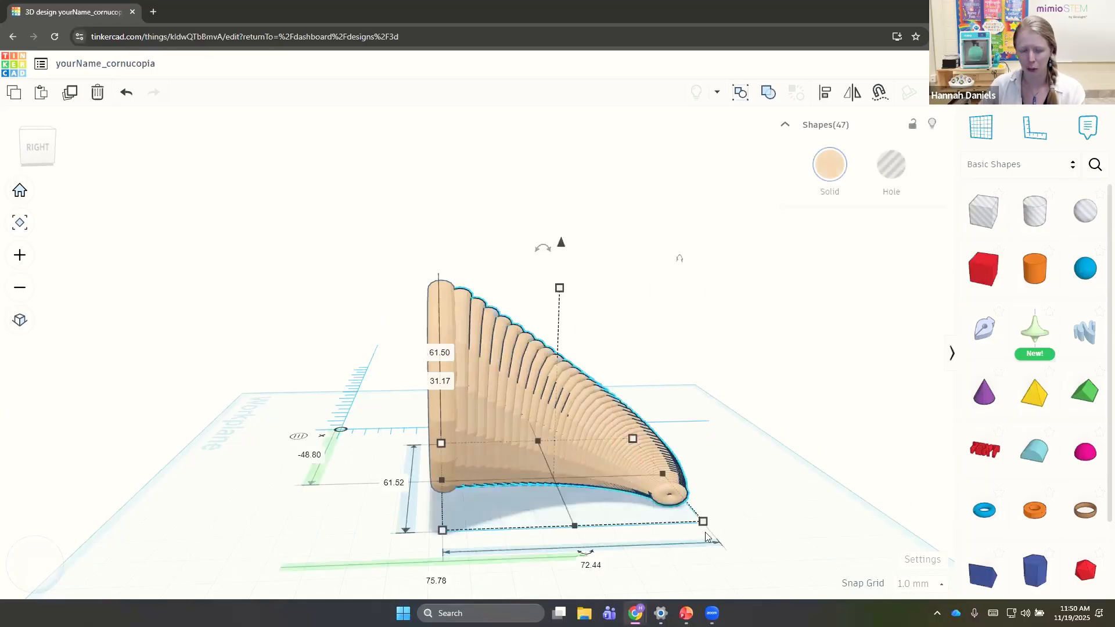
pyautogui.press('Delete')
# Duplicate the remaining large ring, offset the copy slightly beside it, and narrow the copy to 58 mm
pyautogui.click(447, 355)
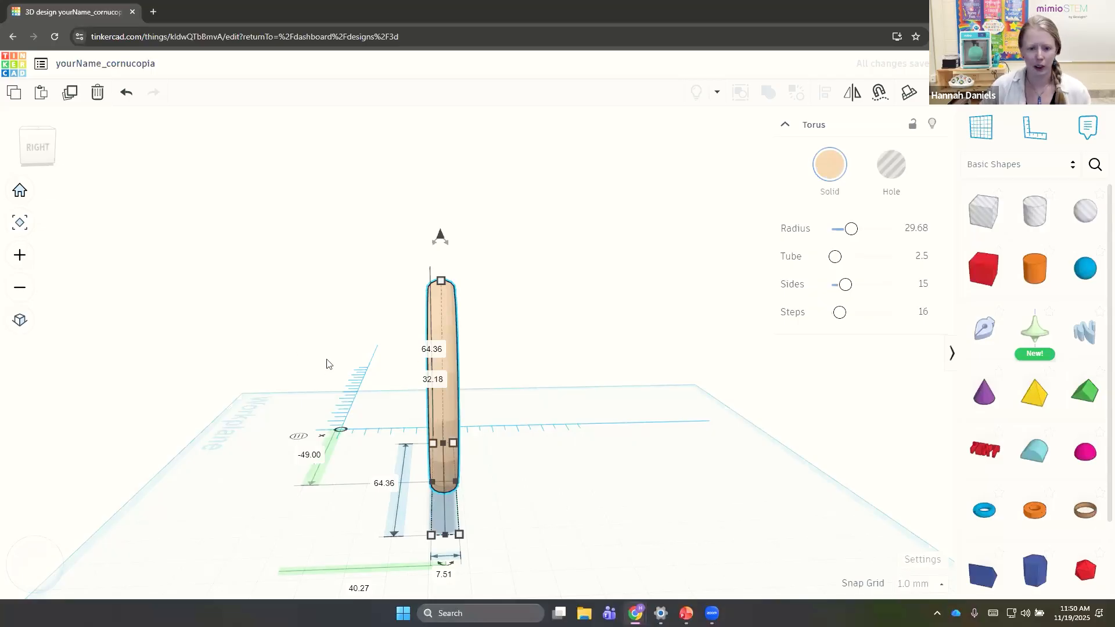
pyautogui.moveTo(373, 374); pyautogui.dragTo(402, 405, button='right')
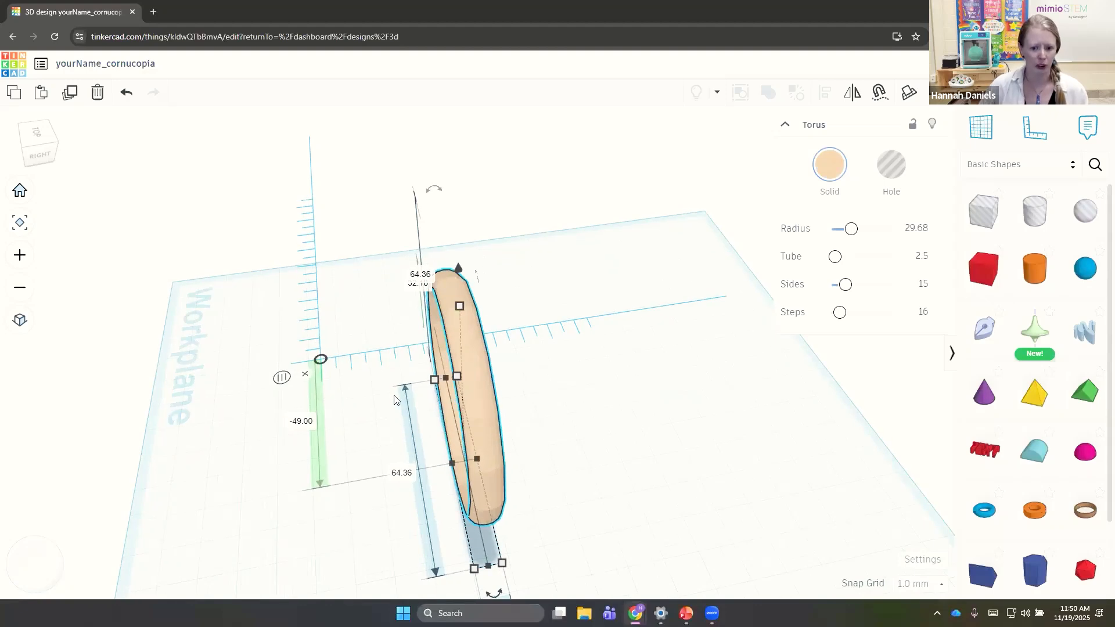
pyautogui.moveTo(383, 398); pyautogui.dragTo(368, 391, button='middle')
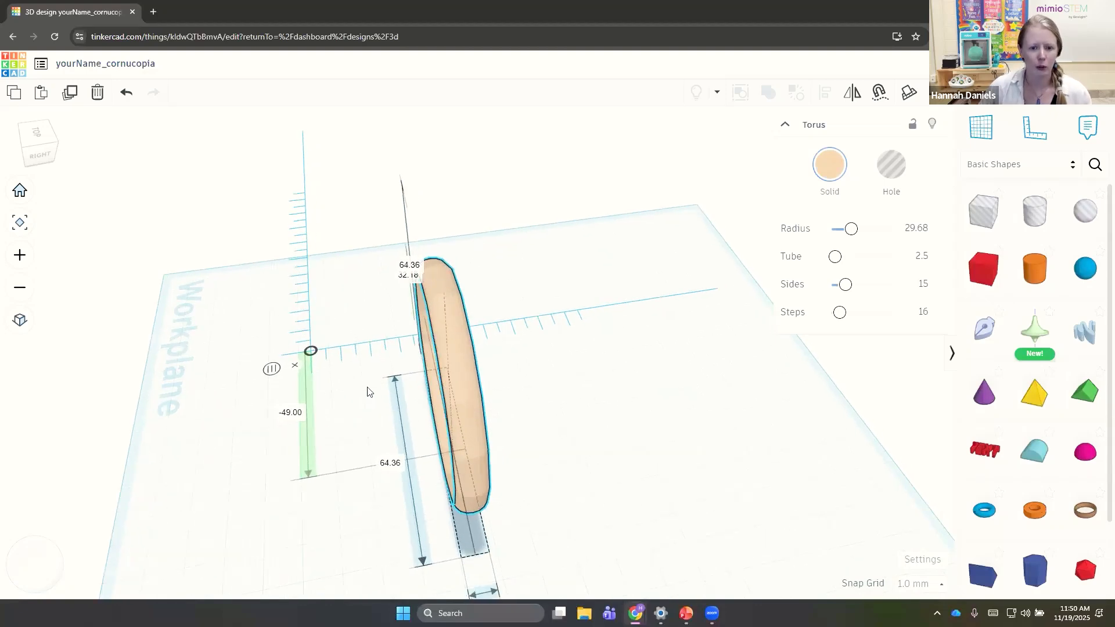
pyautogui.click(70, 94)
pyautogui.moveTo(462, 413); pyautogui.dragTo(490, 404)
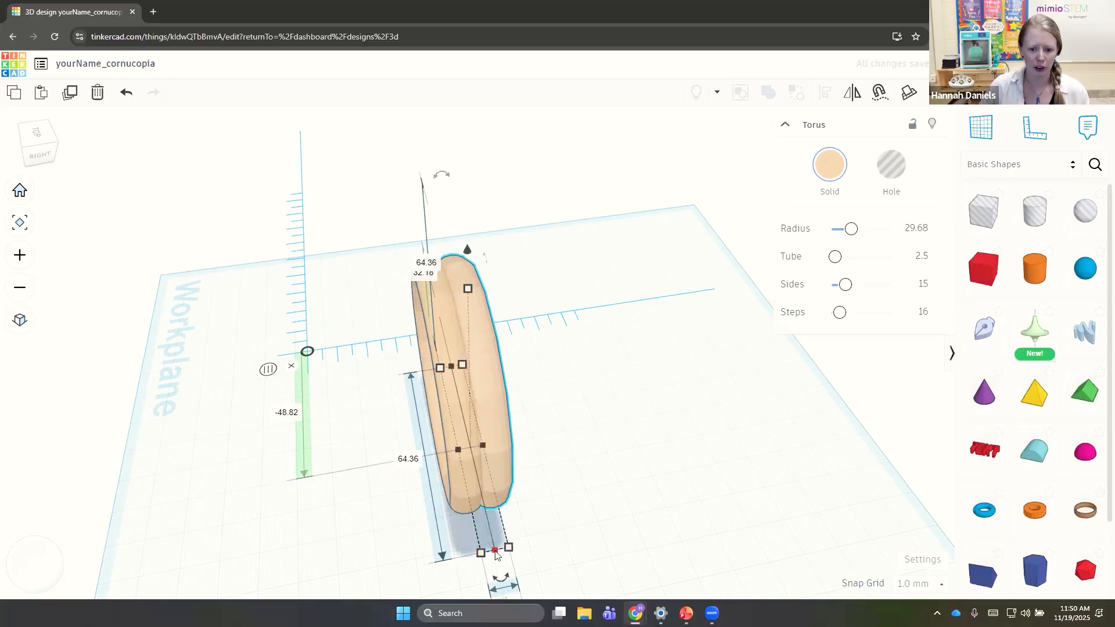
pyautogui.moveTo(495, 553); pyautogui.dragTo(489, 543)
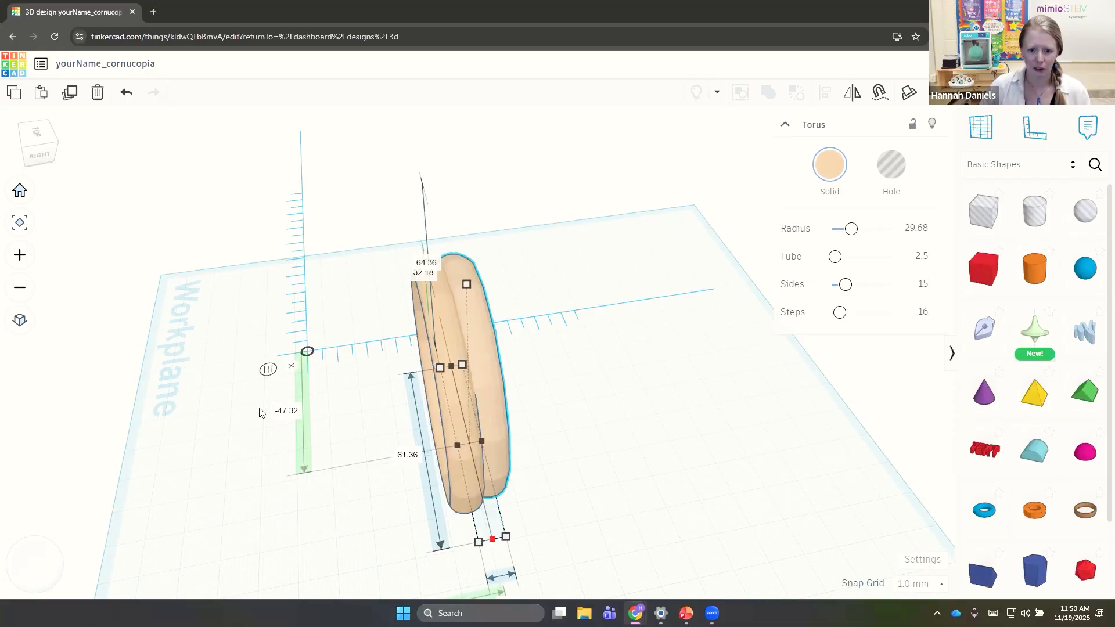
pyautogui.moveTo(386, 398); pyautogui.dragTo(648, 394, button='right')
pyautogui.moveTo(469, 401); pyautogui.dragTo(480, 401)
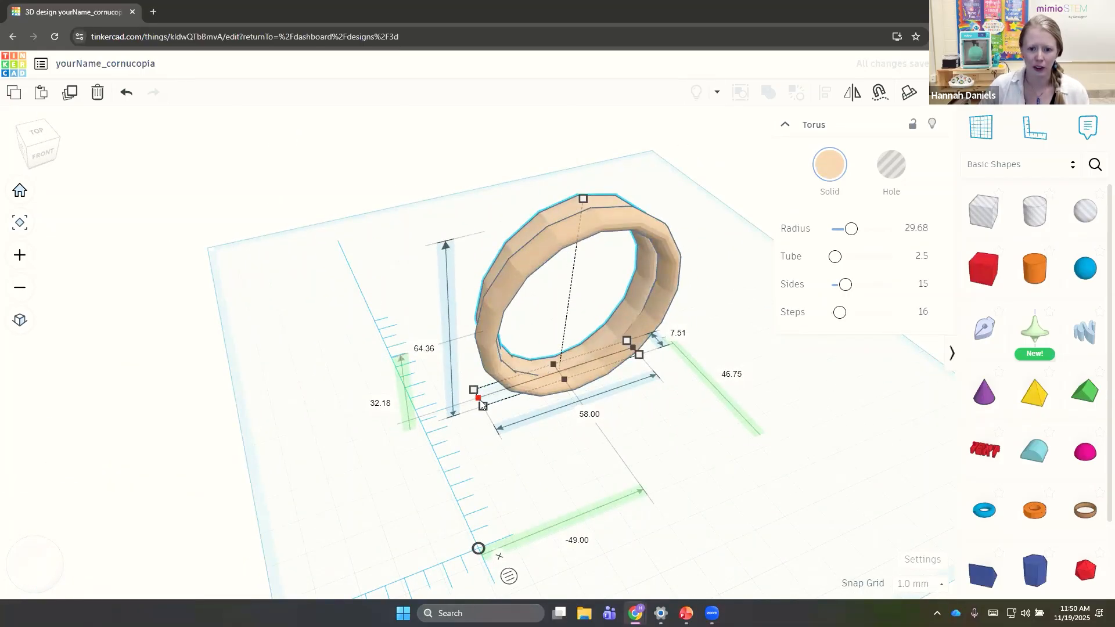
# Reduce the copied ring's height to 61 mm and rotate it horizontally so it angles away from the first ring
pyautogui.moveTo(583, 201); pyautogui.dragTo(584, 210)
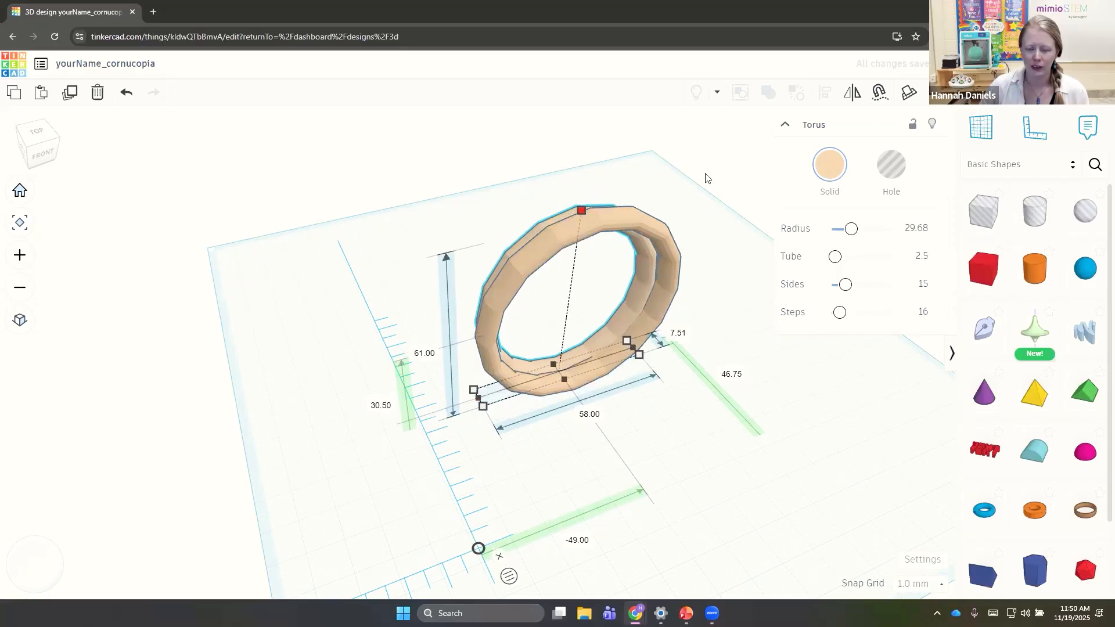
pyautogui.moveTo(652, 270); pyautogui.dragTo(455, 224, button='right')
pyautogui.moveTo(440, 249); pyautogui.dragTo(430, 190)
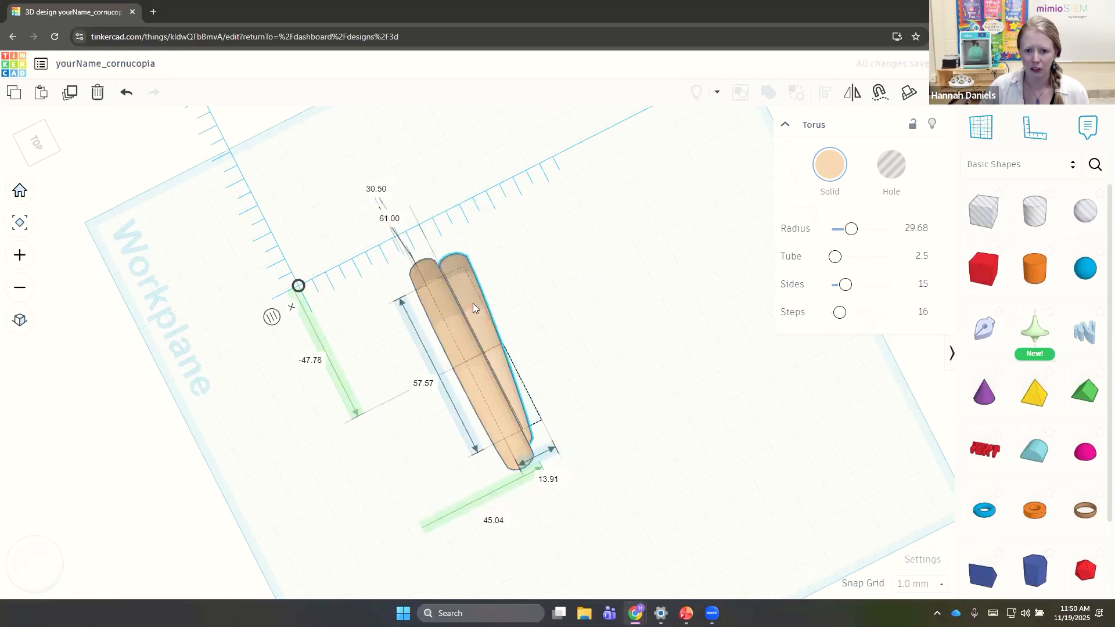
# Repeat the offset, shrinking, rotating duplication several times to build a strongly curved horn
pyautogui.moveTo(534, 356); pyautogui.dragTo(405, 324, button='right')
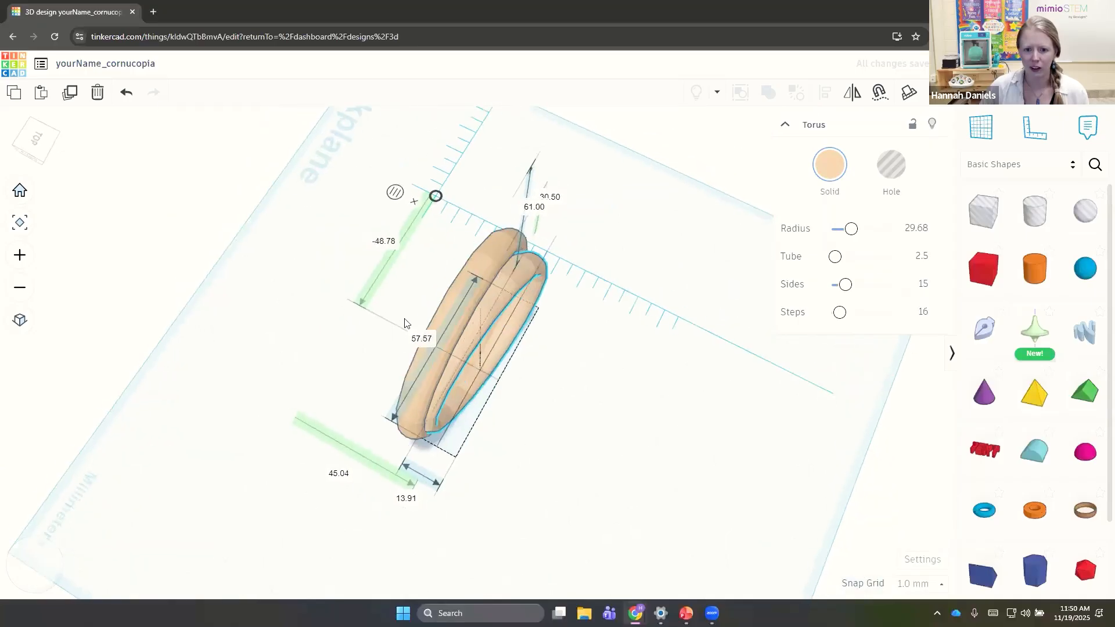
pyautogui.click(70, 91)
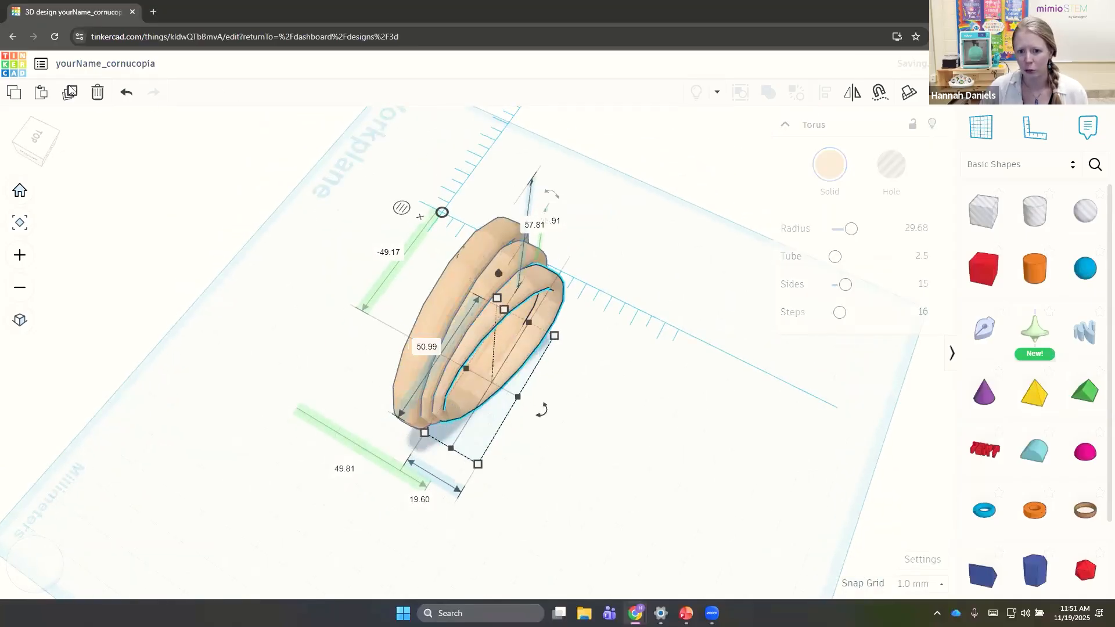
pyautogui.click(70, 91)
pyautogui.click(71, 91)
pyautogui.click(69, 87)
pyautogui.click(69, 87)
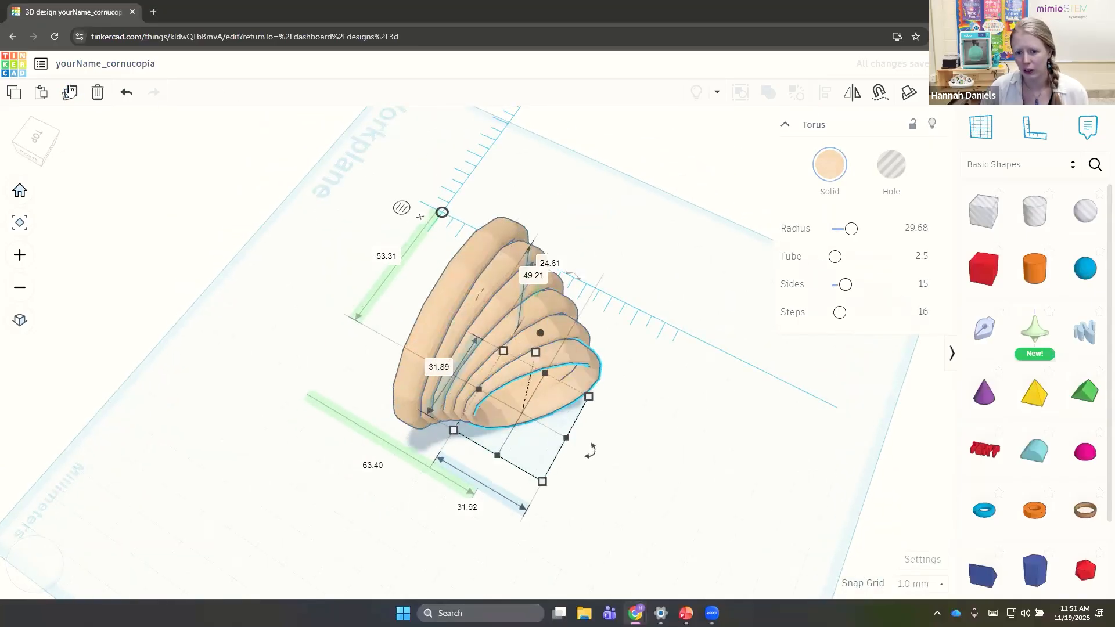
pyautogui.click(69, 87)
pyautogui.click(69, 87)
# Check the horn's curl from behind and add more repeated copies to extend it towards a narrow tip
pyautogui.moveTo(694, 381); pyautogui.dragTo(545, 316, button='right')
pyautogui.scroll(3, 544, 316)
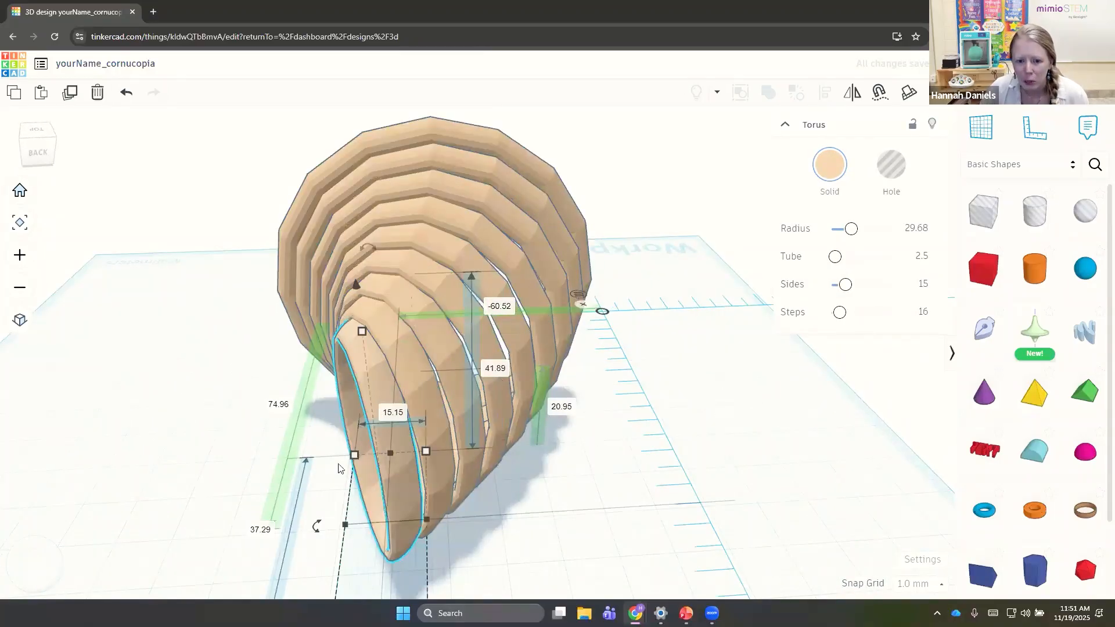
pyautogui.scroll(-2, 364, 392)
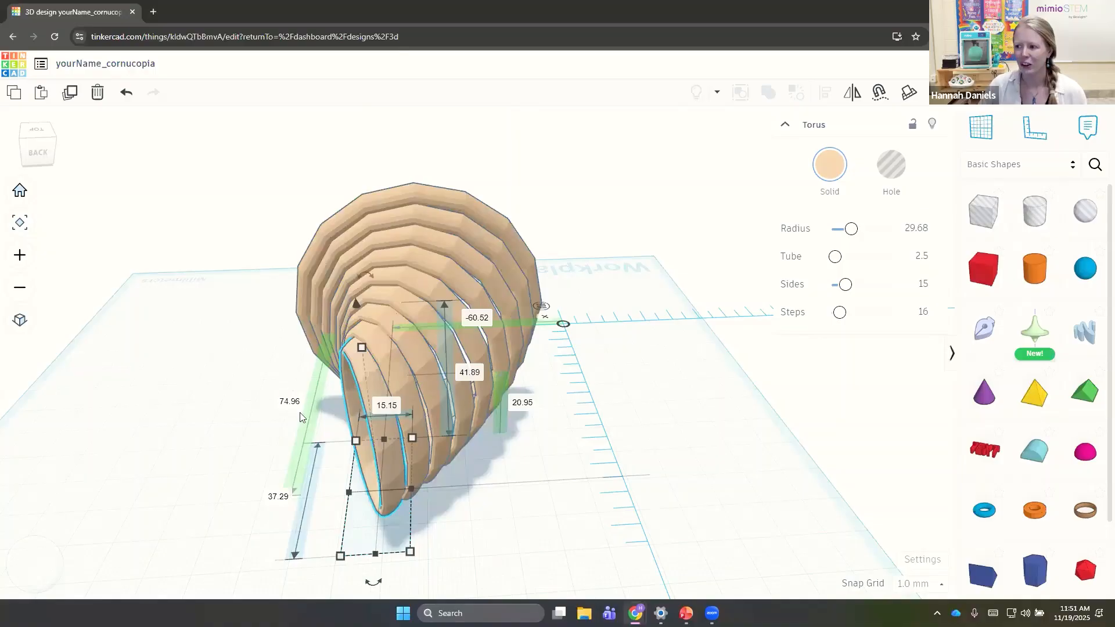
pyautogui.moveTo(317, 410); pyautogui.dragTo(469, 417, button='right')
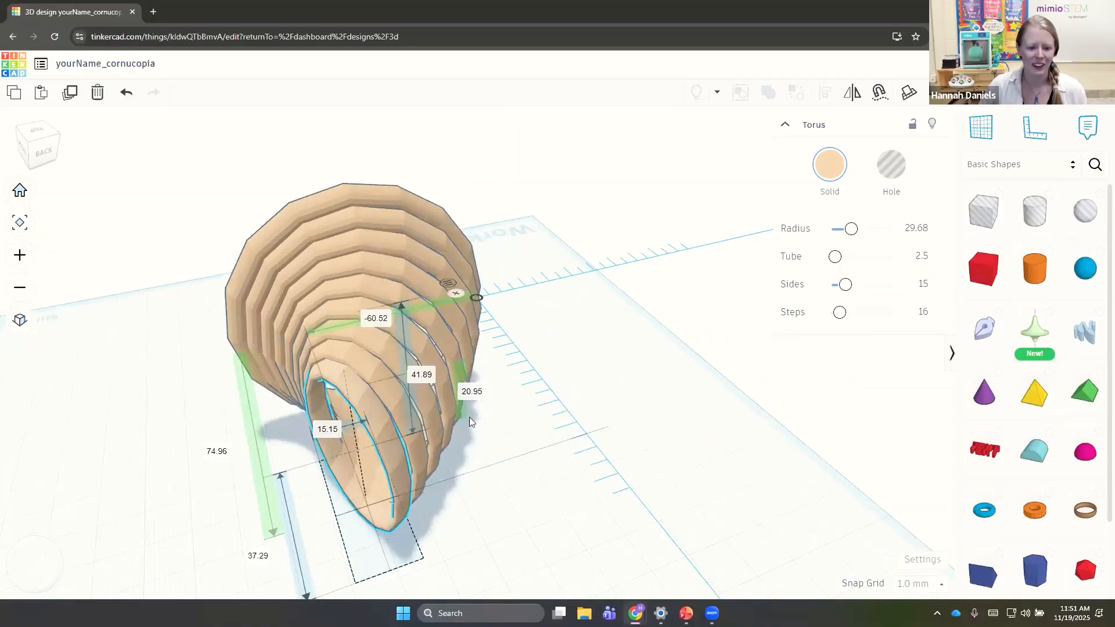
pyautogui.moveTo(268, 424); pyautogui.dragTo(403, 485, button='right')
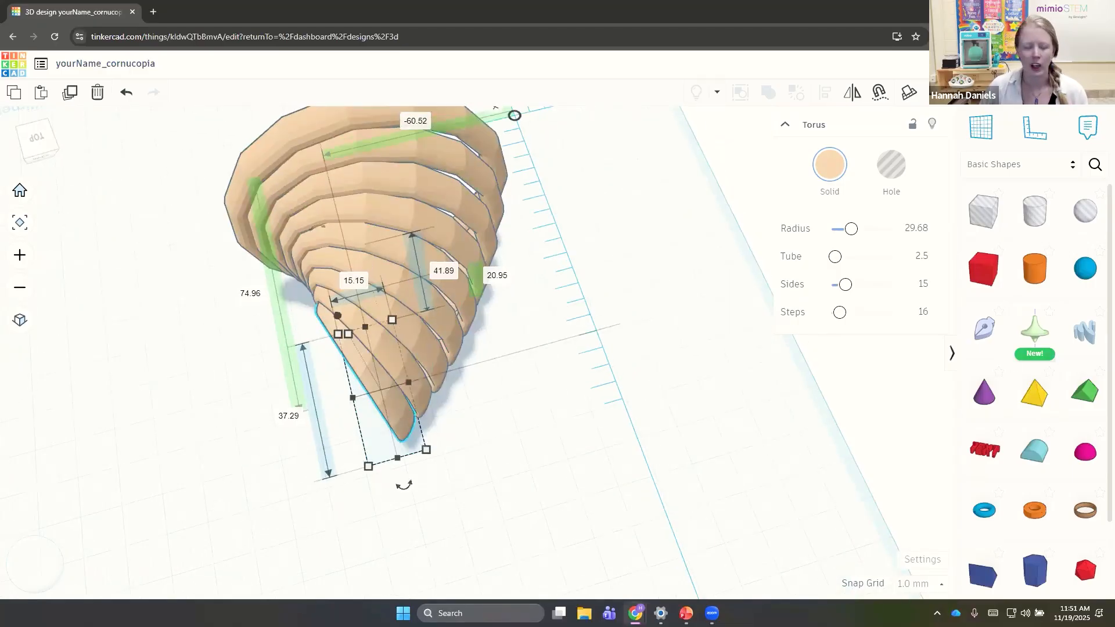
pyautogui.scroll(-2, 569, 266)
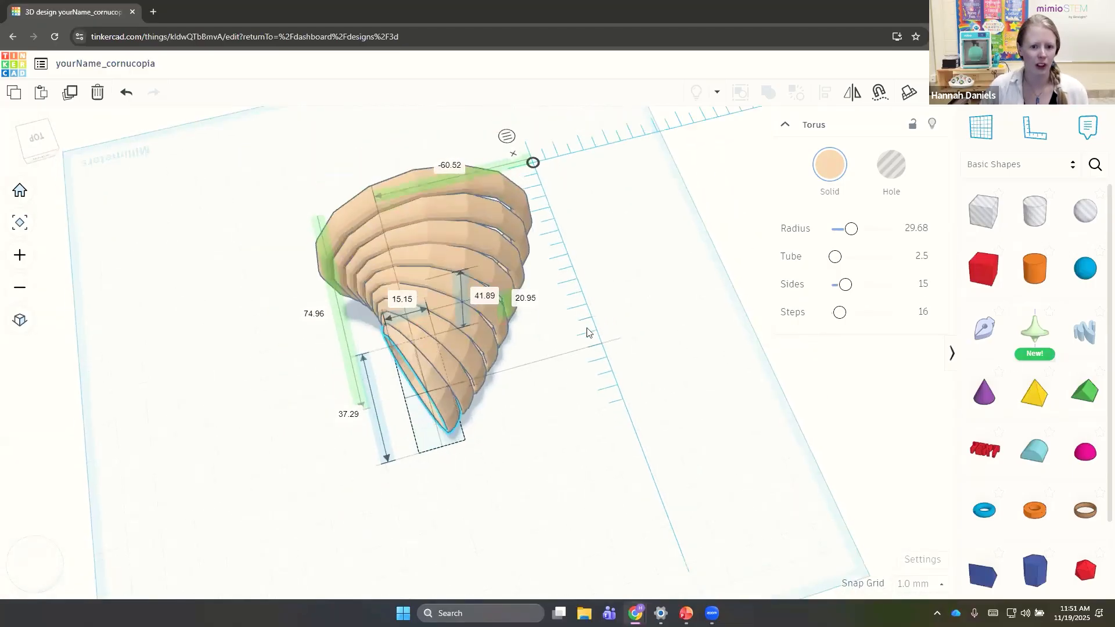
pyautogui.click(71, 95)
pyautogui.click(71, 95)
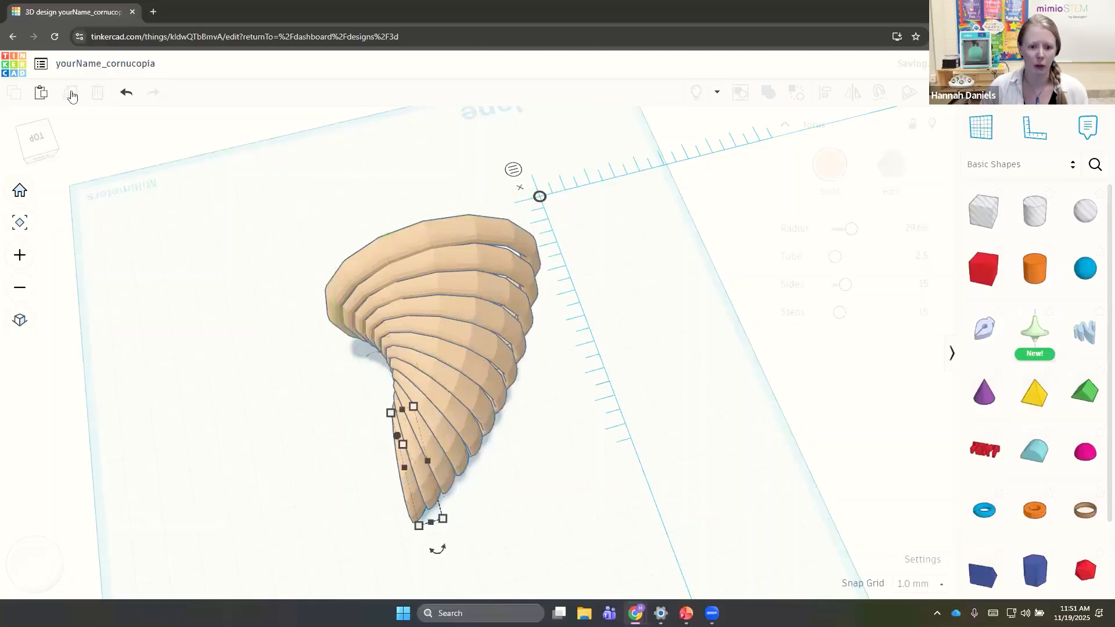
pyautogui.click(71, 96)
pyautogui.click(71, 95)
pyautogui.click(71, 95)
pyautogui.click(71, 95)
pyautogui.click(71, 96)
pyautogui.click(71, 95)
# Delete all copied rings of the strongly curled horn, keeping only the large first ring
pyautogui.moveTo(292, 362); pyautogui.dragTo(455, 196, button='right')
pyautogui.moveTo(454, 195); pyautogui.dragTo(681, 537)
pyautogui.press('Delete')
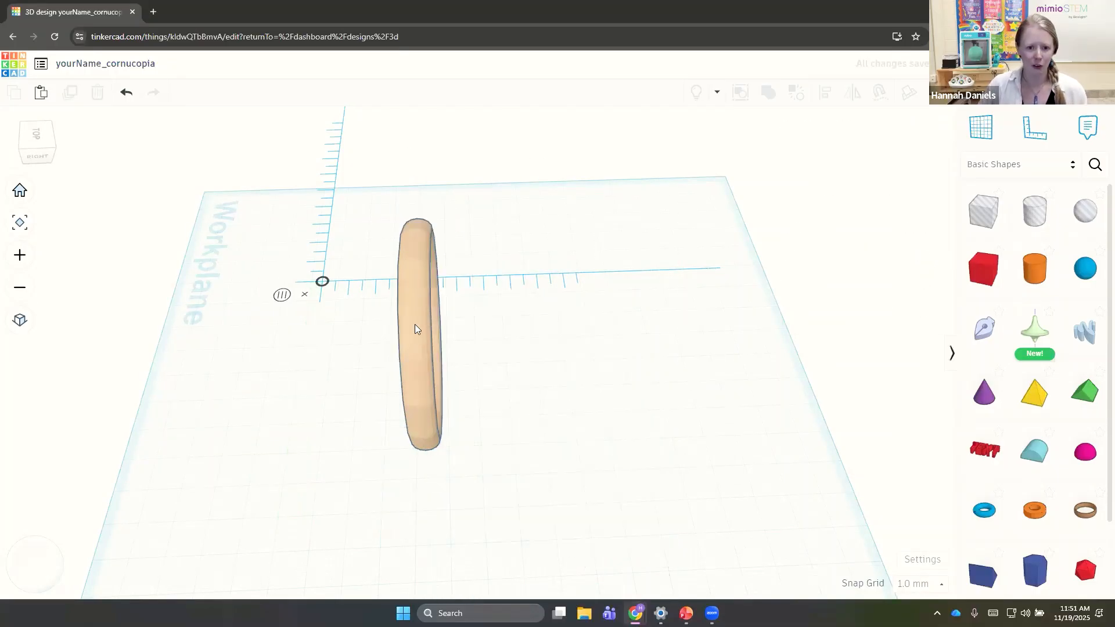
# Duplicate the large ring, move the copy to about 44.25 mm from the ruler, and narrow it to about 58.36 mm
pyautogui.click(416, 324)
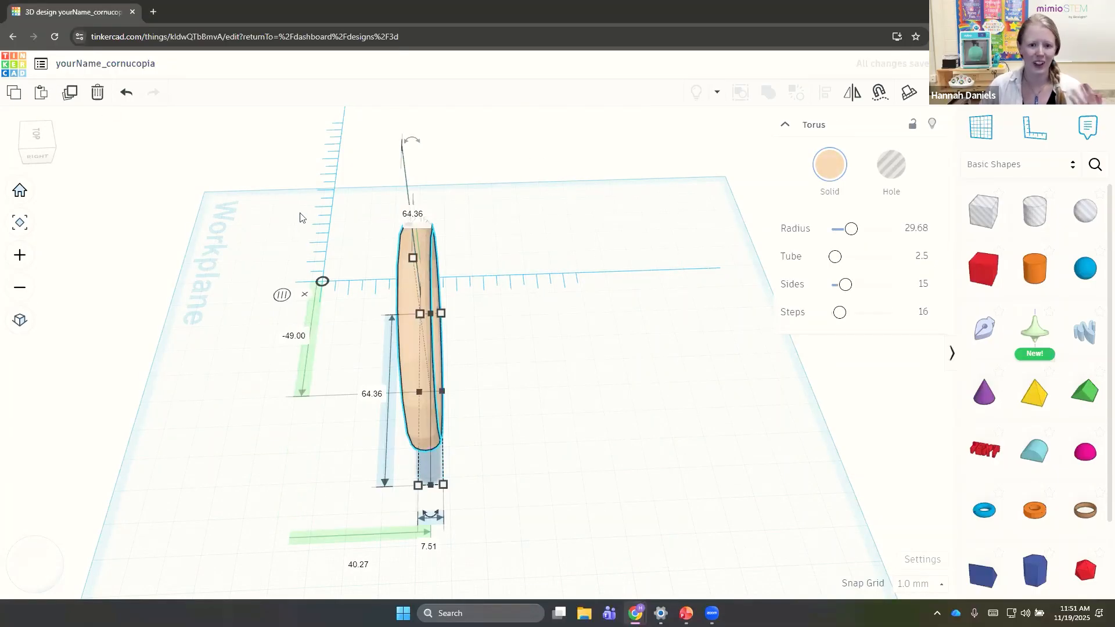
pyautogui.click(67, 101)
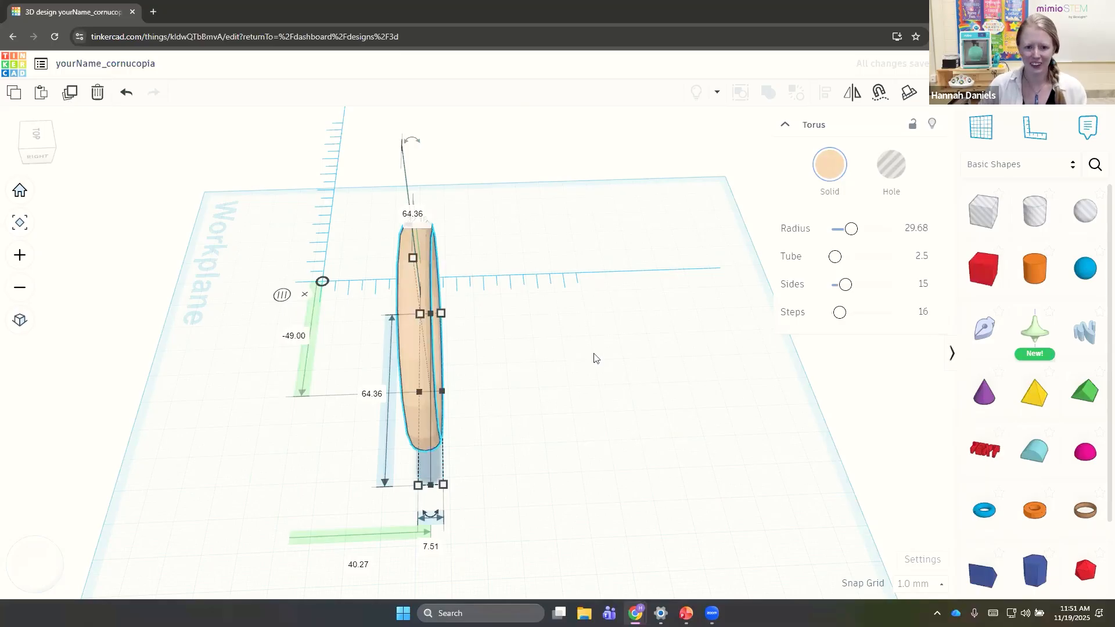
pyautogui.moveTo(424, 417); pyautogui.dragTo(443, 417)
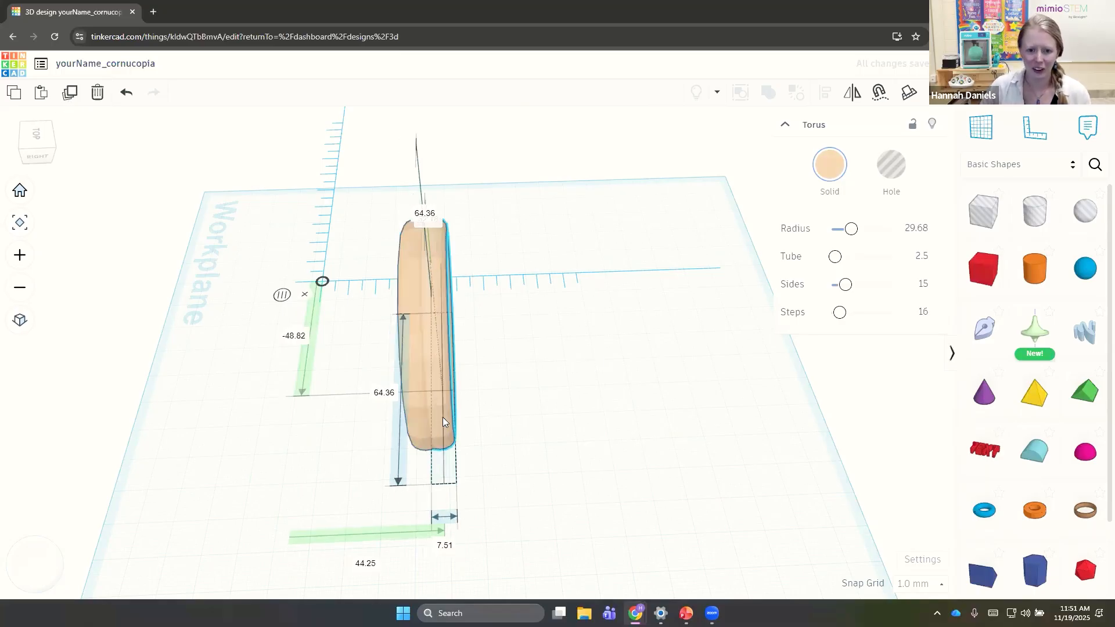
pyautogui.moveTo(445, 487); pyautogui.dragTo(443, 478)
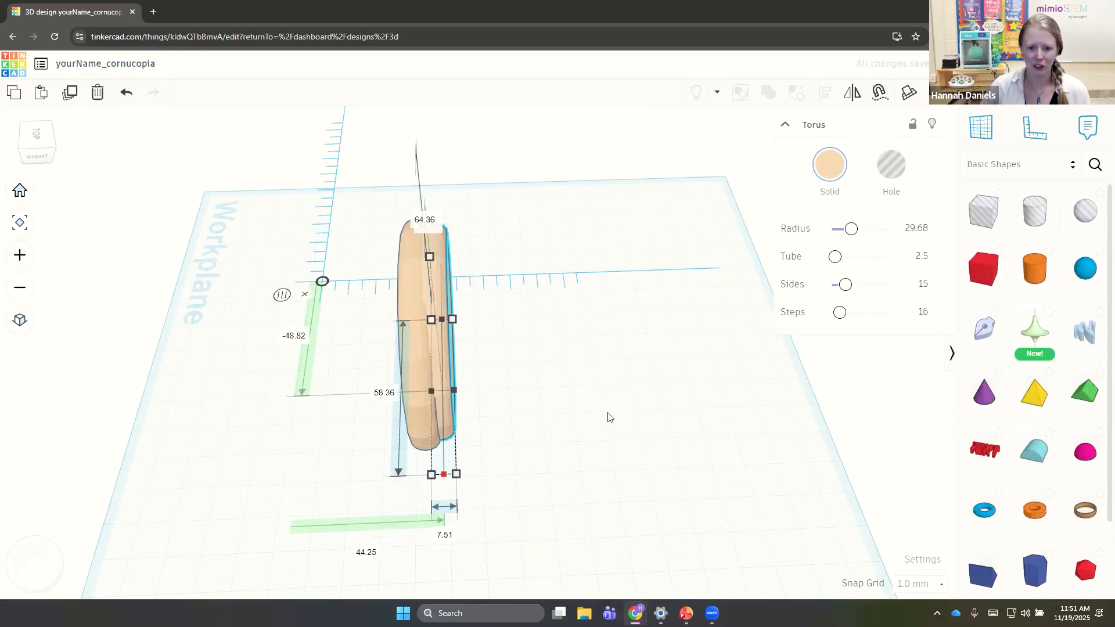
# Reduce the copied ring's height to about 59.64 mm and rotate it horizontally by about -3°
pyautogui.moveTo(607, 413); pyautogui.dragTo(292, 330, button='right')
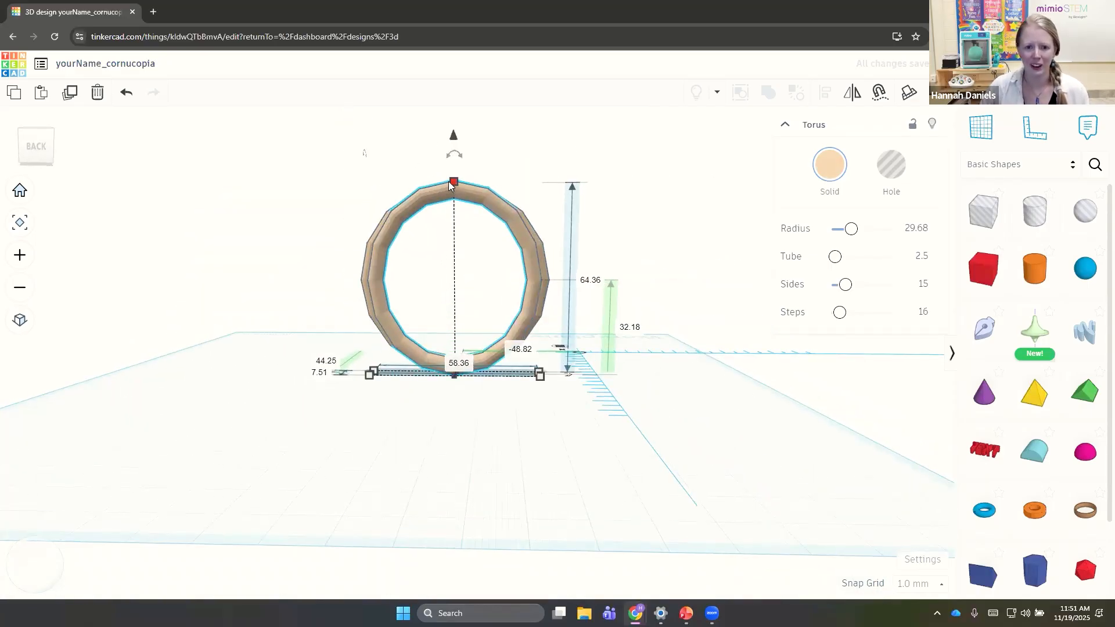
pyautogui.moveTo(453, 188); pyautogui.dragTo(454, 190)
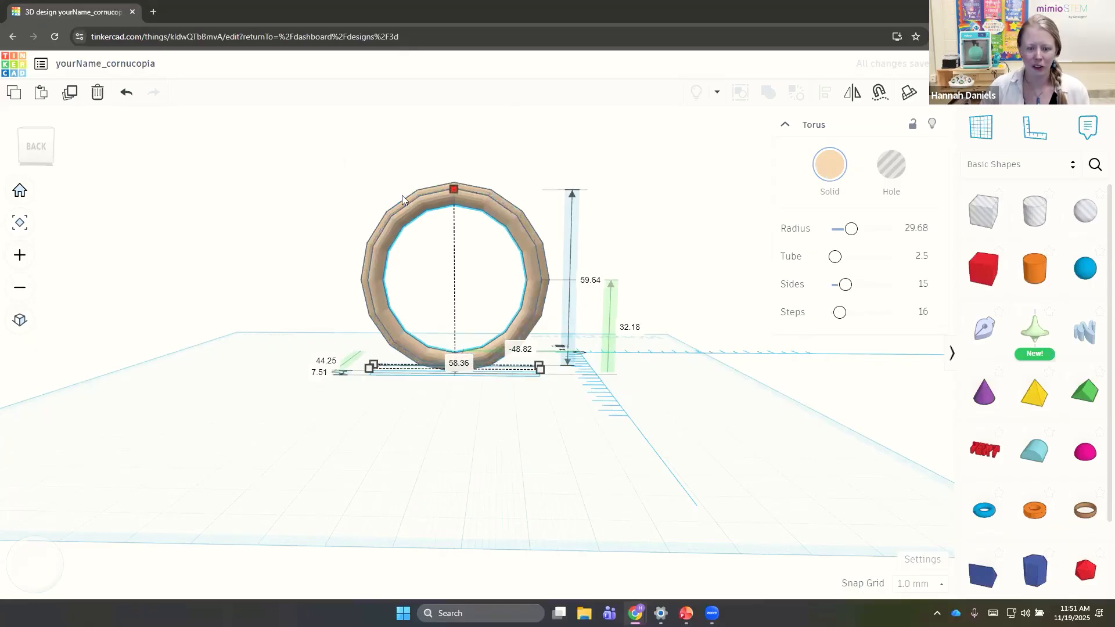
pyautogui.moveTo(418, 224); pyautogui.dragTo(637, 306, button='right')
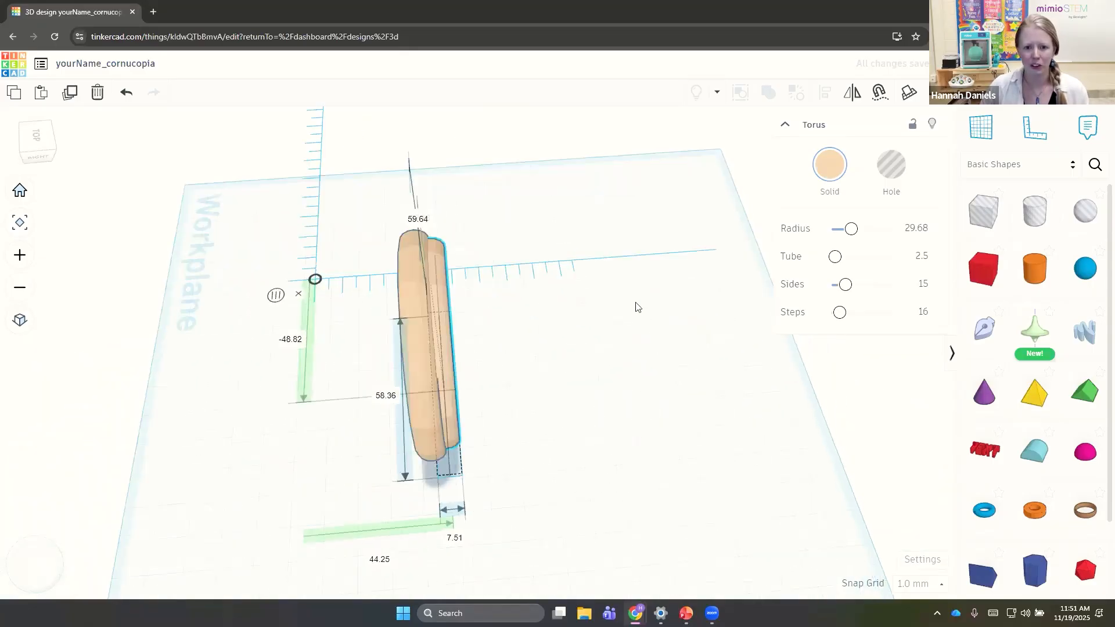
pyautogui.moveTo(465, 512); pyautogui.dragTo(468, 583)
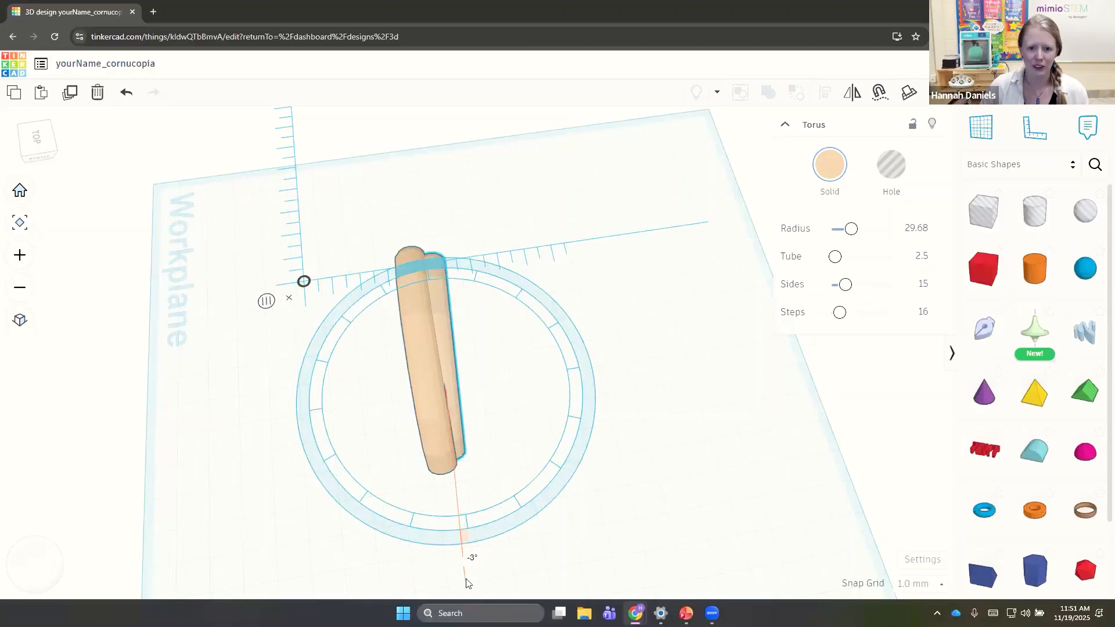
# Repeat the offset, shrinking, rotating duplication until the rings form a long, gently curved horn with a narrow tip
pyautogui.click(69, 94)
pyautogui.click(69, 94)
pyautogui.click(70, 95)
pyautogui.click(70, 94)
pyautogui.click(70, 94)
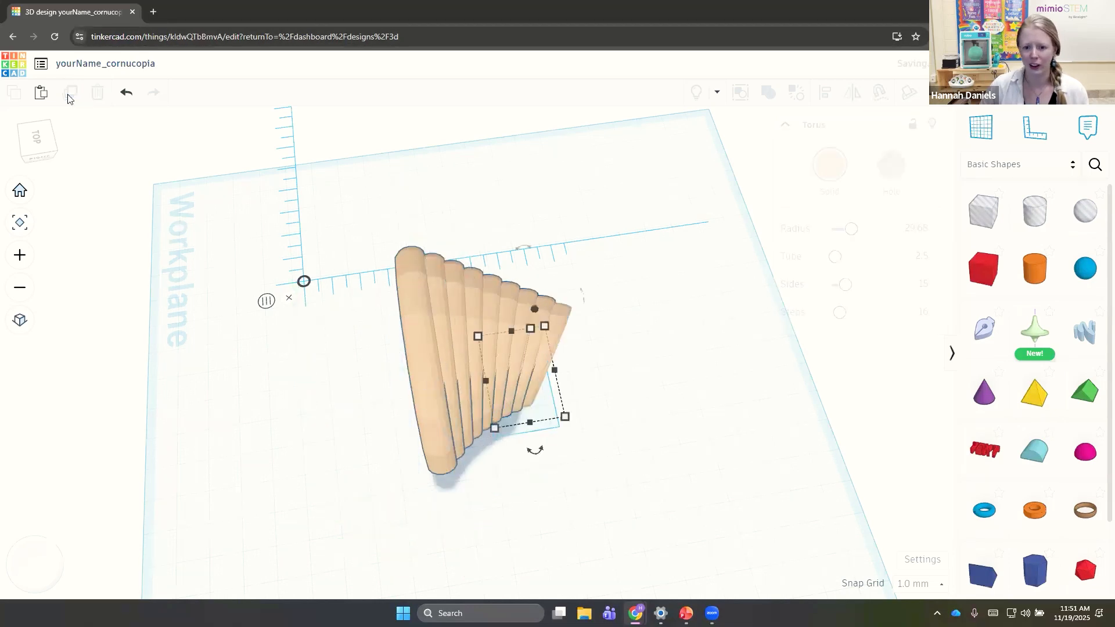
pyautogui.click(70, 94)
pyautogui.click(70, 94)
pyautogui.click(70, 94)
pyautogui.click(69, 94)
pyautogui.click(70, 94)
pyautogui.click(70, 94)
pyautogui.click(70, 94)
pyautogui.click(70, 94)
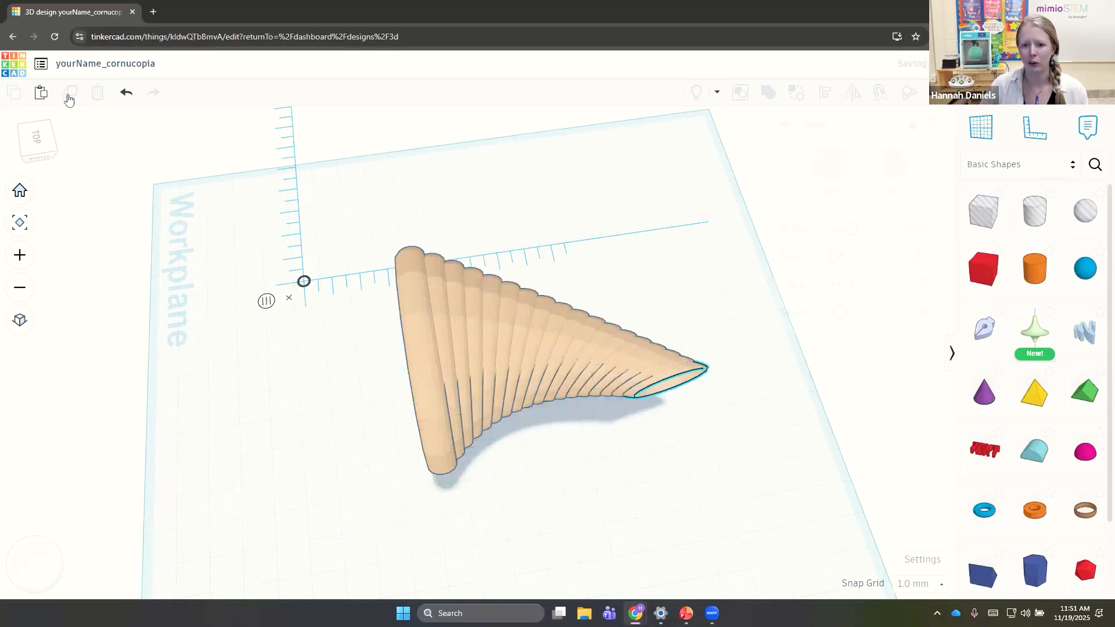
pyautogui.click(69, 94)
pyautogui.click(70, 94)
# Thicken a ring at the horn's tip by setting its radius to 21.923 and its tube to 39.381
pyautogui.moveTo(797, 458); pyautogui.dragTo(300, 270, button='right')
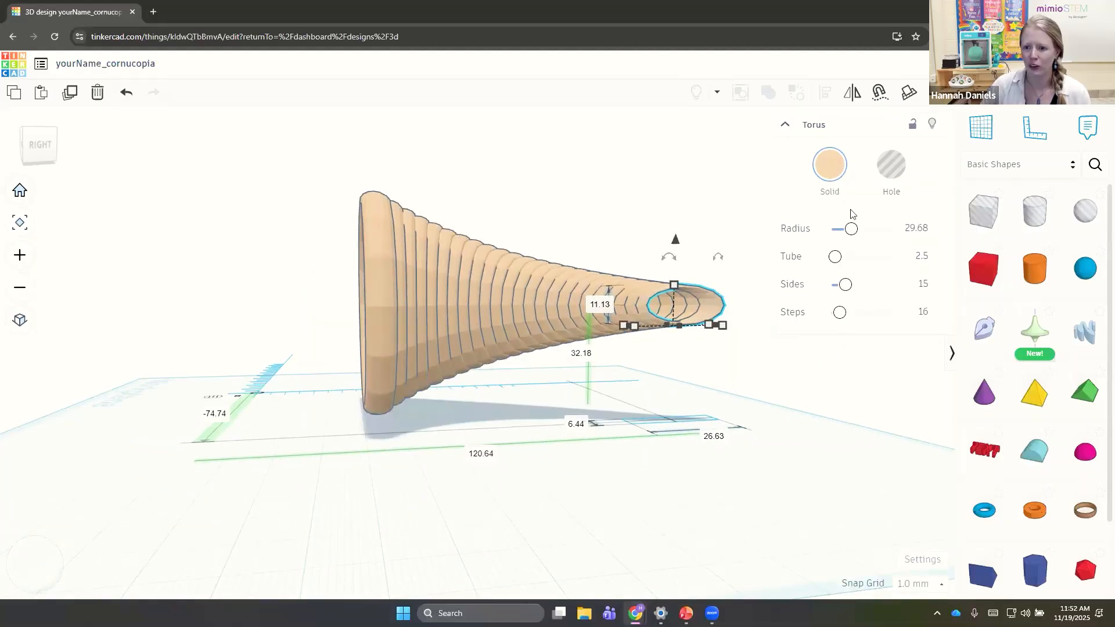
pyautogui.click(676, 203)
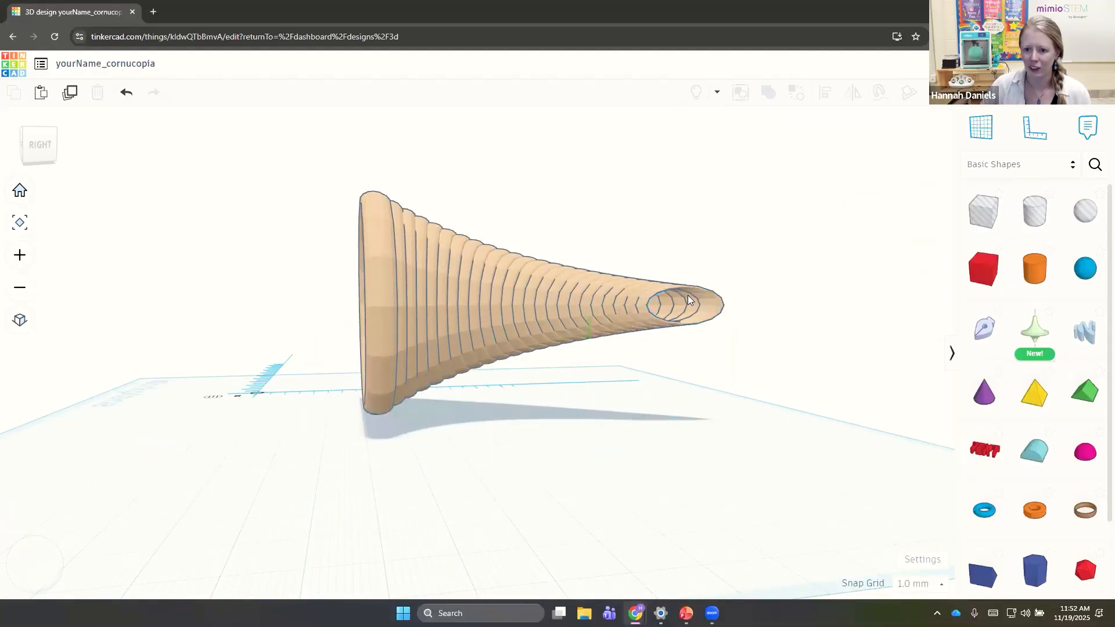
pyautogui.click(707, 301)
pyautogui.moveTo(853, 232); pyautogui.dragTo(858, 259)
pyautogui.click(835, 256)
pyautogui.moveTo(586, 317)
pyautogui.mouseDown(button='right')
pyautogui.moveTo(510, 325)
pyautogui.moveTo(556, 346)
pyautogui.moveTo(866, 314)
pyautogui.moveTo(993, 354)
pyautogui.moveTo(555, 309)
pyautogui.moveTo(588, 320)
pyautogui.mouseUp(button='right')
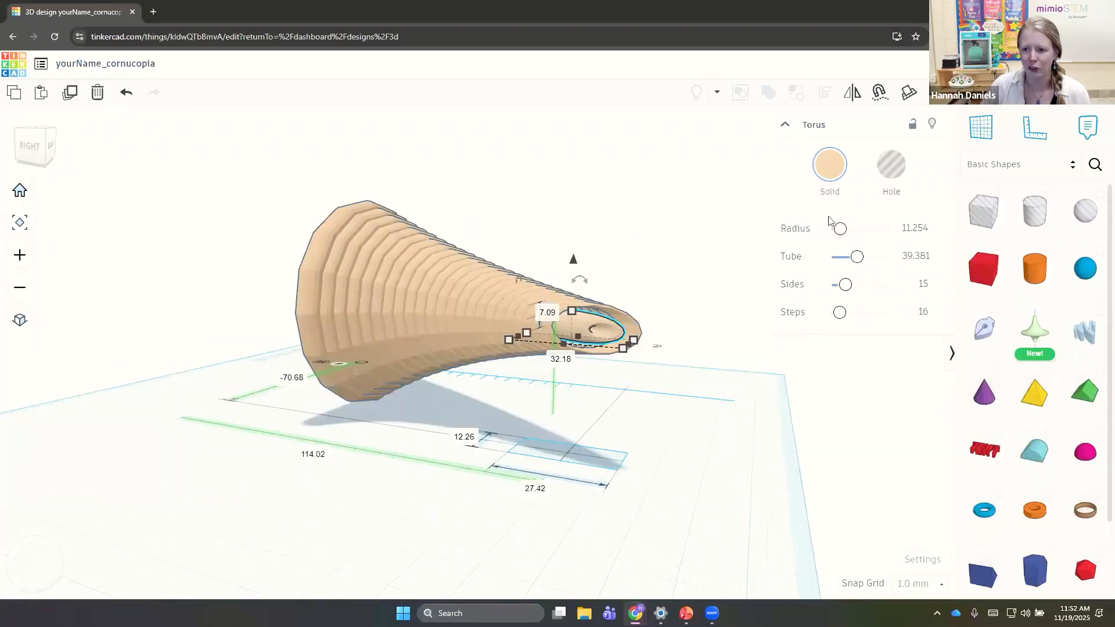
pyautogui.moveTo(840, 230); pyautogui.dragTo(847, 230)
pyautogui.moveTo(696, 285); pyautogui.dragTo(603, 370, button='right')
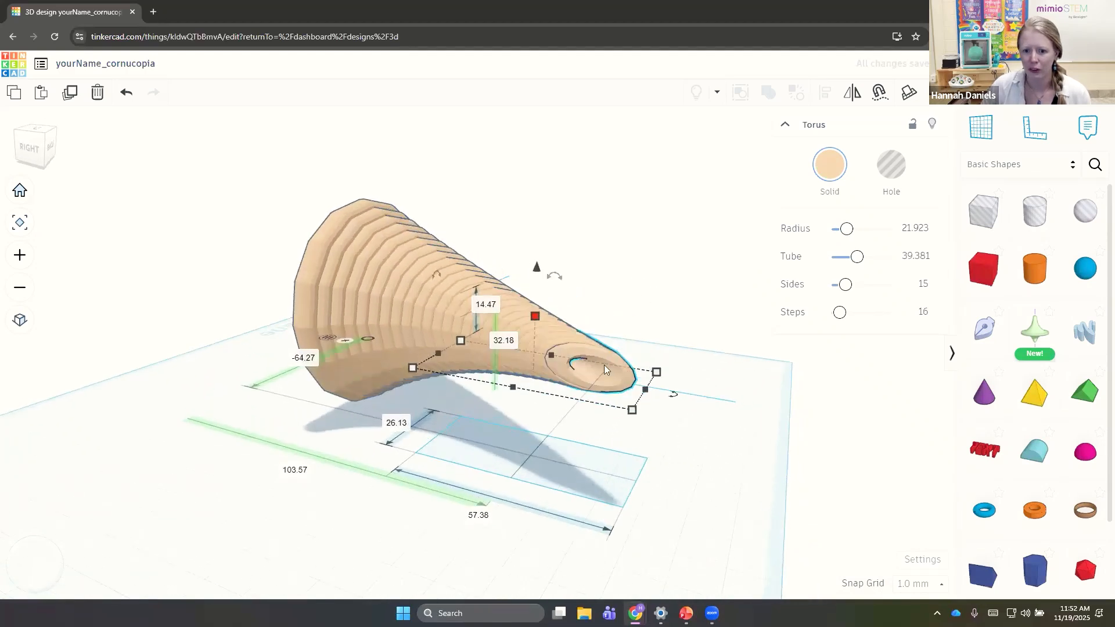
# Increase the tube thickness of the ring at the horn's tip to 44.231
pyautogui.click(857, 258)
pyautogui.moveTo(857, 261); pyautogui.dragTo(859, 258)
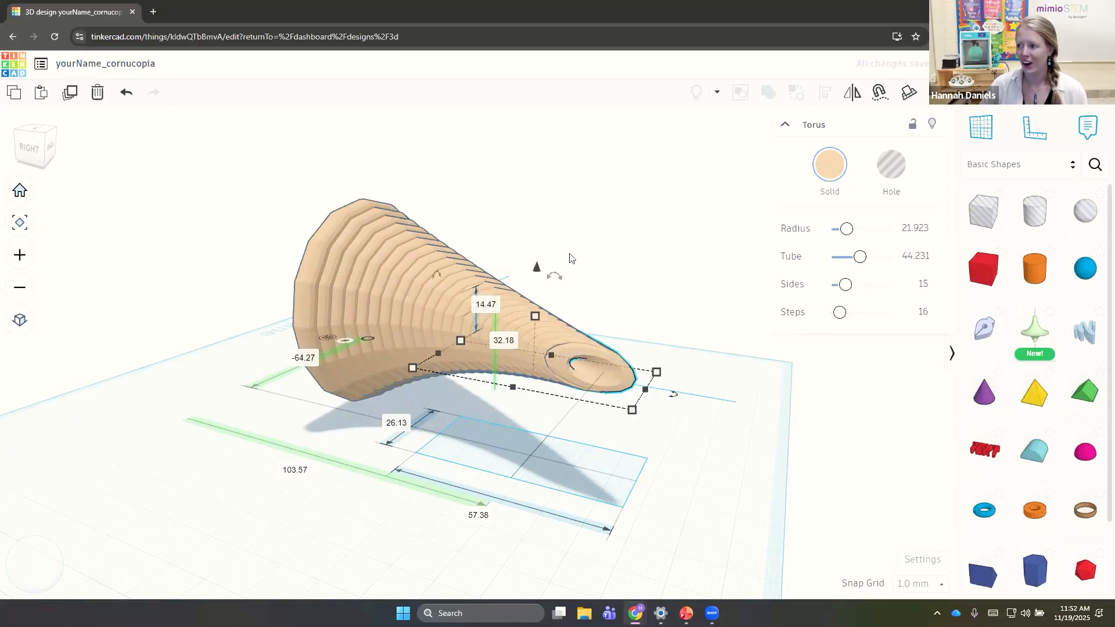
pyautogui.click(560, 298)
pyautogui.moveTo(561, 298); pyautogui.dragTo(879, 298, button='right')
pyautogui.moveTo(1062, 308); pyautogui.dragTo(975, 295, button='right')
pyautogui.click(529, 290)
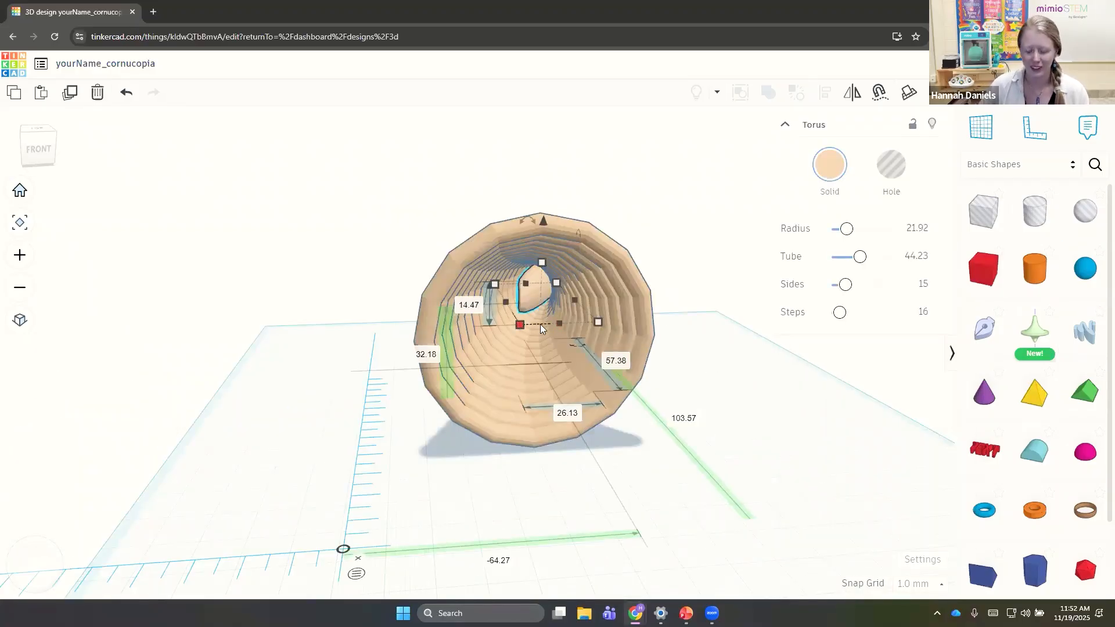
# Place a sphere beside the horn's open tip and color it the same tan as the rings
pyautogui.click(647, 269)
pyautogui.moveTo(604, 278); pyautogui.dragTo(625, 328, button='right')
pyautogui.scroll(3, 624, 328)
pyautogui.moveTo(1098, 268); pyautogui.dragTo(694, 396)
pyautogui.click(830, 165)
pyautogui.click(910, 267)
pyautogui.click(667, 211)
pyautogui.moveTo(740, 327); pyautogui.dragTo(724, 414, button='right')
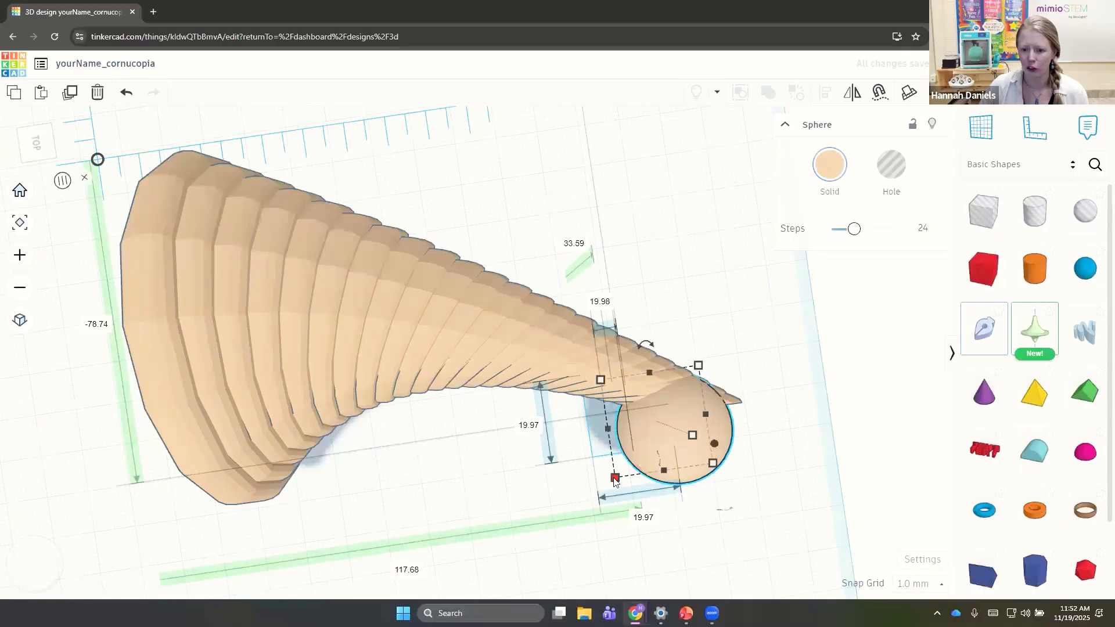
# Flatten the sphere to about 16.67 by 5.24 mm and 10.82 mm high, and position it over the tip's opening
pyautogui.moveTo(612, 472); pyautogui.dragTo(620, 406)
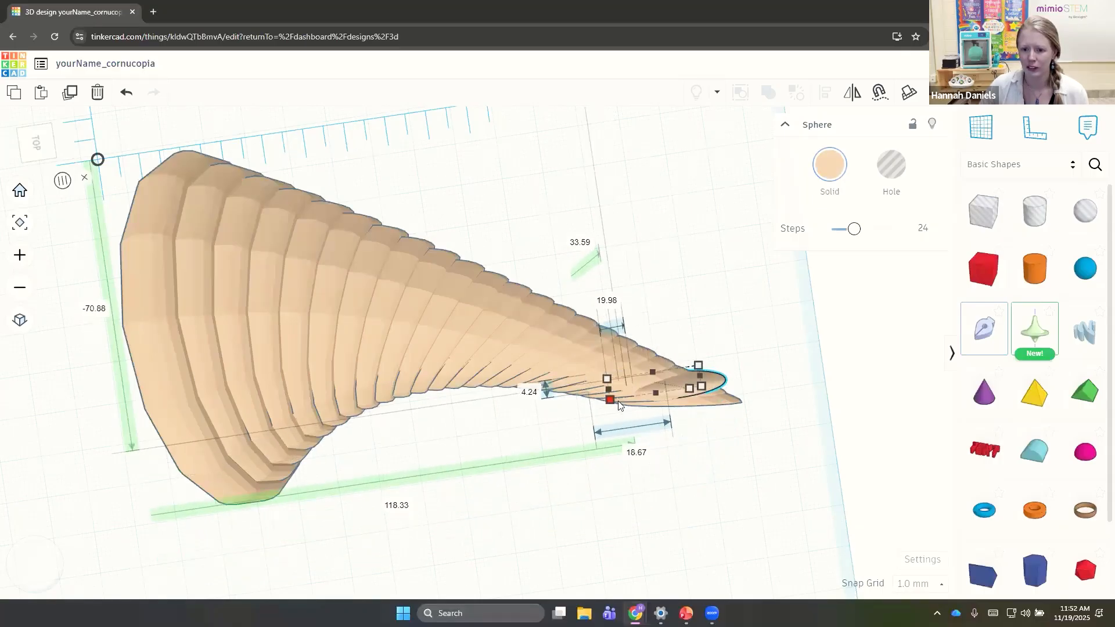
pyautogui.moveTo(688, 321)
pyautogui.mouseDown(button='right')
pyautogui.moveTo(700, 304)
pyautogui.moveTo(694, 316)
pyautogui.mouseUp(button='right')
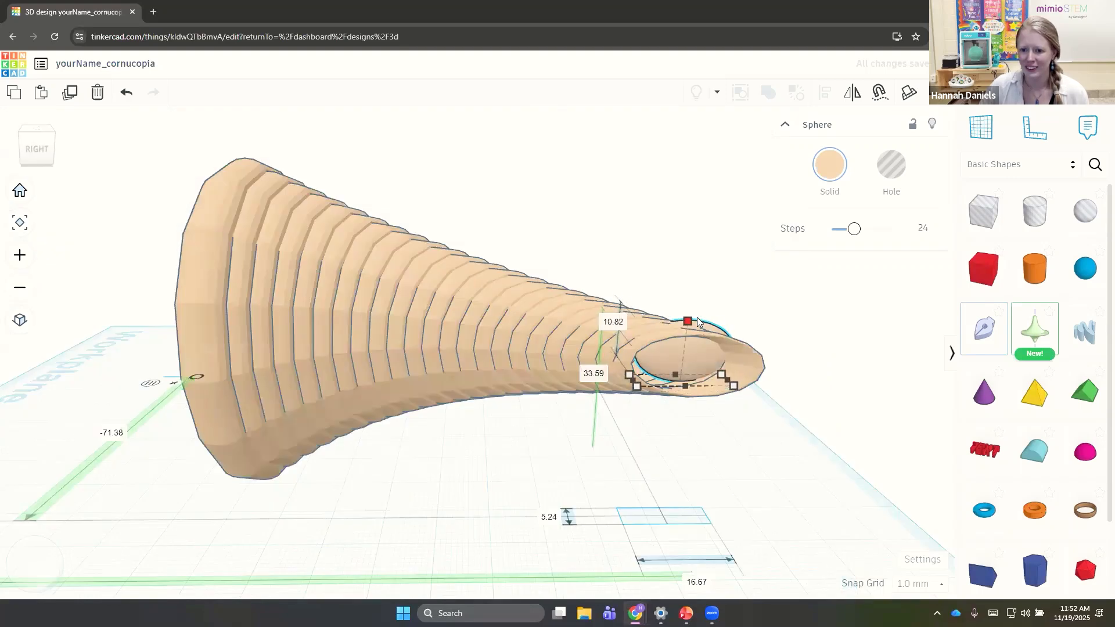
pyautogui.moveTo(696, 353); pyautogui.dragTo(693, 360)
pyautogui.moveTo(711, 351)
pyautogui.mouseDown(button='right')
pyautogui.moveTo(713, 341)
pyautogui.moveTo(729, 362)
pyautogui.mouseUp(button='right')
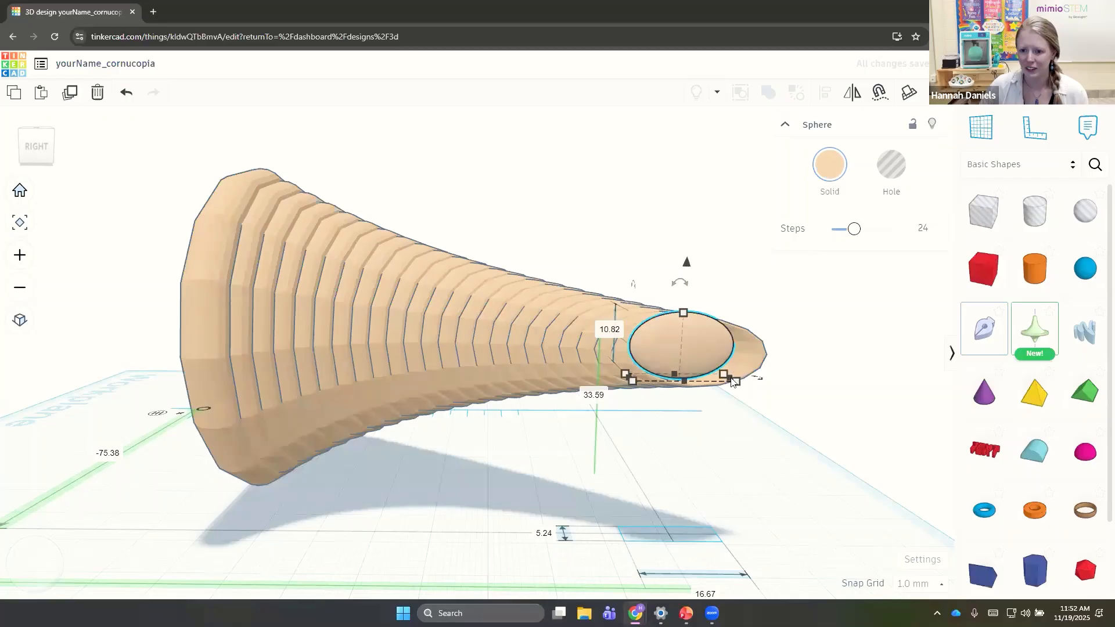
# Lengthen the flattened sphere to about 20.67 mm and lower it to about 32.41 mm so it covers the tip's opening
pyautogui.moveTo(732, 380); pyautogui.dragTo(760, 381)
pyautogui.moveTo(698, 261); pyautogui.dragTo(707, 268)
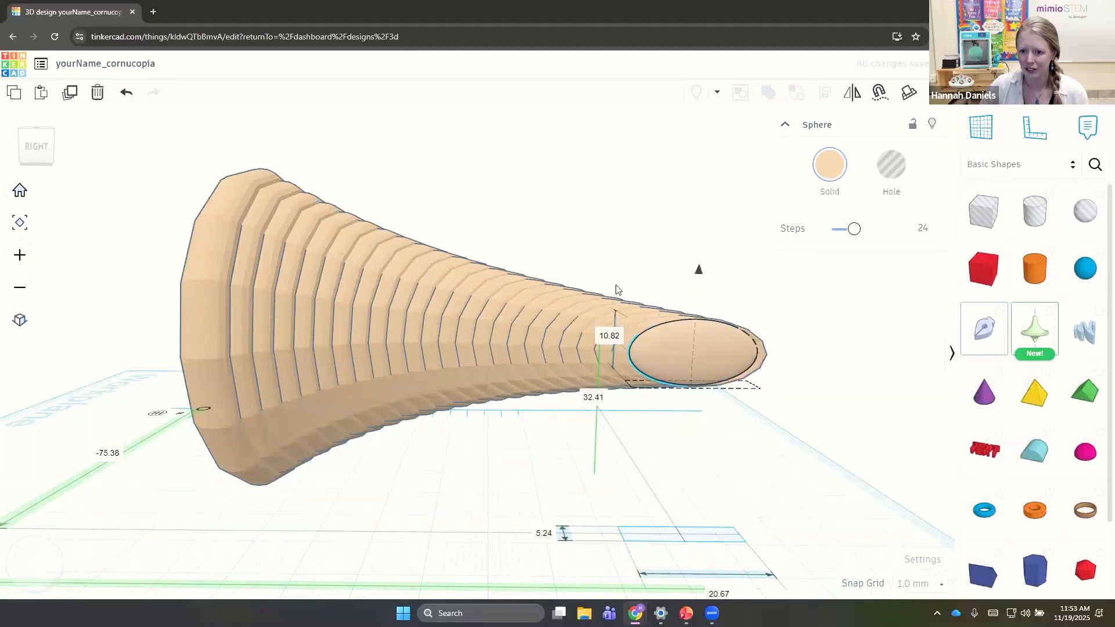
pyautogui.moveTo(659, 377); pyautogui.dragTo(726, 368, button='right')
pyautogui.moveTo(634, 287); pyautogui.dragTo(631, 288, button='right')
pyautogui.moveTo(632, 287); pyautogui.dragTo(630, 283)
pyautogui.click(706, 362)
pyautogui.scroll(-3, 682, 412)
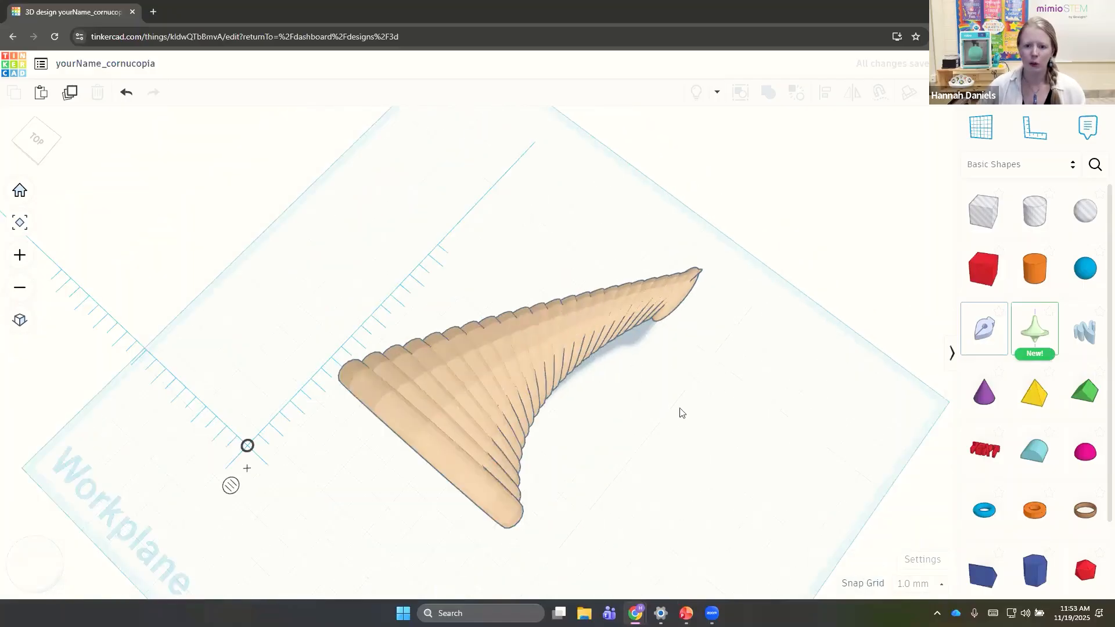
# Select all the rings and the tip sphere and combine them into one Union group
pyautogui.moveTo(672, 394); pyautogui.dragTo(598, 254, button='right')
pyautogui.moveTo(343, 179); pyautogui.dragTo(754, 446)
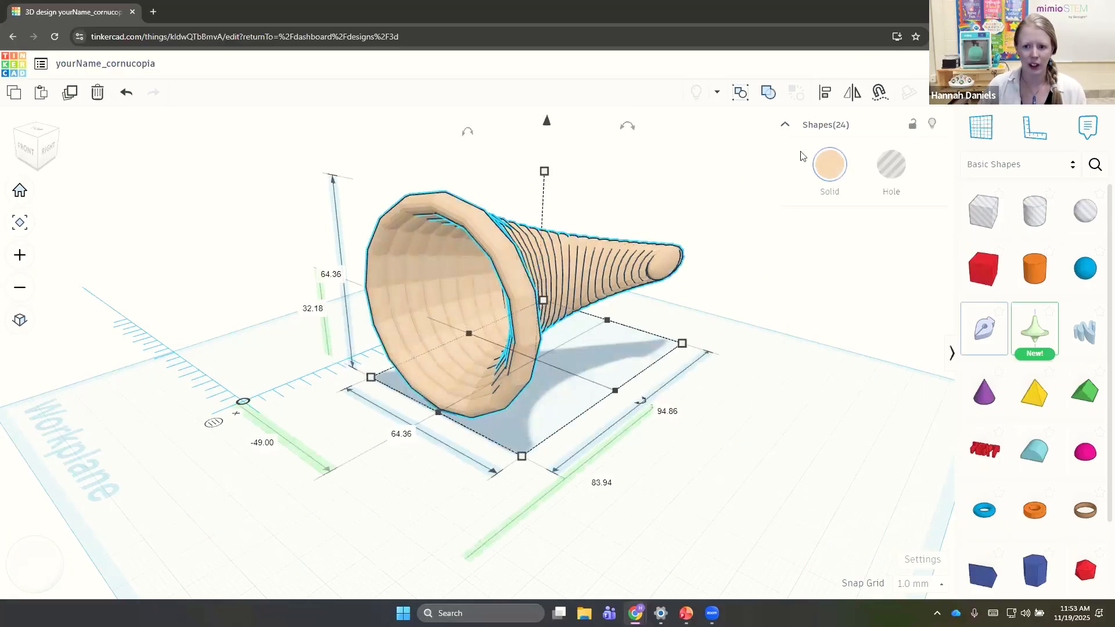
pyautogui.click(772, 98)
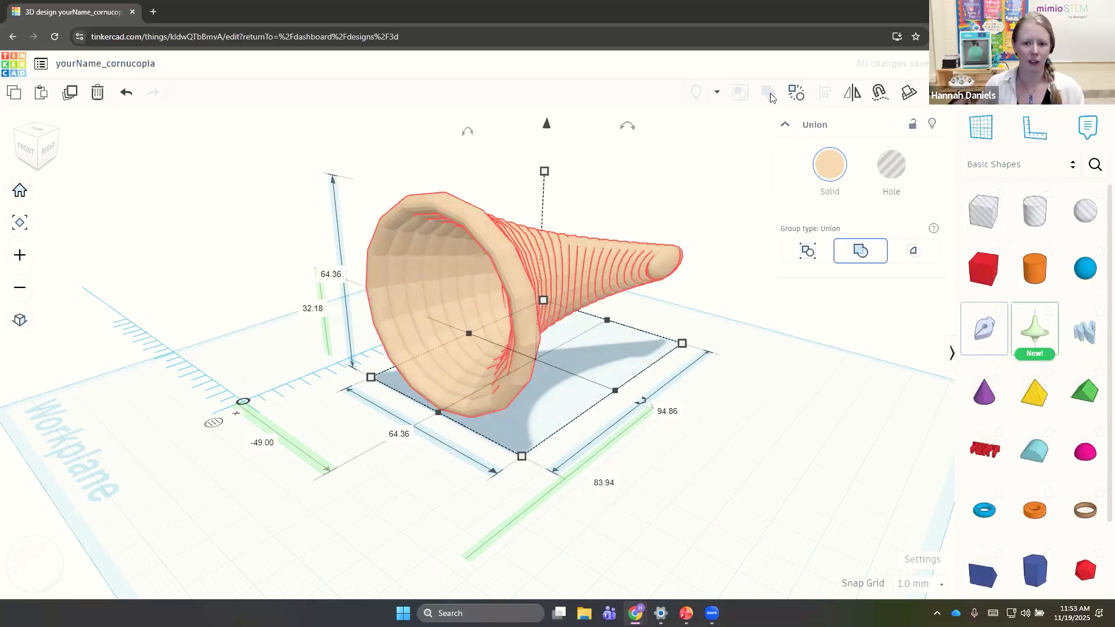
# Raise the grouped horn, tilt it by about -35° around its length, and drop it onto the workplane
pyautogui.moveTo(498, 189)
pyautogui.mouseDown(button='right')
pyautogui.moveTo(543, 207)
pyautogui.moveTo(518, 209)
pyautogui.moveTo(508, 168)
pyautogui.moveTo(518, 181)
pyautogui.mouseUp(button='right')
pyautogui.moveTo(519, 181); pyautogui.dragTo(585, 66)
pyautogui.moveTo(515, 302); pyautogui.dragTo(612, 219, button='right')
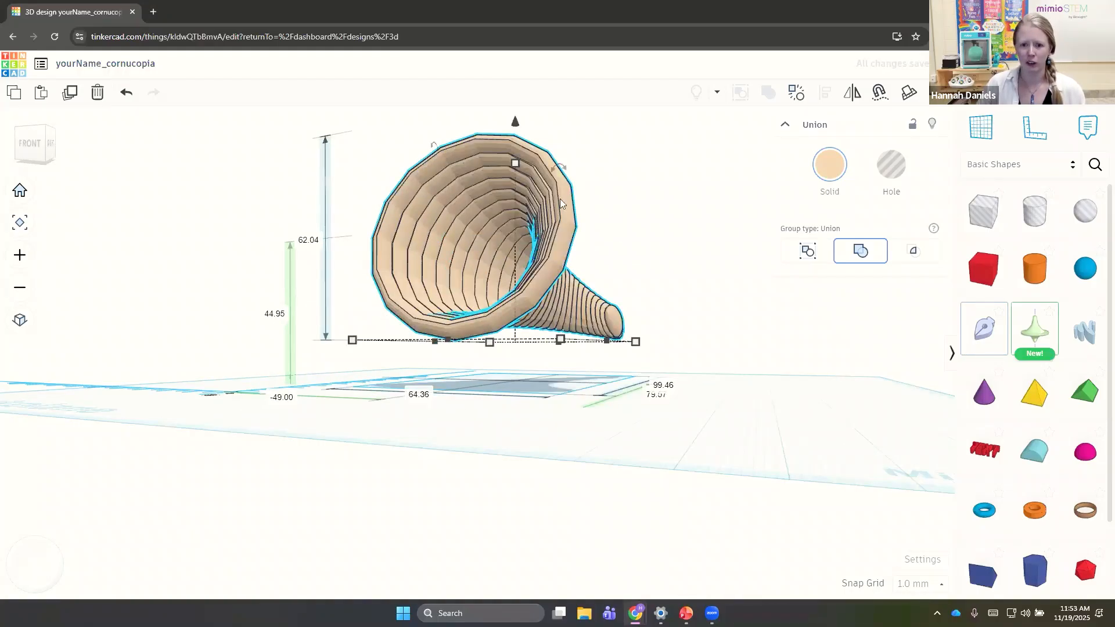
pyautogui.moveTo(556, 165); pyautogui.dragTo(462, 135)
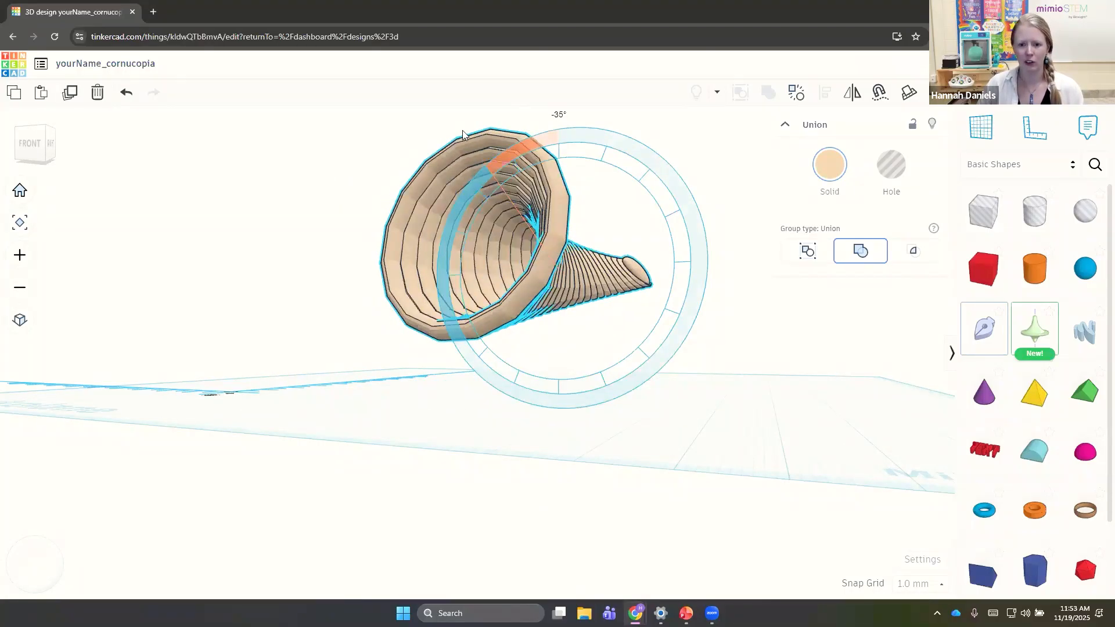
pyautogui.moveTo(682, 294); pyautogui.dragTo(515, 346, button='right')
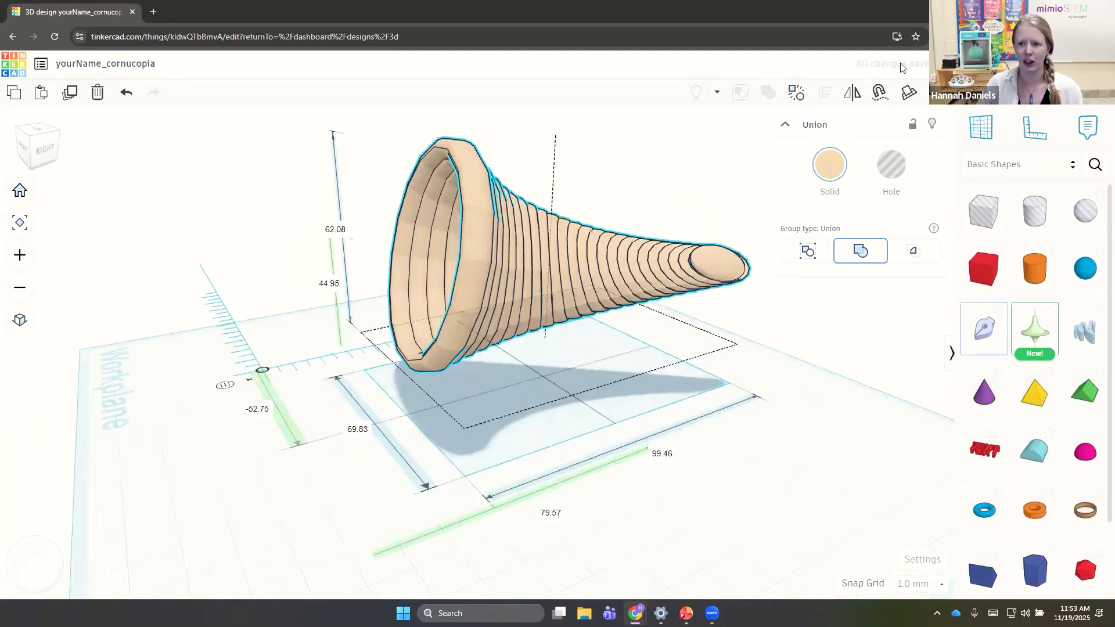
pyautogui.press('d')
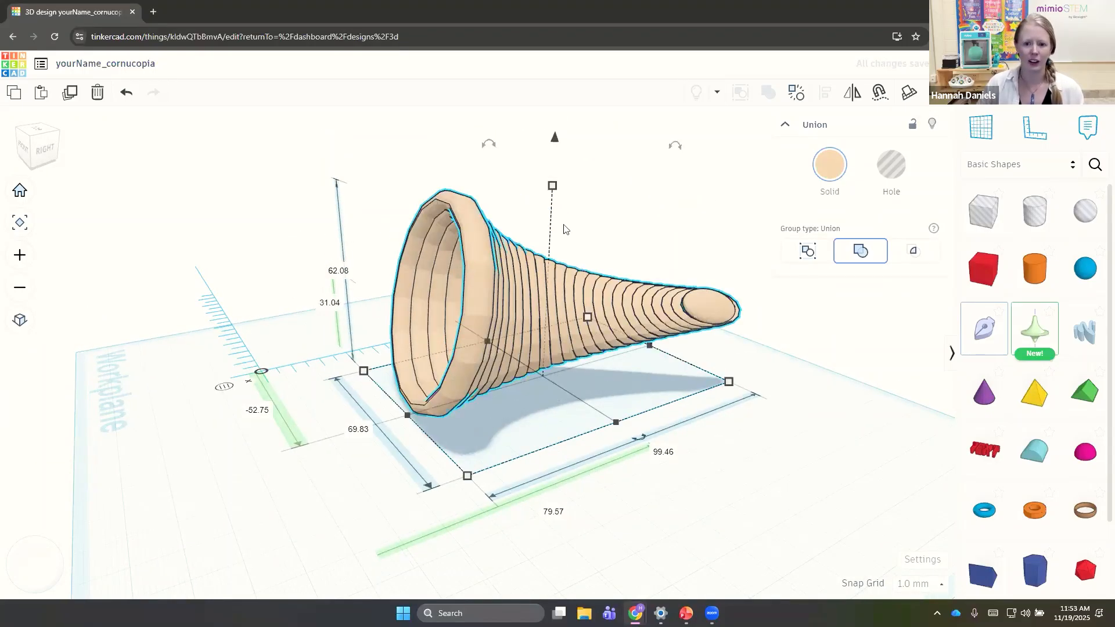
# Lift the horn above the workplane and drop it back onto the surface
pyautogui.click(740, 268)
pyautogui.moveTo(646, 251); pyautogui.dragTo(573, 285, button='right')
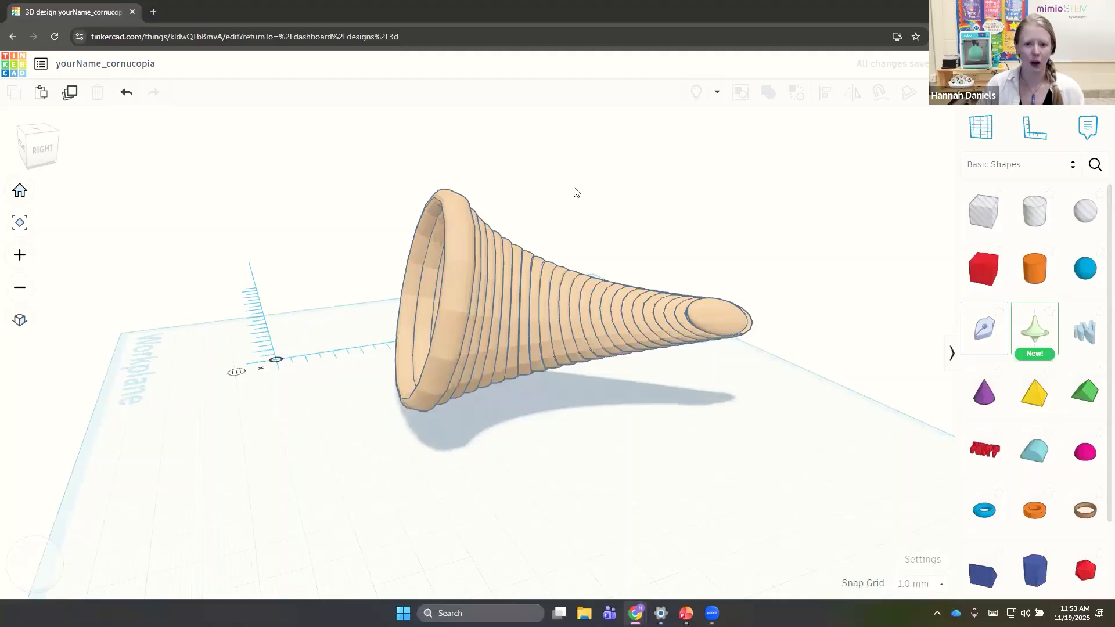
pyautogui.click(572, 284)
pyautogui.moveTo(536, 159); pyautogui.dragTo(571, 72)
pyautogui.press('d')
pyautogui.click(357, 326)
# Search the community shapes for "pumpkin" and place the plain orange pumpkin in front of the horn's mouth
pyautogui.moveTo(517, 360); pyautogui.dragTo(657, 357, button='right')
pyautogui.moveTo(657, 354); pyautogui.dragTo(691, 227, button='middle')
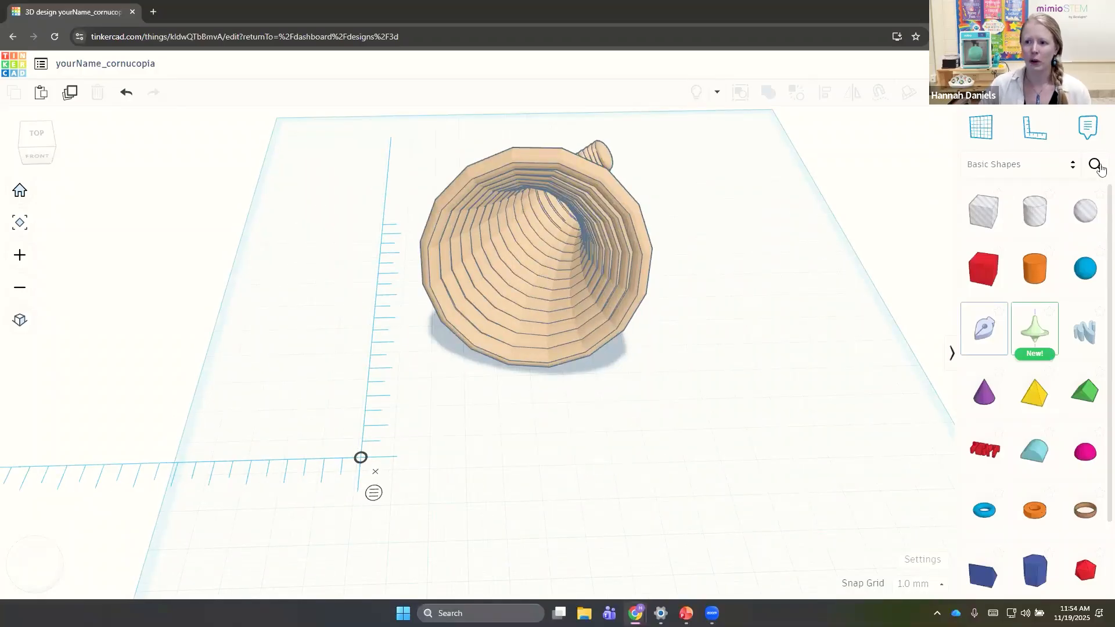
pyautogui.click(1094, 165)
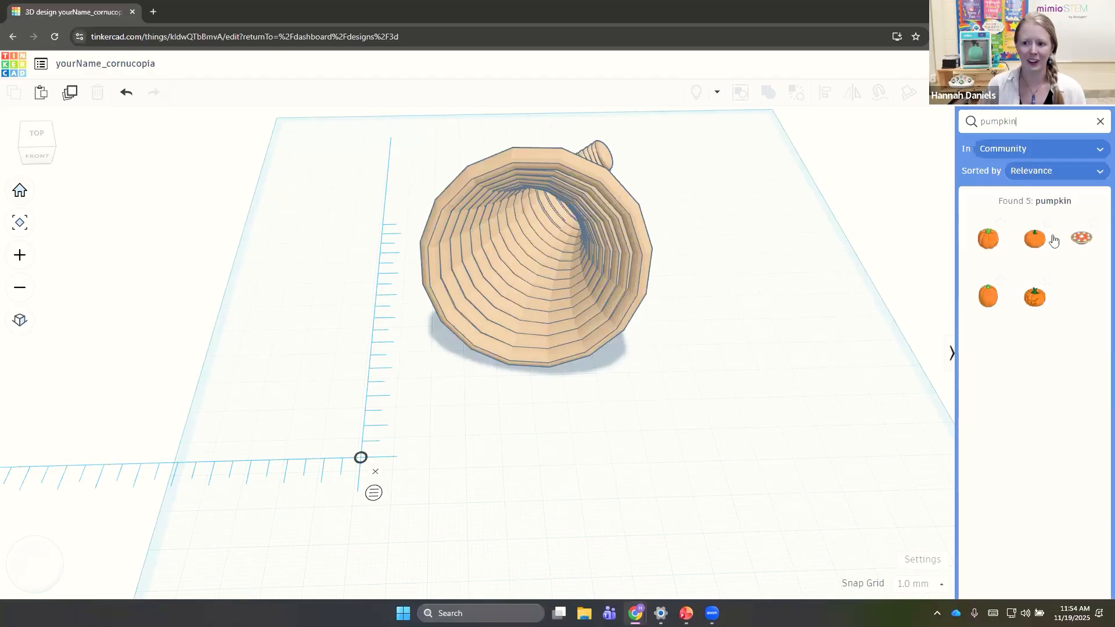
pyautogui.click(1036, 243)
pyautogui.click(605, 429)
# Shrink the pumpkin proportionally to about 32.75 mm wide, set it raised inside the horn's mouth, and close the shape search
pyautogui.keyDown('shift'); pyautogui.moveTo(793, 568); pyautogui.dragTo(555, 410); pyautogui.keyUp('shift')
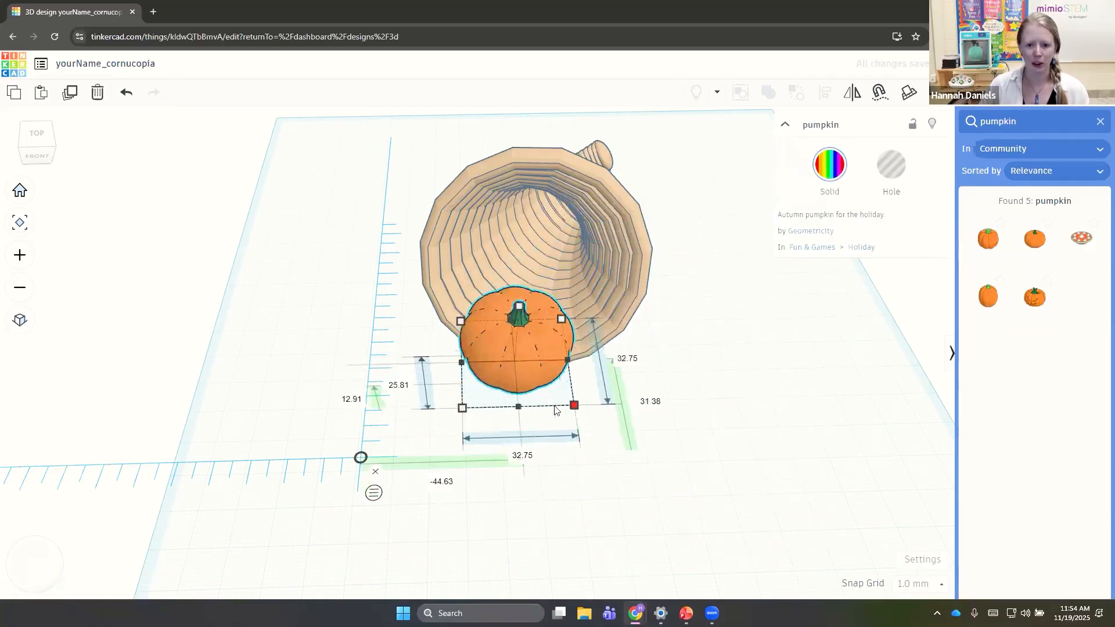
pyautogui.click(556, 410)
pyautogui.moveTo(526, 317); pyautogui.dragTo(527, 301)
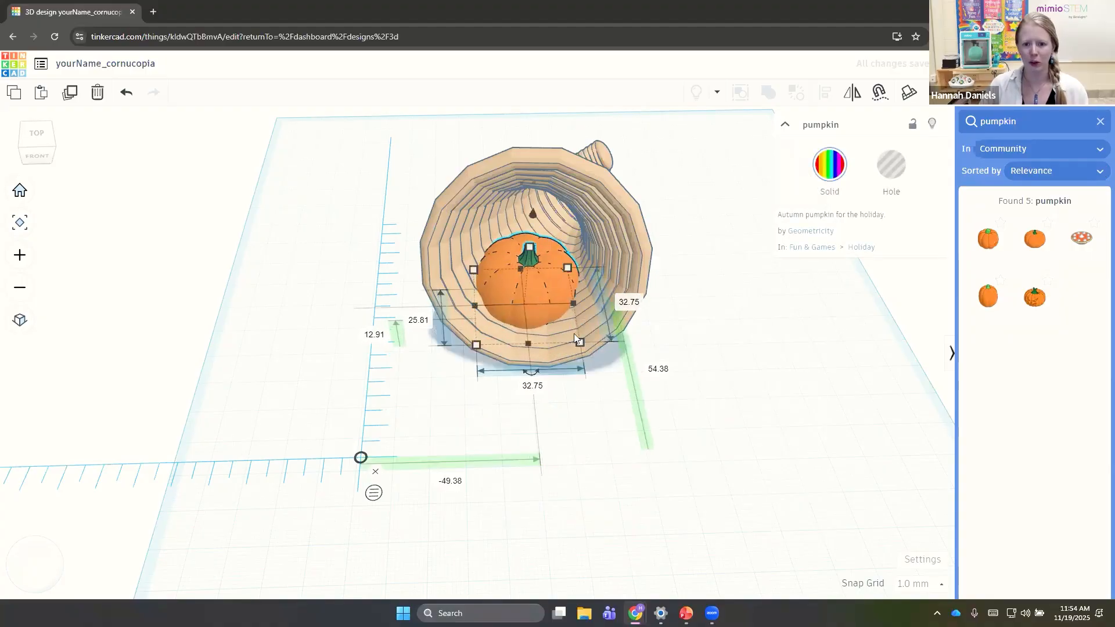
pyautogui.moveTo(516, 303); pyautogui.dragTo(527, 222, button='right')
pyautogui.moveTo(529, 201); pyautogui.dragTo(533, 187)
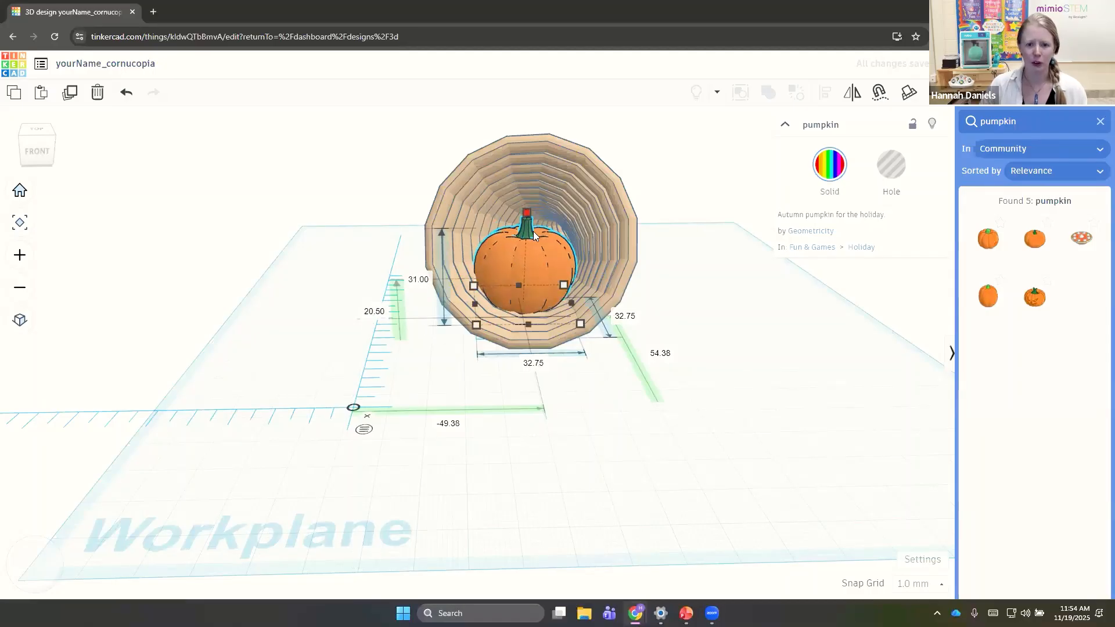
pyautogui.click(652, 371)
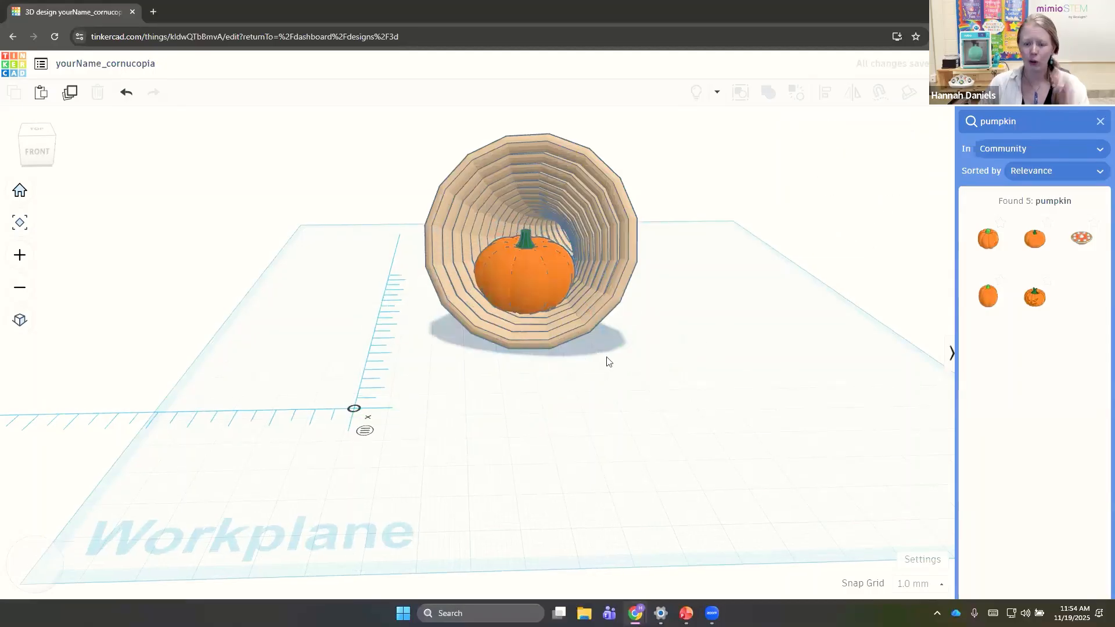
pyautogui.moveTo(608, 361); pyautogui.dragTo(1006, 199, button='right')
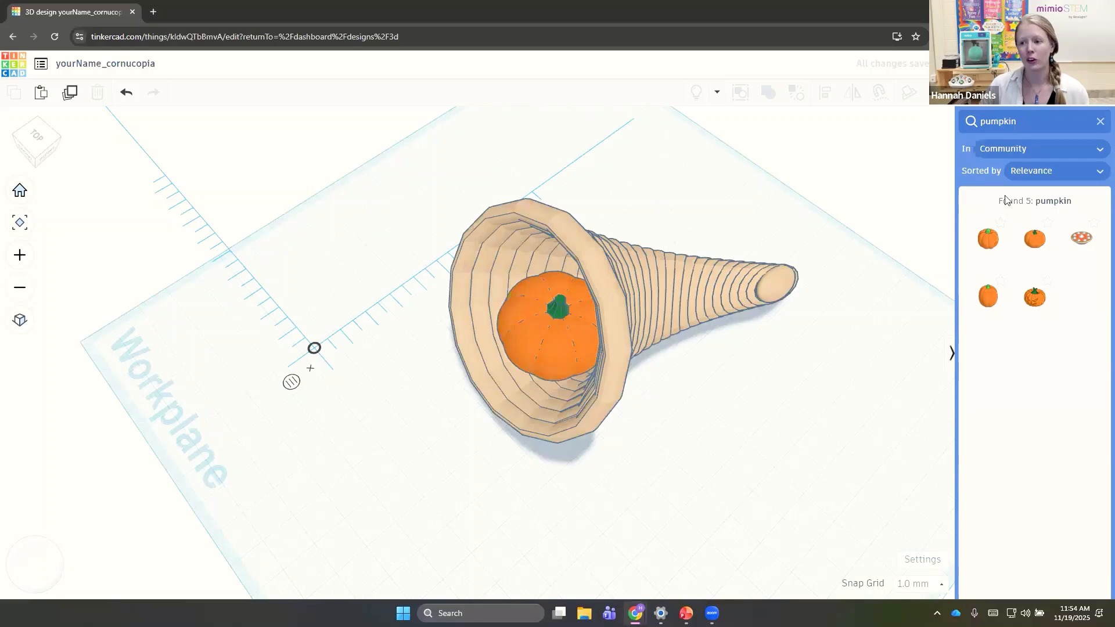
pyautogui.click(1100, 123)
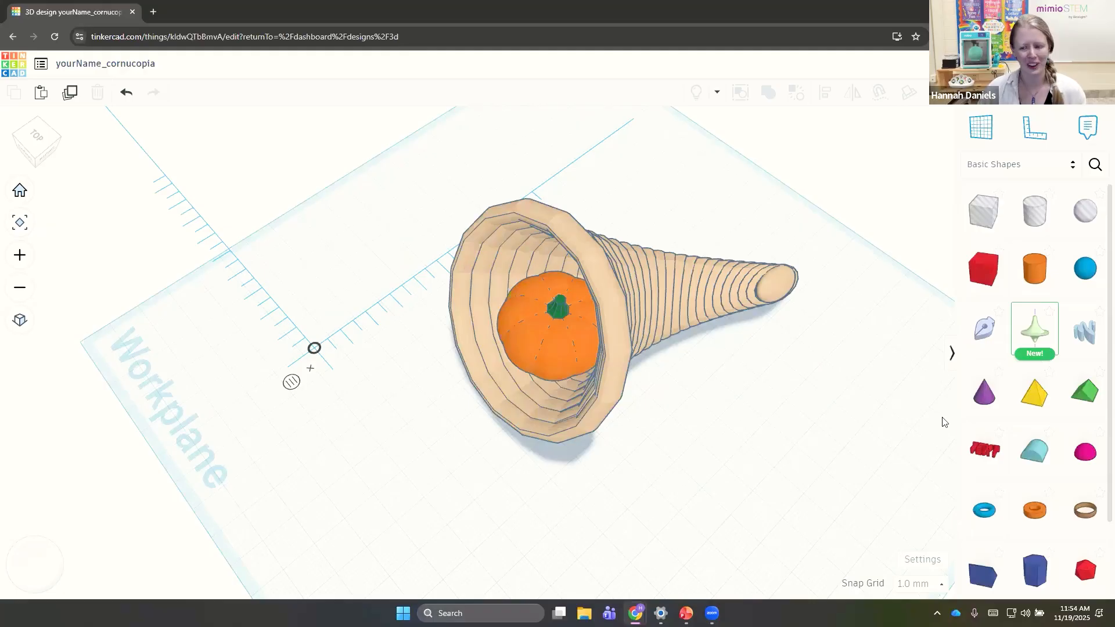
pyautogui.moveTo(772, 423); pyautogui.dragTo(705, 427, button='middle')
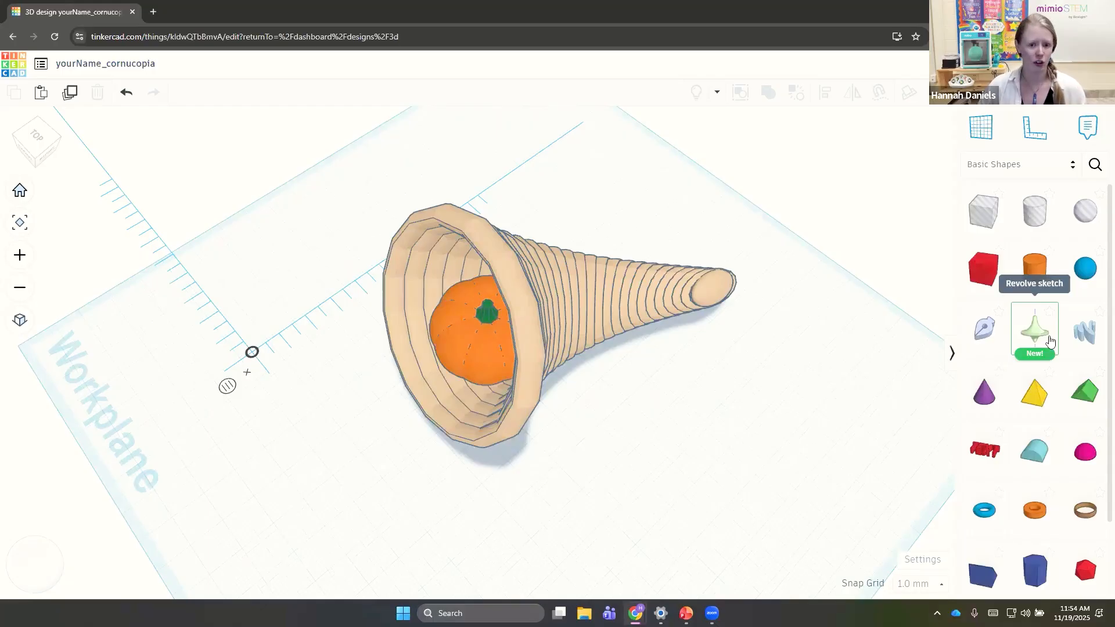
# Draw a 3-shaped freehand Scribble stroke, finish it as a solid shape, and delete that shape
pyautogui.moveTo(1086, 332); pyautogui.dragTo(713, 380)
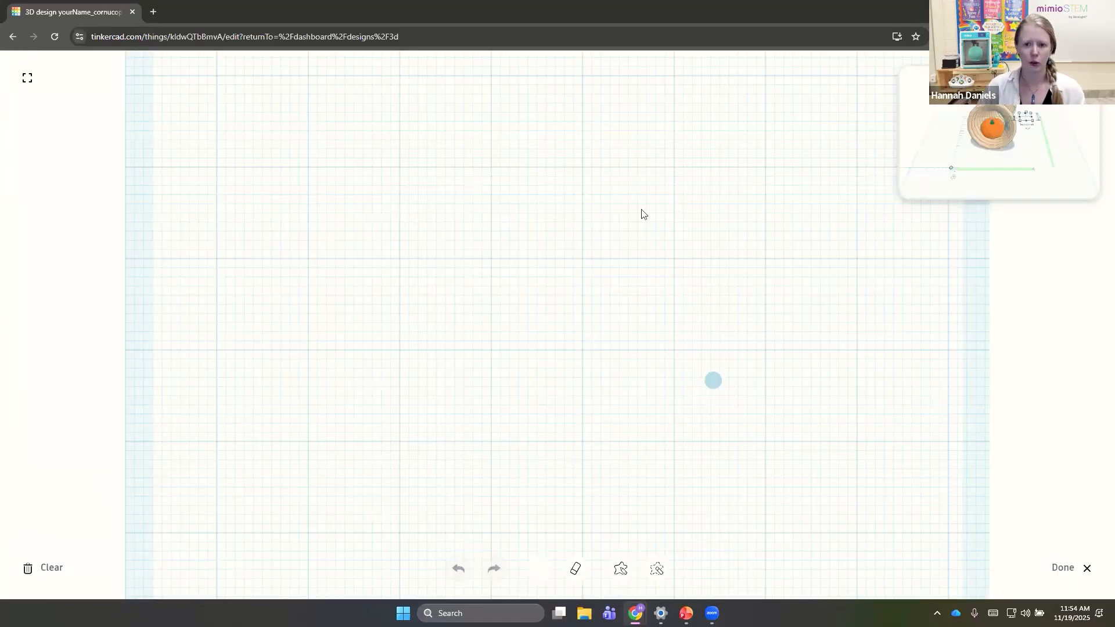
pyautogui.moveTo(646, 164)
pyautogui.mouseDown()
pyautogui.moveTo(614, 254)
pyautogui.moveTo(672, 373)
pyautogui.moveTo(582, 445)
pyautogui.mouseUp()
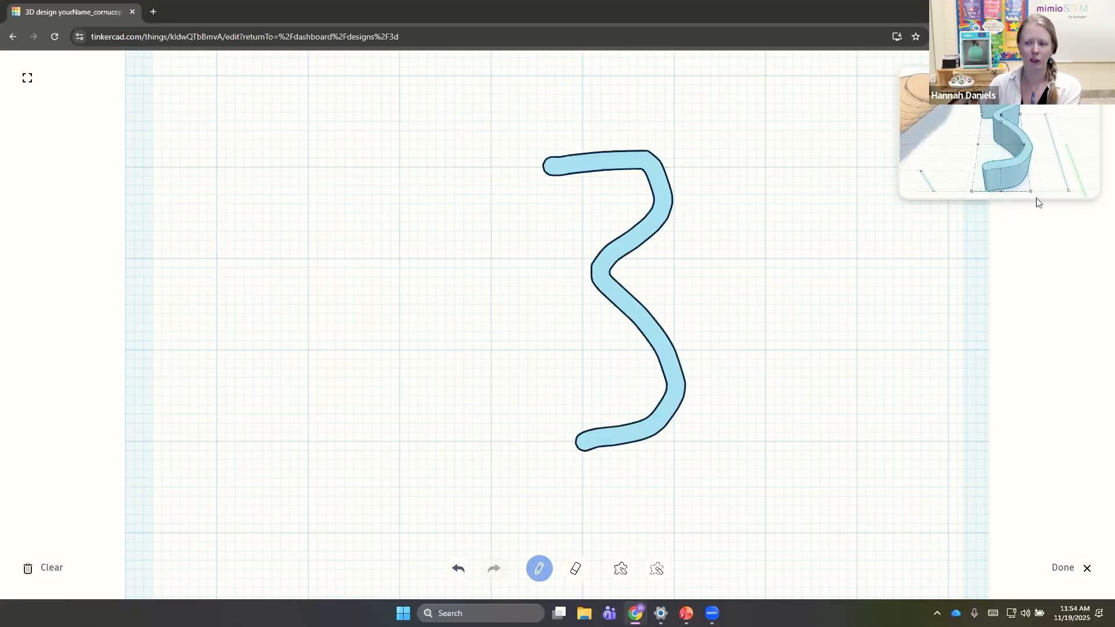
pyautogui.click(1080, 569)
pyautogui.press('Delete')
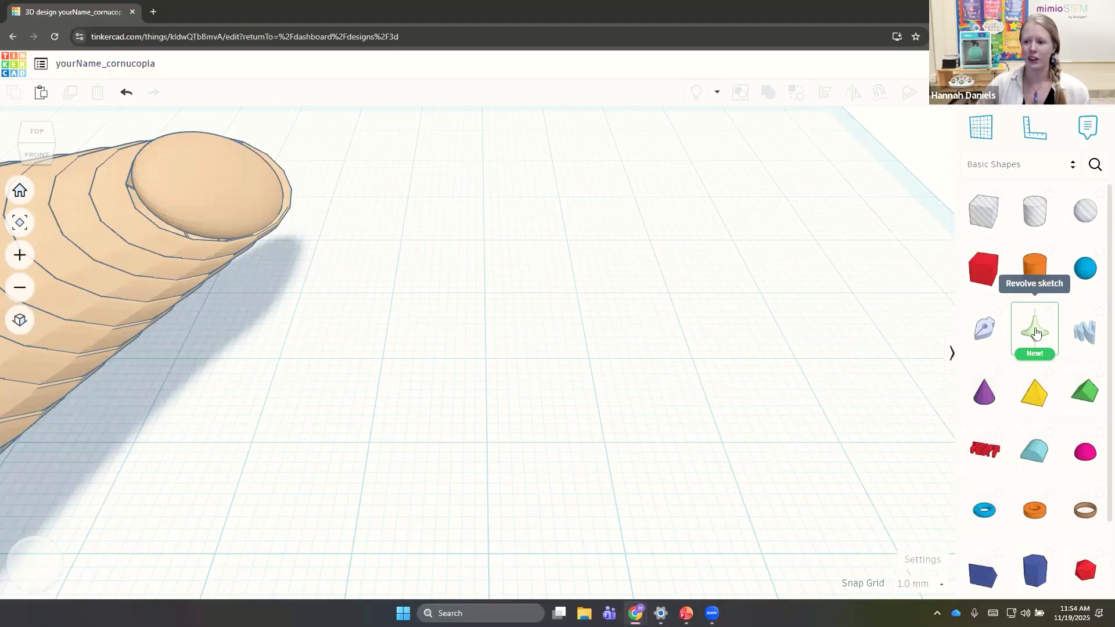
# Start a revolve sketch and draw a rounded upper curve from the axis, spanning about 8.60 mm
pyautogui.moveTo(977, 329)
pyautogui.mouseDown()
pyautogui.moveTo(512, 340)
pyautogui.moveTo(522, 357)
pyautogui.mouseUp()
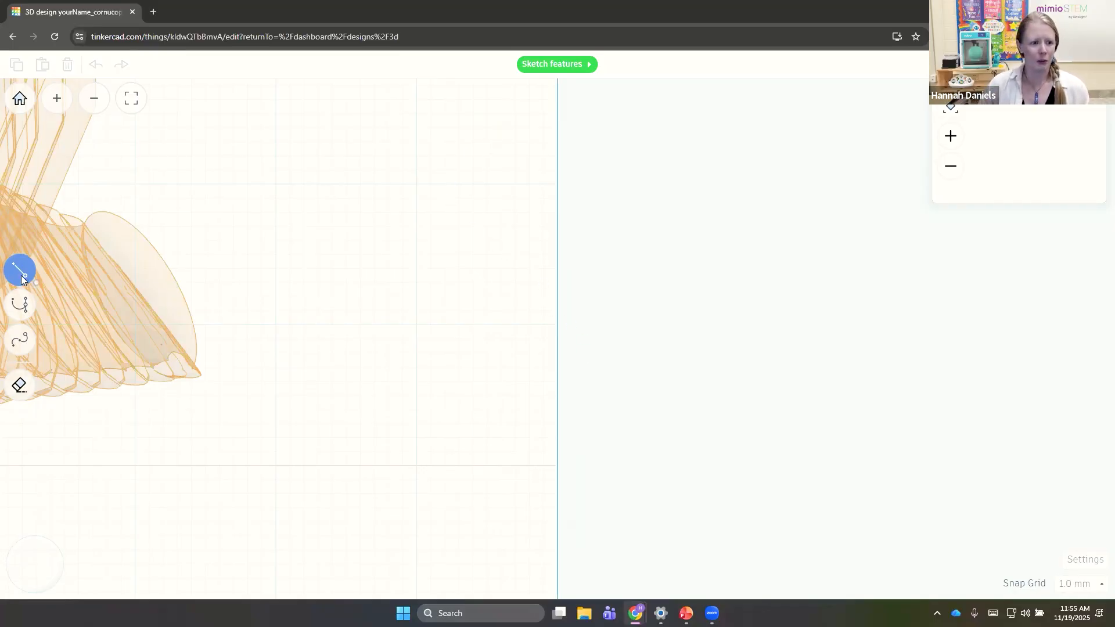
pyautogui.click(20, 304)
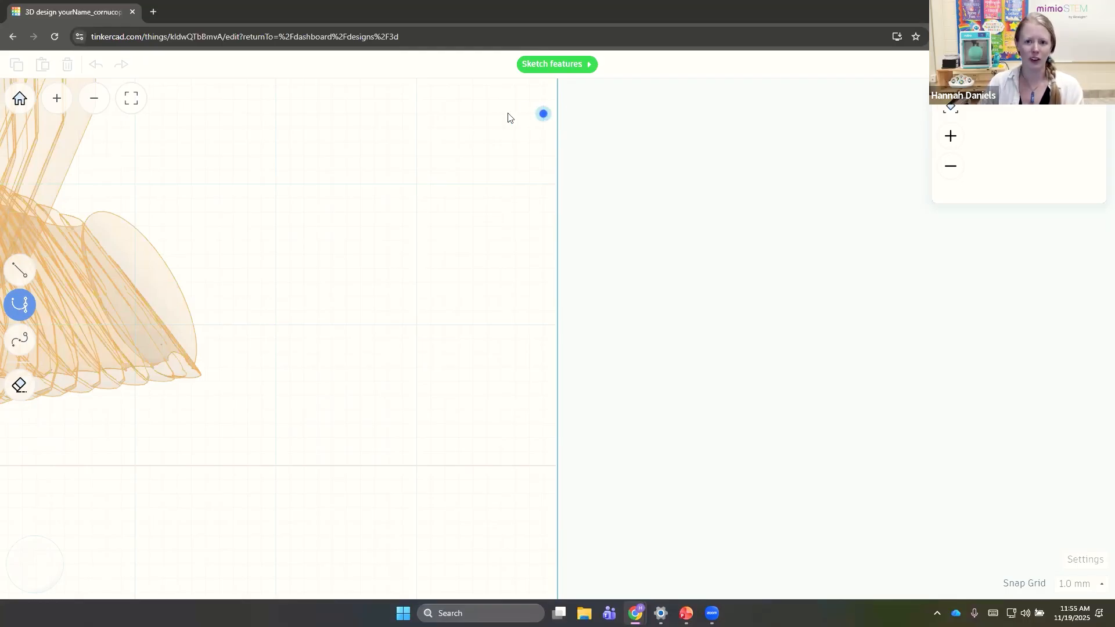
pyautogui.click(556, 113)
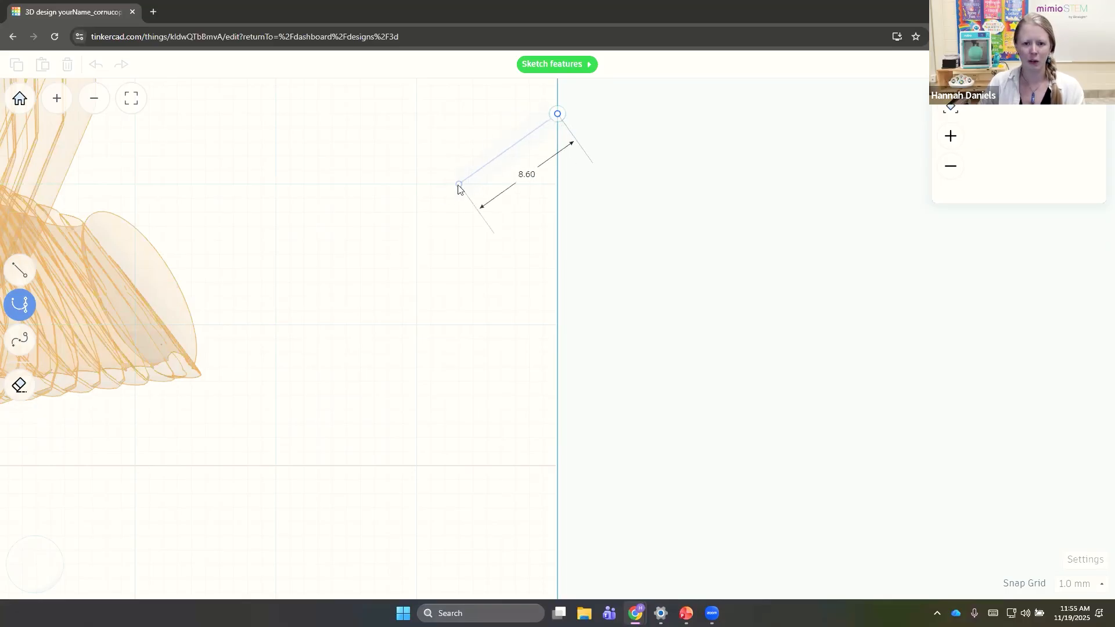
pyautogui.moveTo(456, 194); pyautogui.dragTo(448, 275)
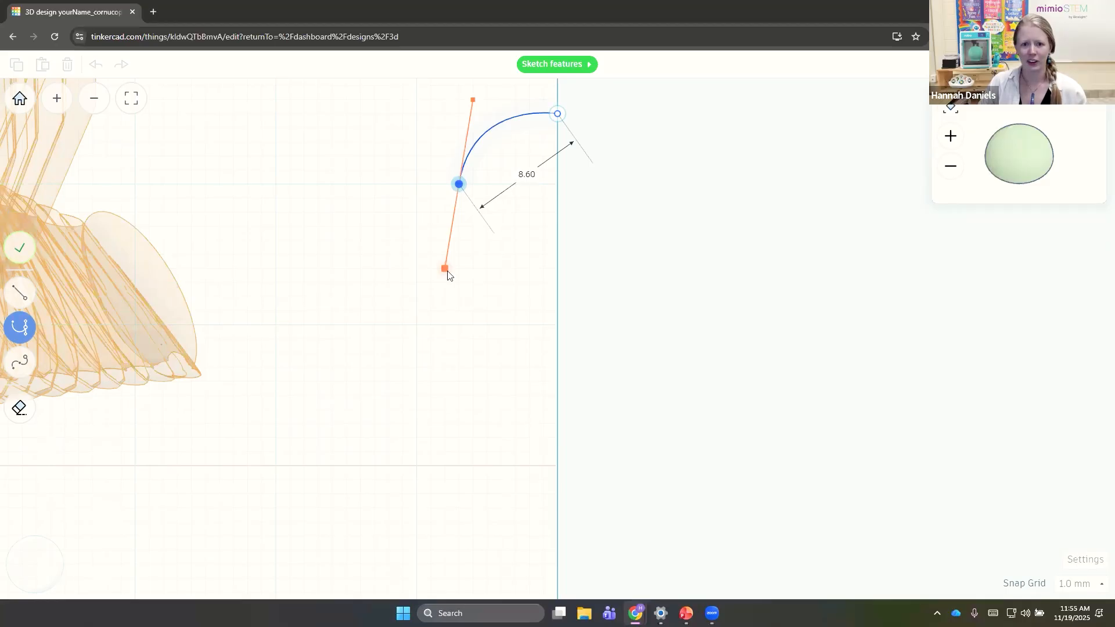
pyautogui.moveTo(447, 273)
pyautogui.mouseDown()
pyautogui.moveTo(458, 182)
pyautogui.moveTo(447, 281)
pyautogui.mouseUp()
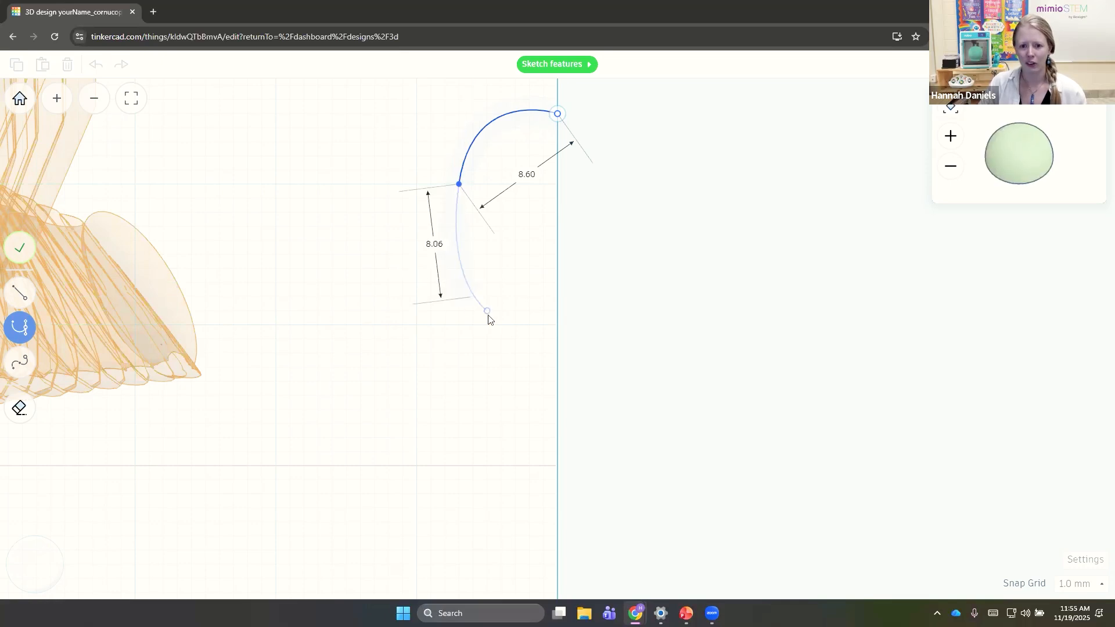
# Continue the curve through a narrow waist and wide lower bulge back to the axis, finishing a gourd profile about 31.35 mm high
pyautogui.click(473, 269)
pyautogui.moveTo(477, 287); pyautogui.dragTo(468, 334)
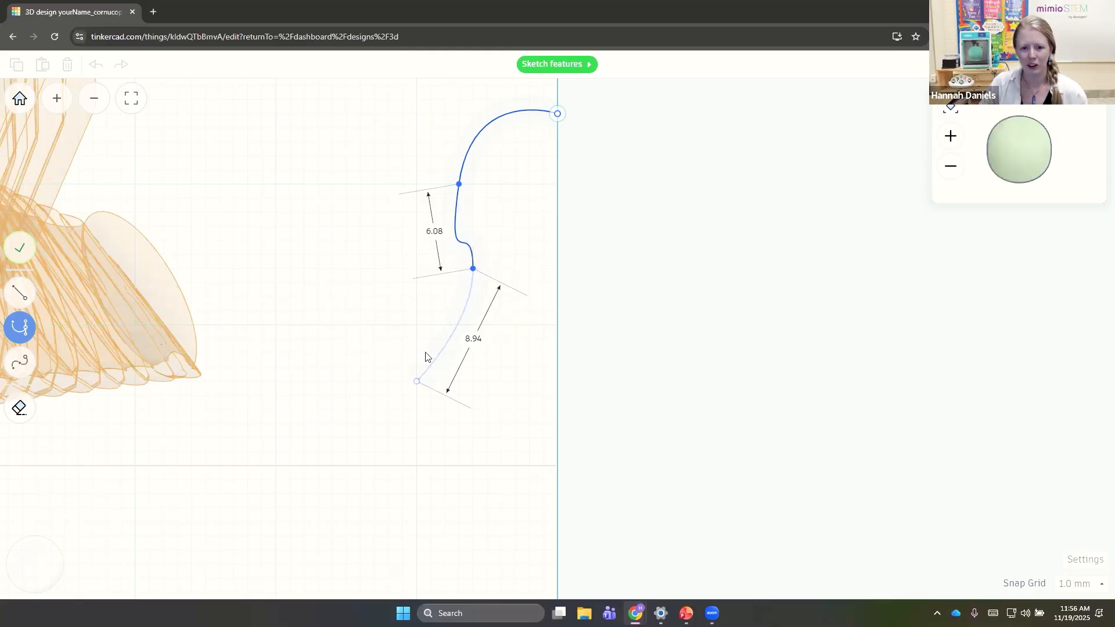
pyautogui.moveTo(403, 416); pyautogui.dragTo(395, 454)
pyautogui.moveTo(556, 552); pyautogui.dragTo(658, 543)
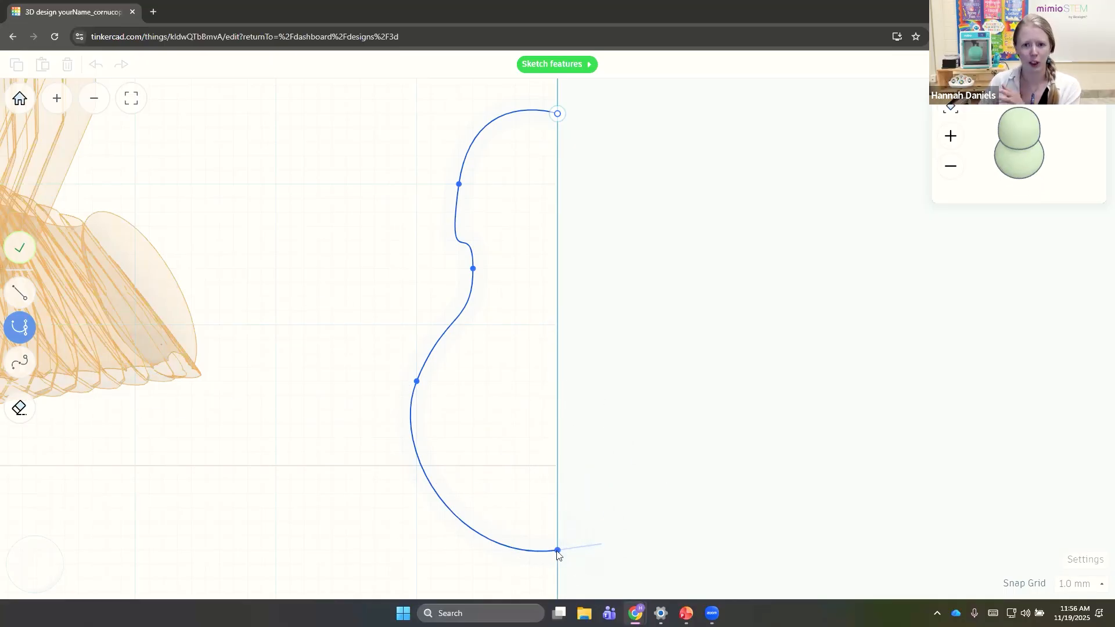
pyautogui.click(17, 252)
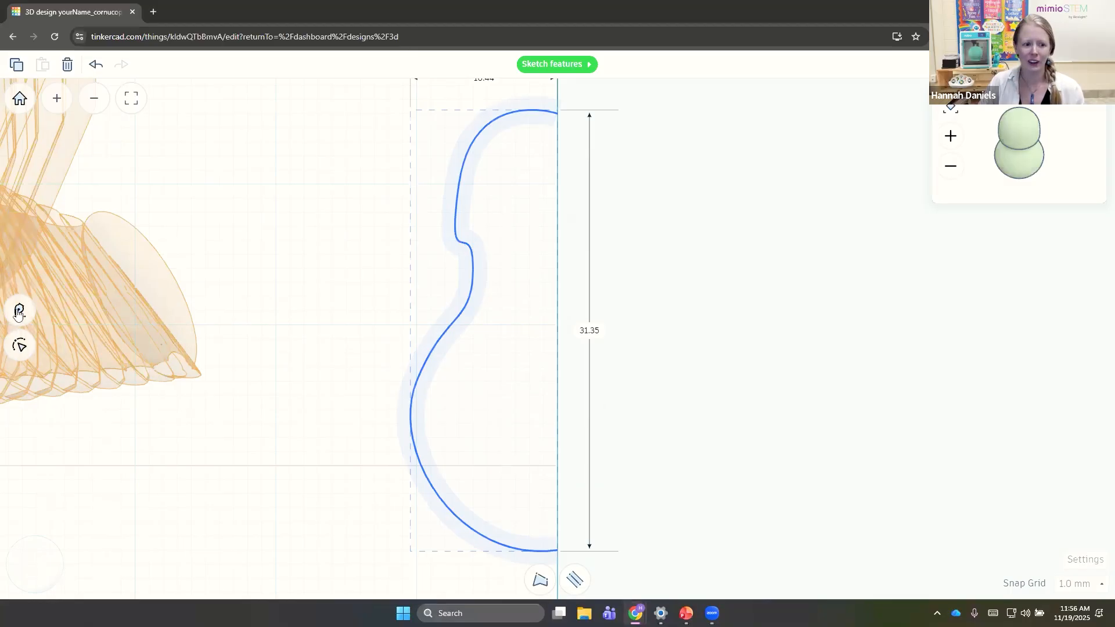
# Reshape the gourd profile by smoothing its waist notch and raising the upper side point about 2 mm, and finish the revolve
pyautogui.click(19, 259)
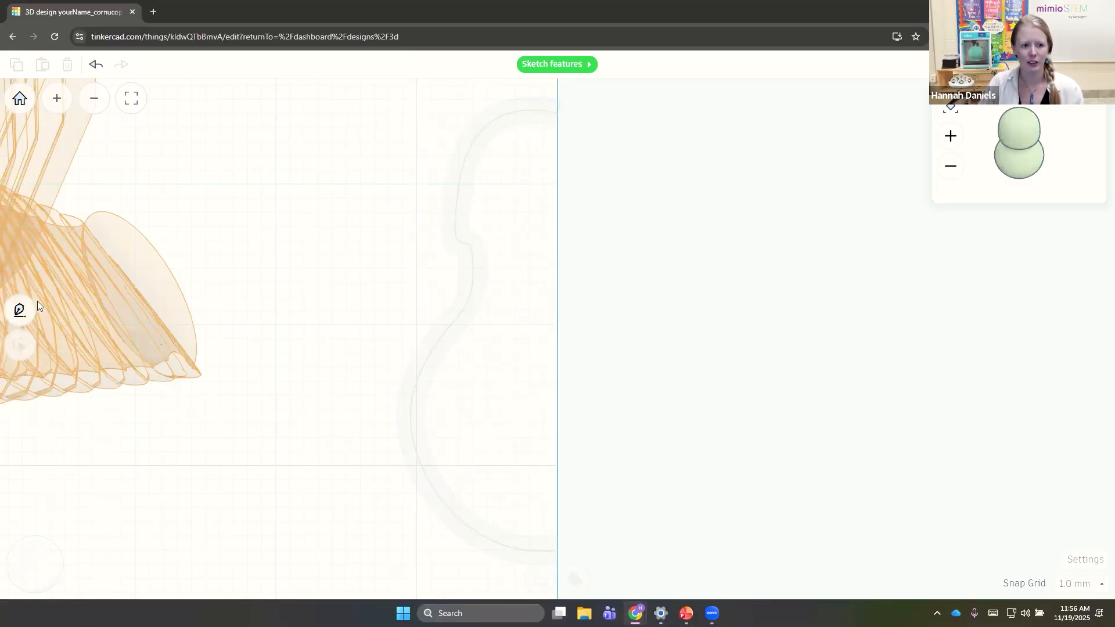
pyautogui.click(544, 110)
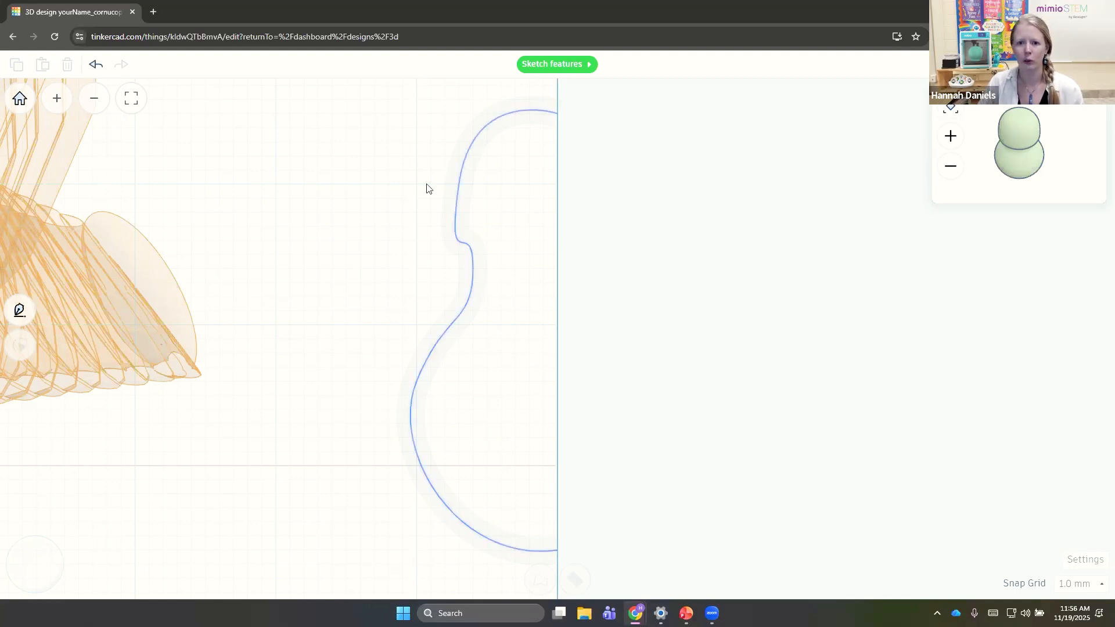
pyautogui.click(18, 346)
pyautogui.moveTo(441, 276); pyautogui.dragTo(456, 218)
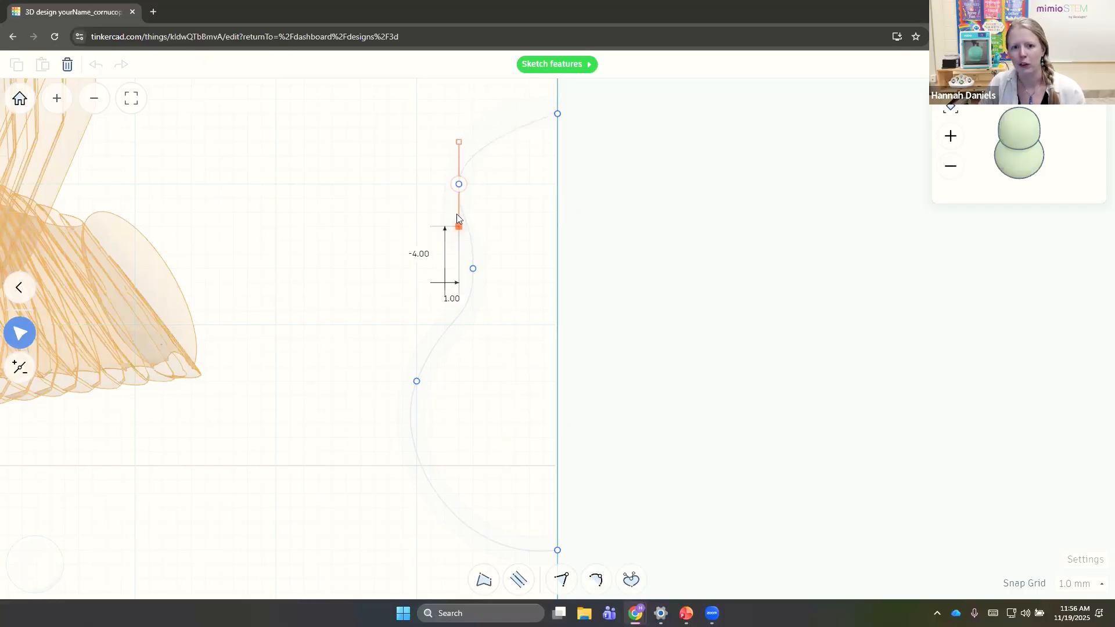
pyautogui.click(459, 184)
pyautogui.moveTo(461, 172)
pyautogui.mouseDown()
pyautogui.moveTo(472, 159)
pyautogui.moveTo(470, 184)
pyautogui.moveTo(457, 155)
pyautogui.mouseUp()
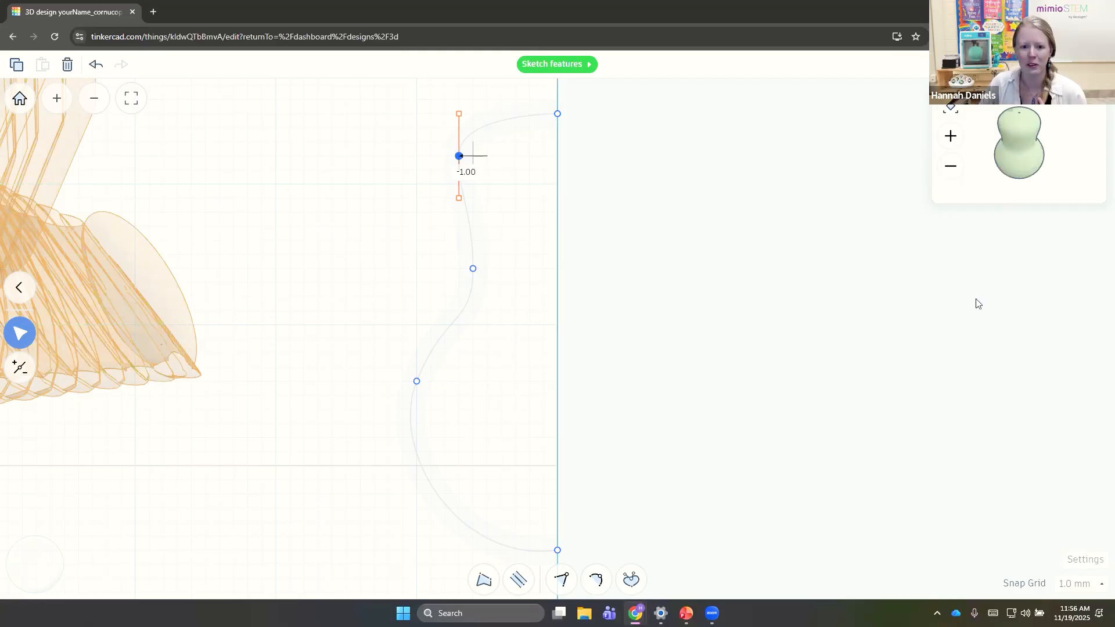
pyautogui.moveTo(1036, 159)
pyautogui.mouseDown()
pyautogui.moveTo(1034, 131)
pyautogui.moveTo(1038, 140)
pyautogui.mouseUp()
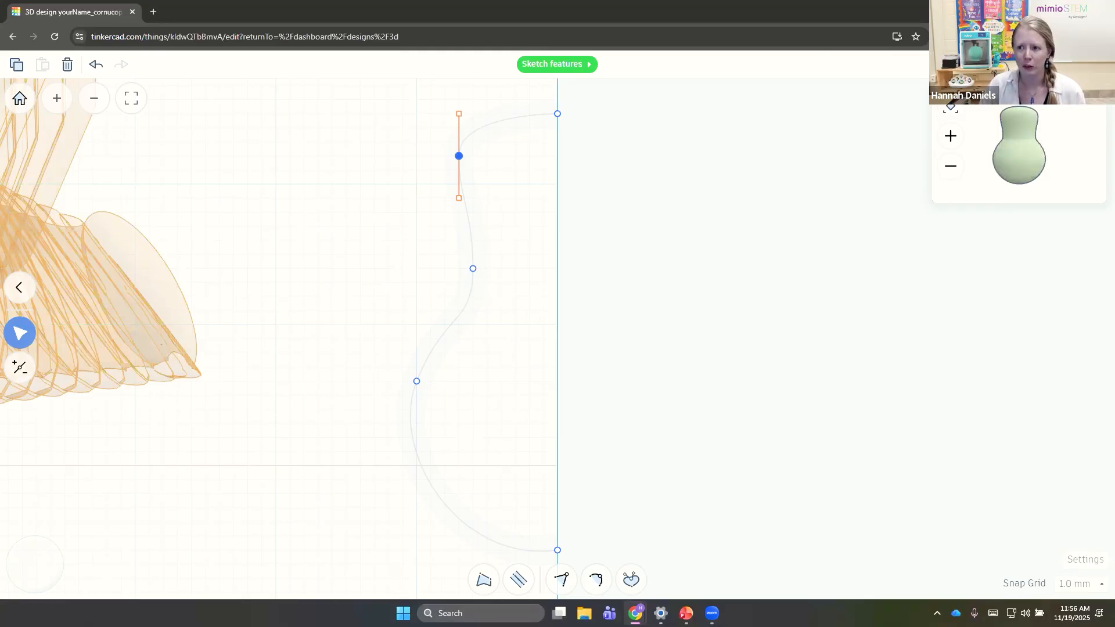
pyautogui.click(1079, 64)
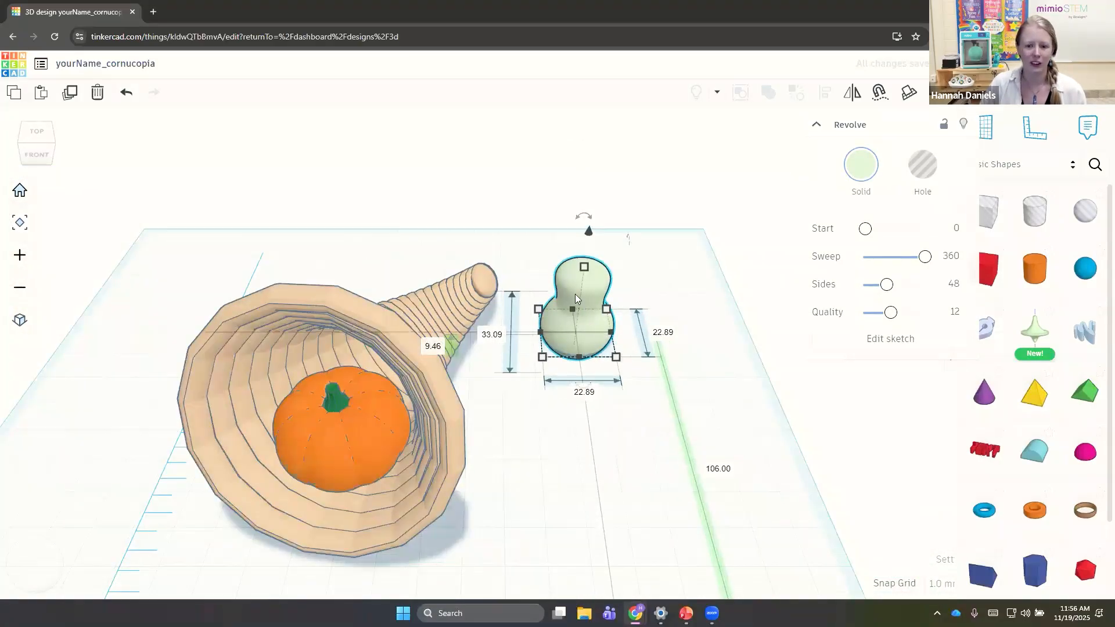
# Move the pale green gourd out in front of the horn, beside its mouth
pyautogui.moveTo(575, 299); pyautogui.dragTo(570, 451)
pyautogui.moveTo(428, 362); pyautogui.dragTo(576, 425, button='right')
pyautogui.moveTo(576, 428); pyautogui.dragTo(57, 458)
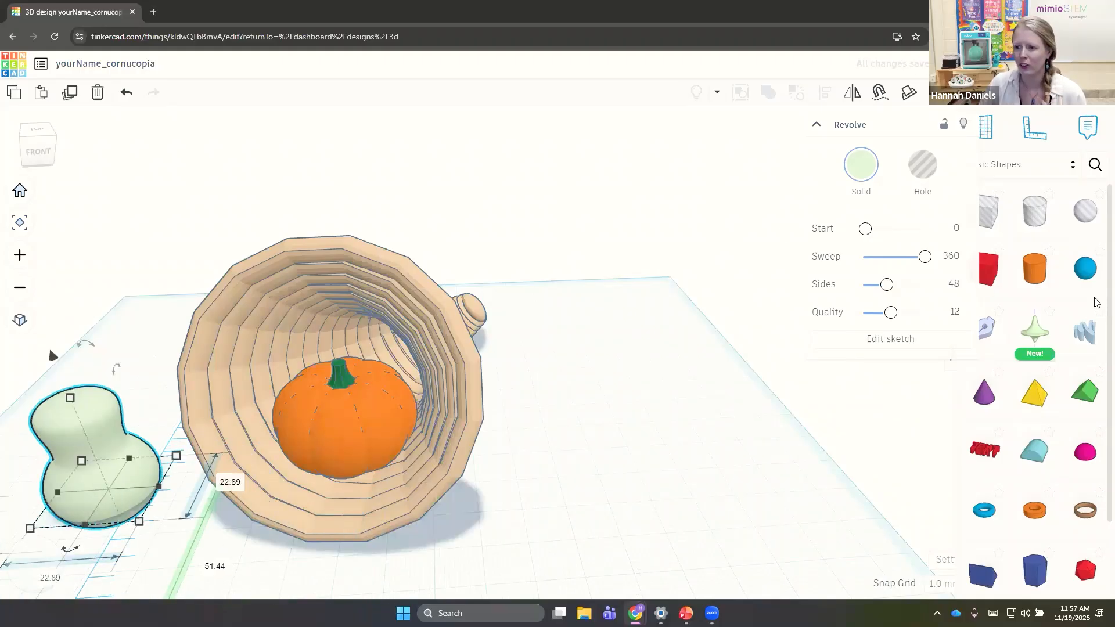
# Start another revolve sketch beside the horn and draw a rounded top curve from the axis, spanning about 8.54 mm
pyautogui.click(1039, 335)
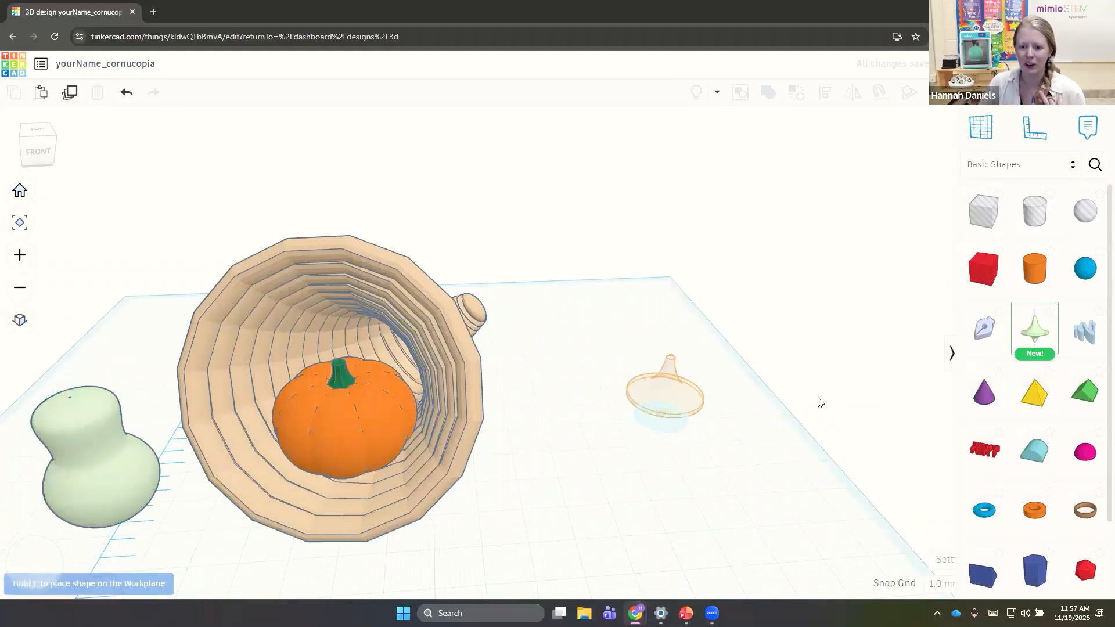
pyautogui.click(660, 411)
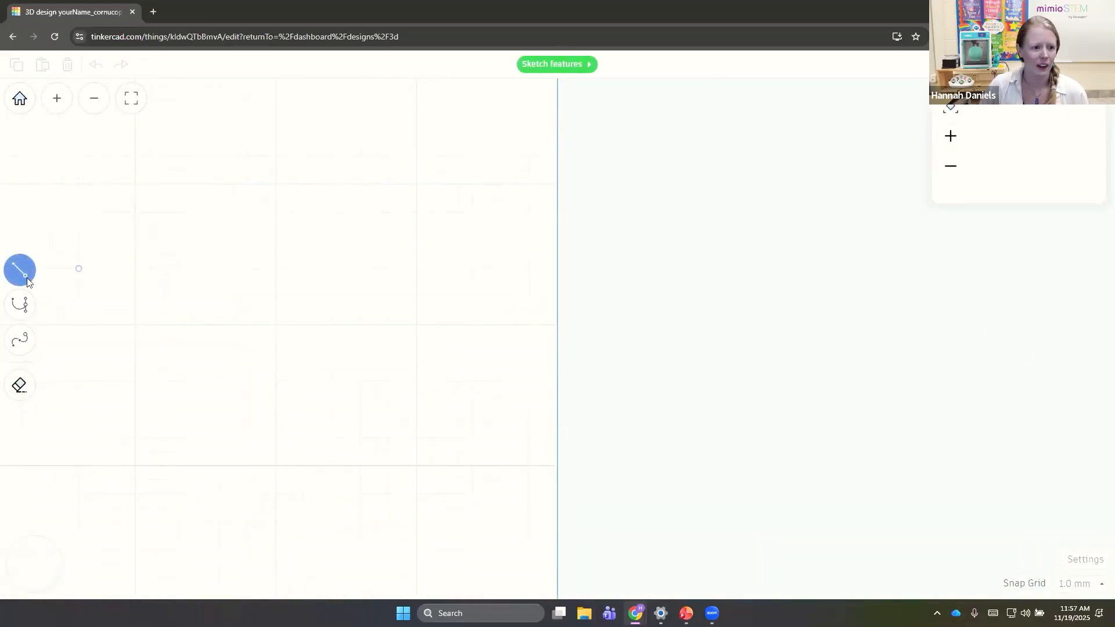
pyautogui.click(17, 307)
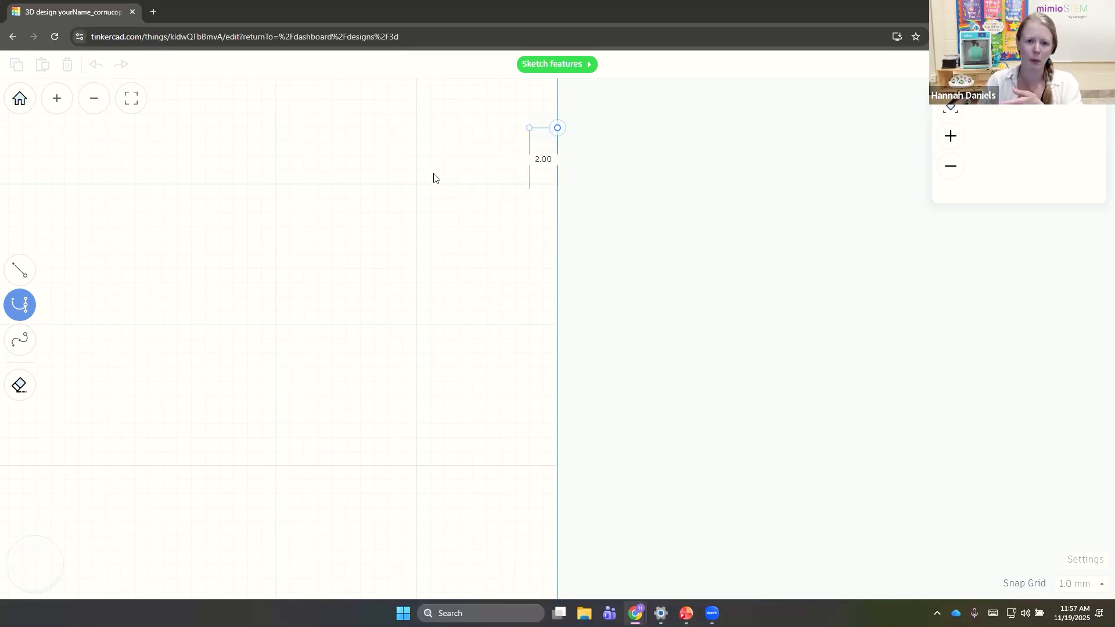
pyautogui.moveTo(444, 170); pyautogui.dragTo(419, 220)
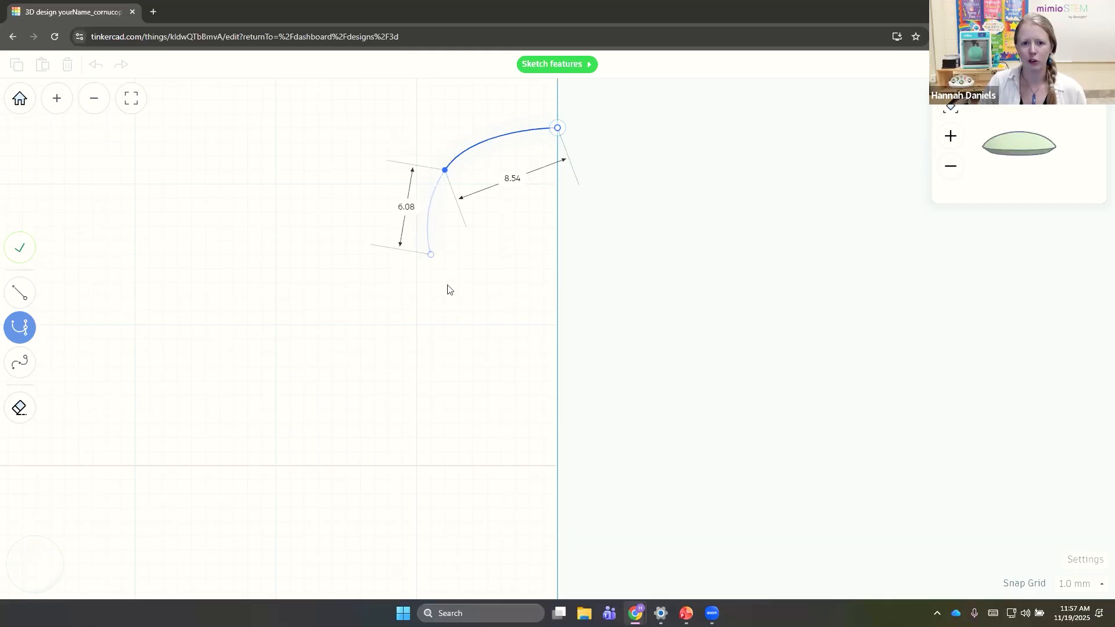
# Continue the curve around a wide side back to the axis, finishing a round profile about 28 mm high and 13 mm wide
pyautogui.click(373, 326)
pyautogui.moveTo(366, 379); pyautogui.dragTo(375, 392)
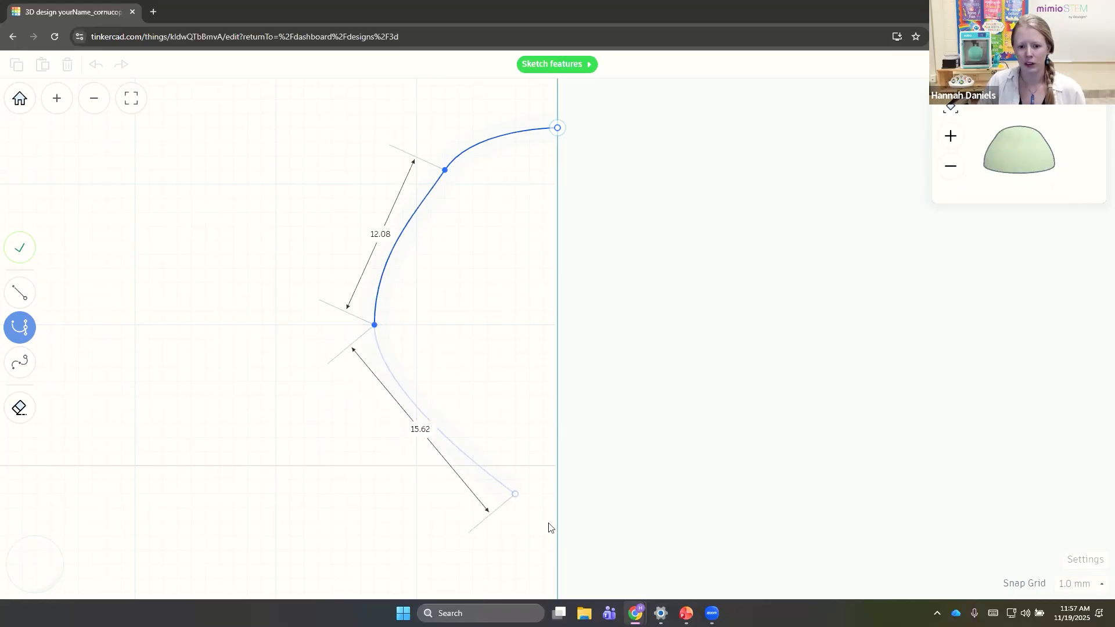
pyautogui.moveTo(583, 535); pyautogui.dragTo(718, 519)
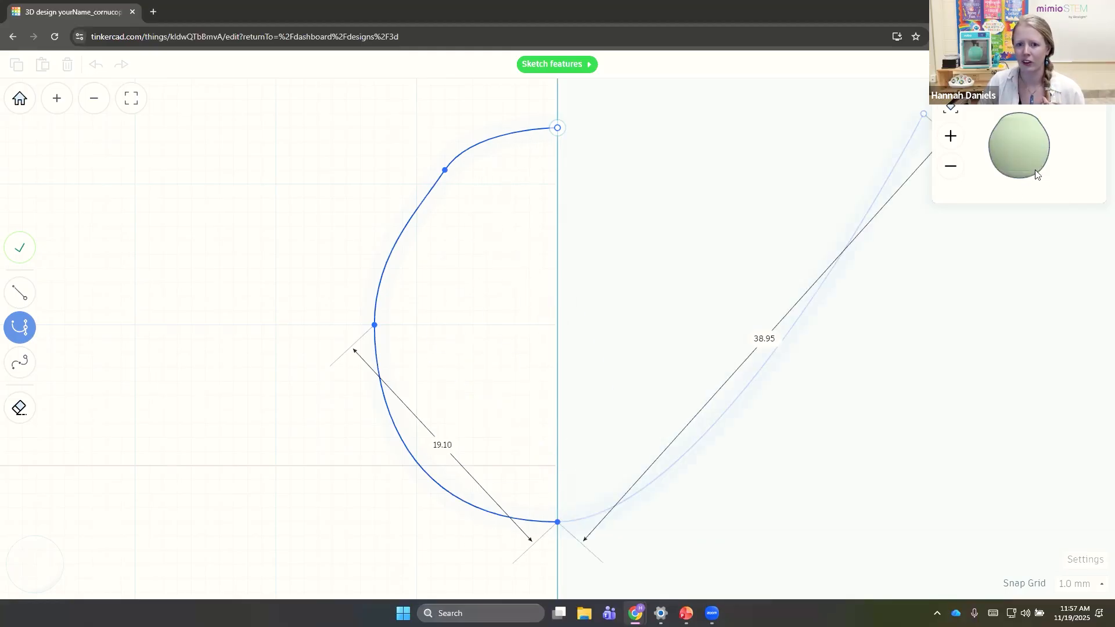
pyautogui.click(18, 253)
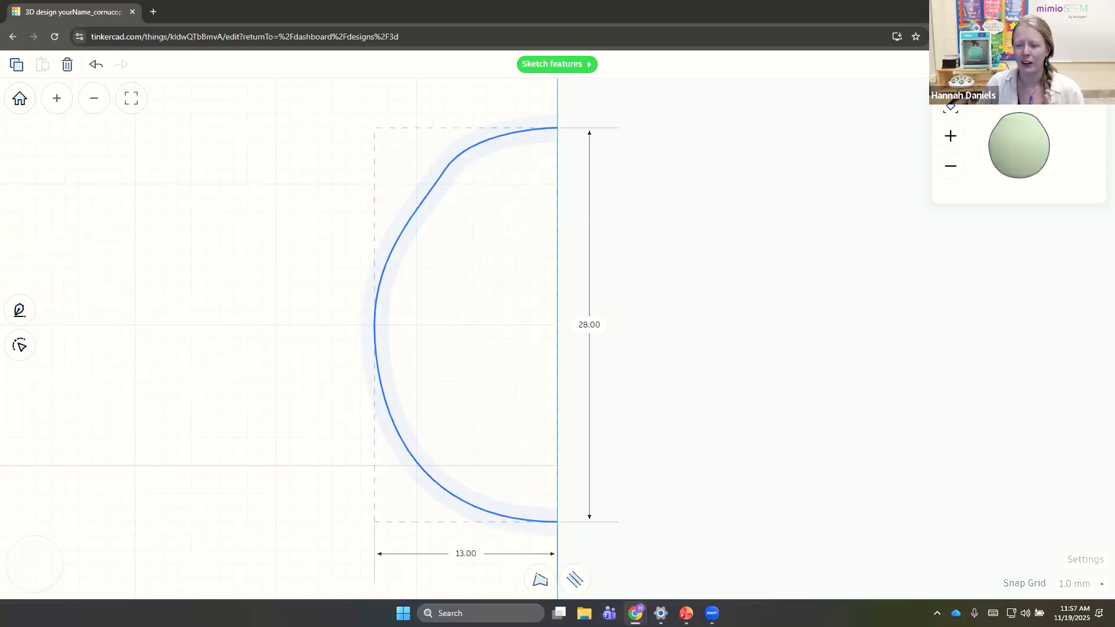
pyautogui.click(1083, 65)
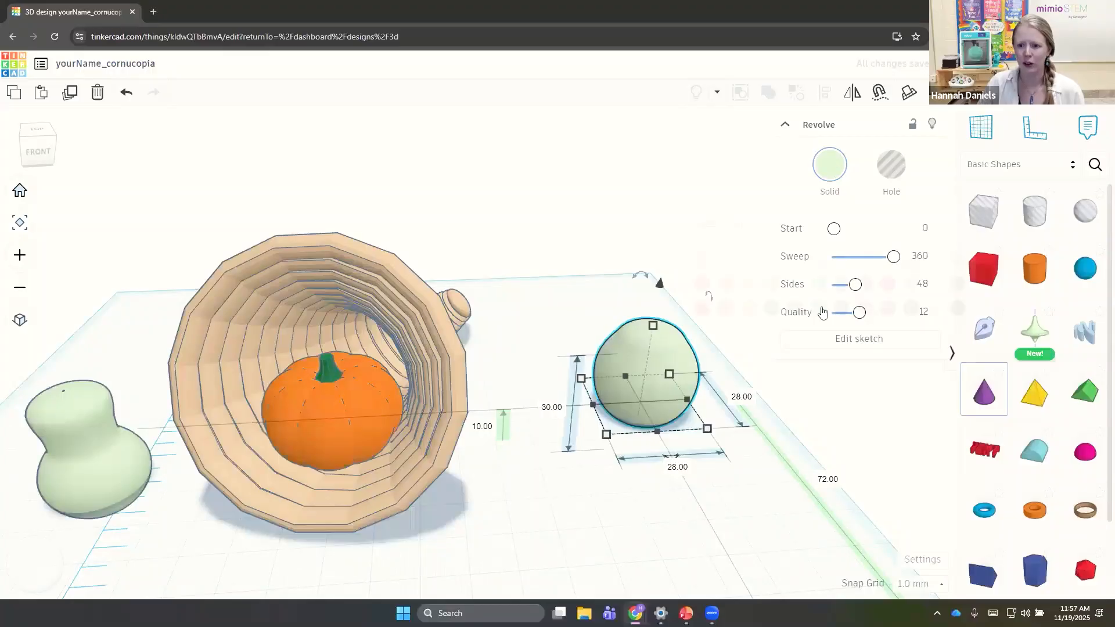
# Color the new round revolve shape golden yellow with a solid preset
pyautogui.click(829, 166)
pyautogui.click(748, 288)
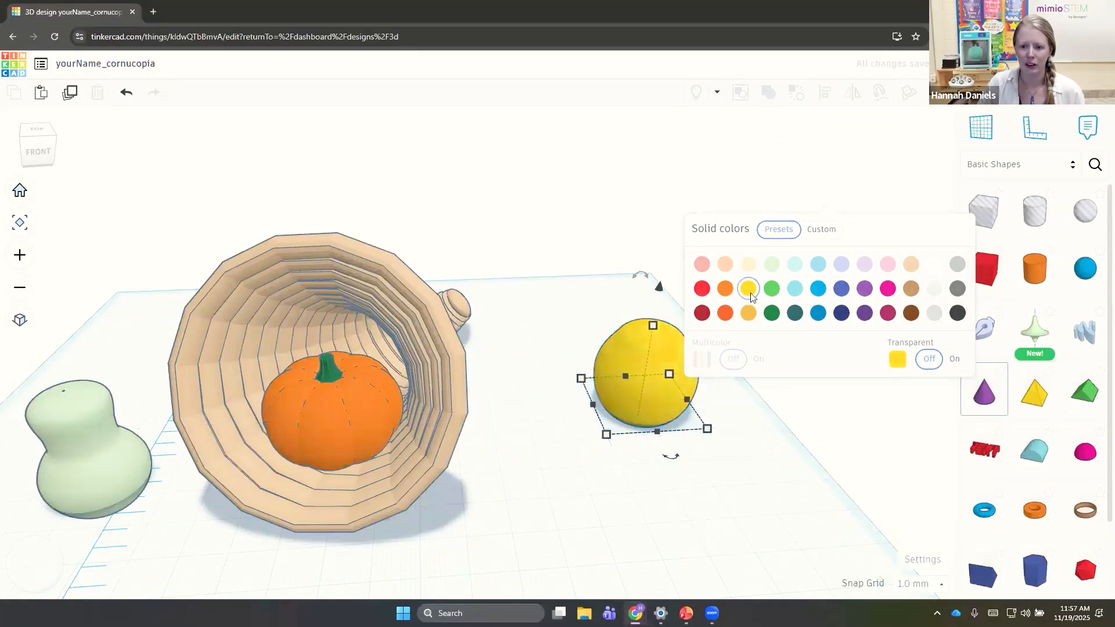
pyautogui.click(818, 200)
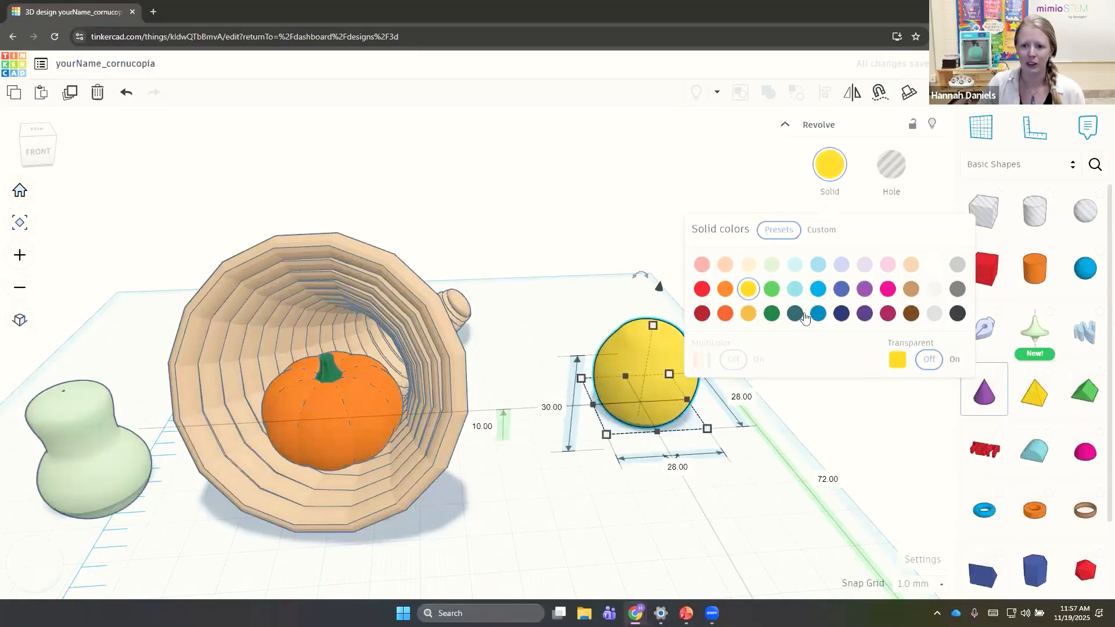
pyautogui.click(748, 312)
pyautogui.click(612, 245)
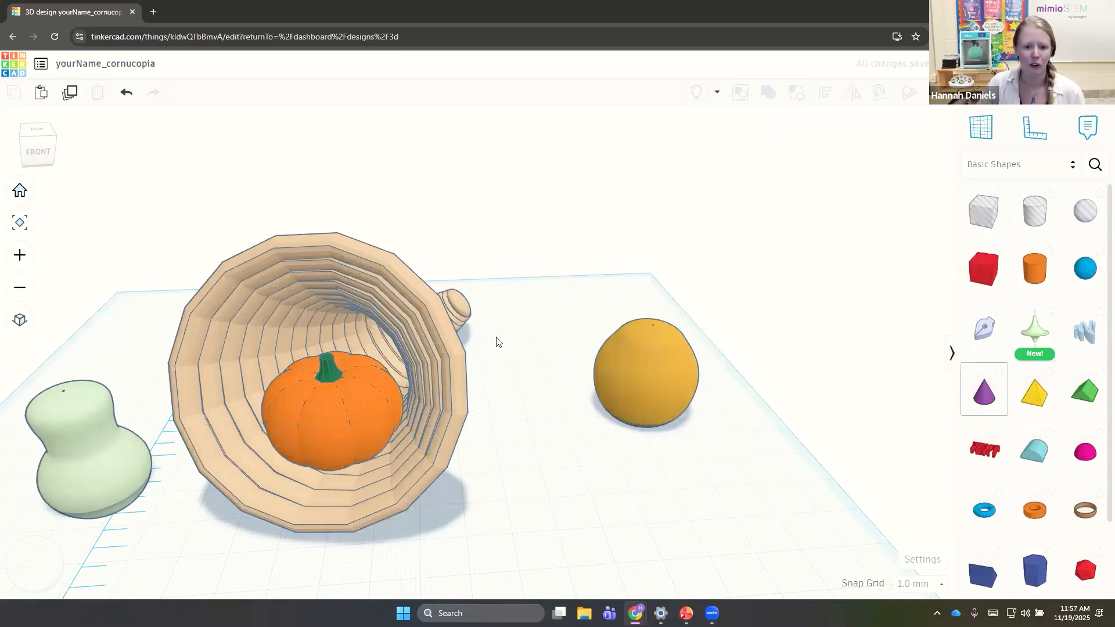
# Move the golden round shape to the front of the horn, on the same side as the pale green gourd
pyautogui.moveTo(499, 342); pyautogui.dragTo(514, 297, button='middle')
pyautogui.moveTo(456, 414); pyautogui.dragTo(476, 357, button='middle')
pyautogui.moveTo(257, 454); pyautogui.dragTo(210, 486, button='right')
pyautogui.moveTo(661, 352); pyautogui.dragTo(163, 506)
# Place the pale green gourd beside the golden shape at the horn's mouth and tilt it back toward the pumpkin
pyautogui.moveTo(165, 359); pyautogui.dragTo(342, 527)
pyautogui.moveTo(342, 523); pyautogui.dragTo(267, 401, button='right')
pyautogui.moveTo(213, 231); pyautogui.dragTo(305, 254)
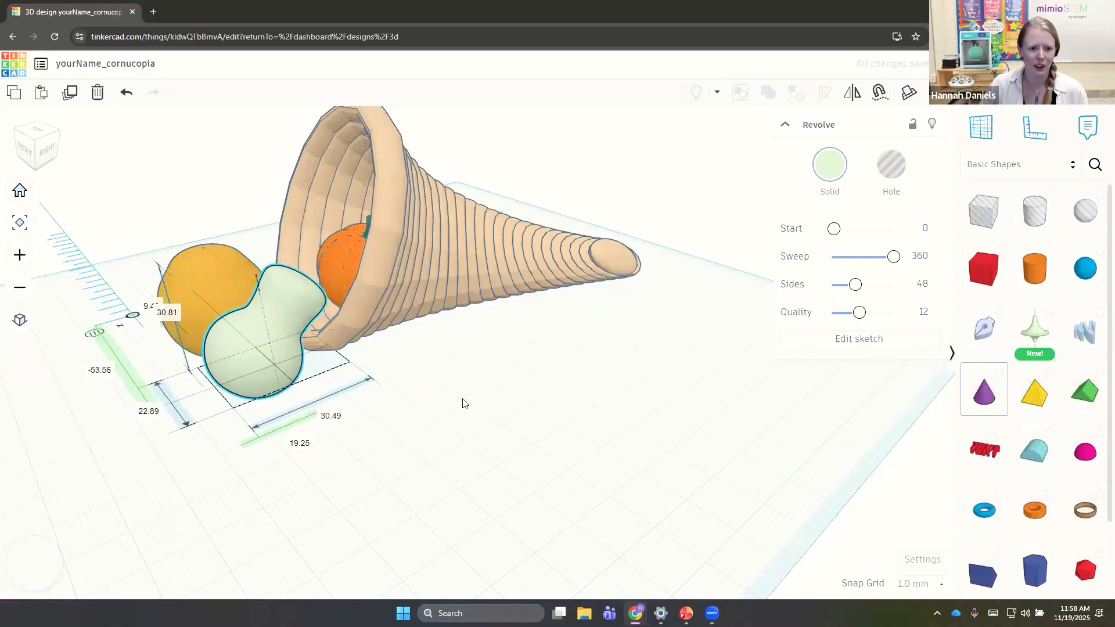
pyautogui.click(390, 350)
pyautogui.moveTo(420, 366); pyautogui.dragTo(273, 463, button='right')
pyautogui.click(239, 480)
pyautogui.moveTo(501, 454); pyautogui.dragTo(503, 452, button='right')
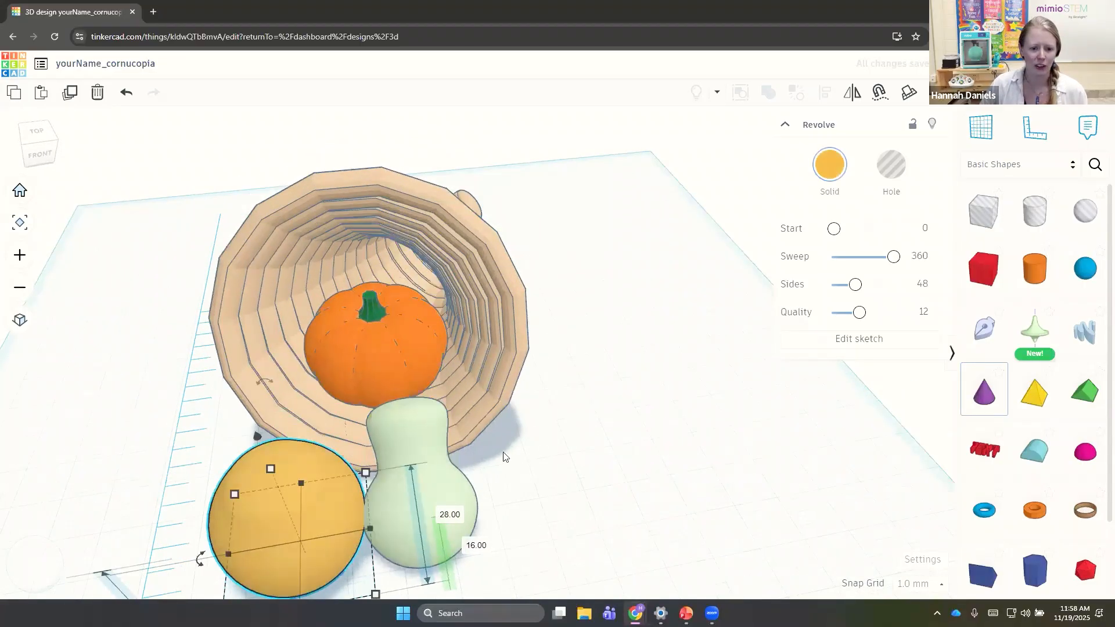
pyautogui.click(556, 387)
# Duplicate the pale green gourd beside itself and color the copy dark orange
pyautogui.moveTo(427, 477); pyautogui.dragTo(434, 345, button='middle')
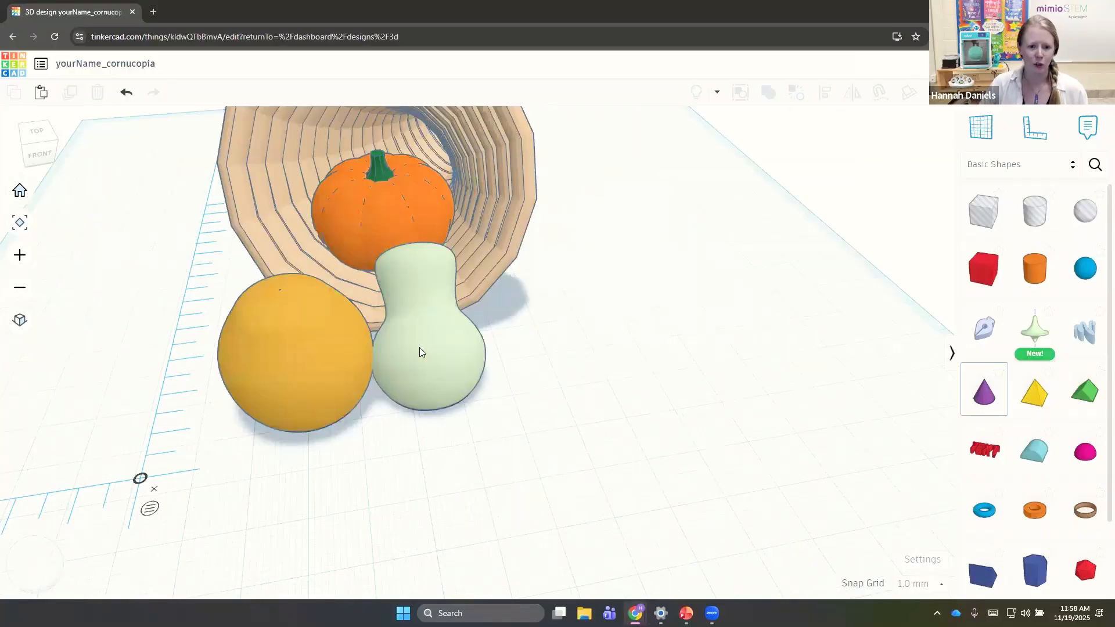
pyautogui.click(420, 349)
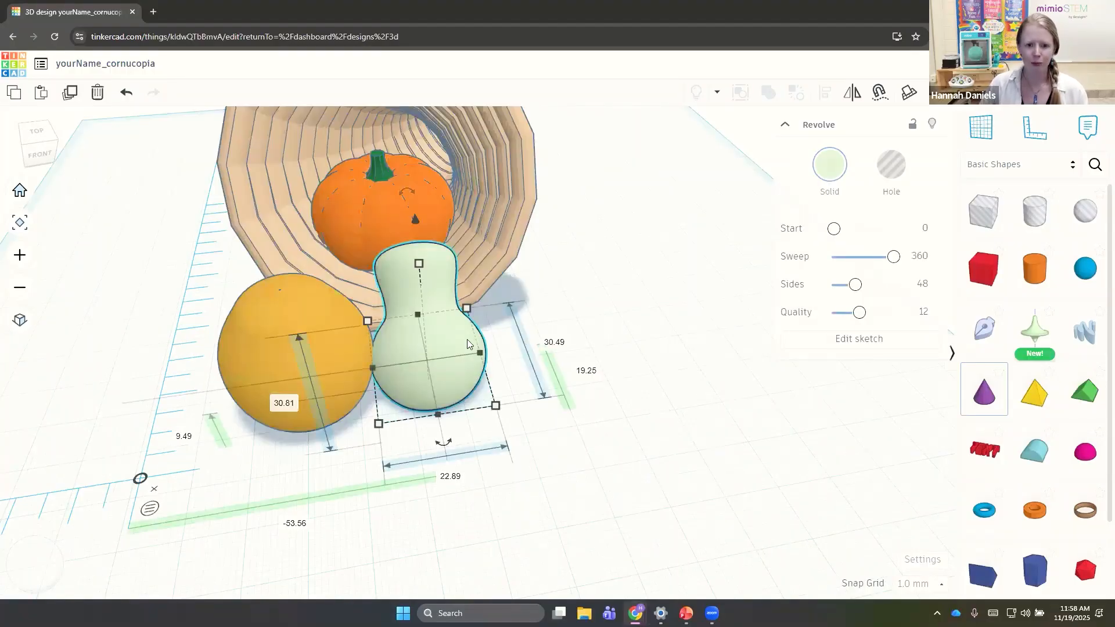
pyautogui.moveTo(467, 339); pyautogui.dragTo(486, 315)
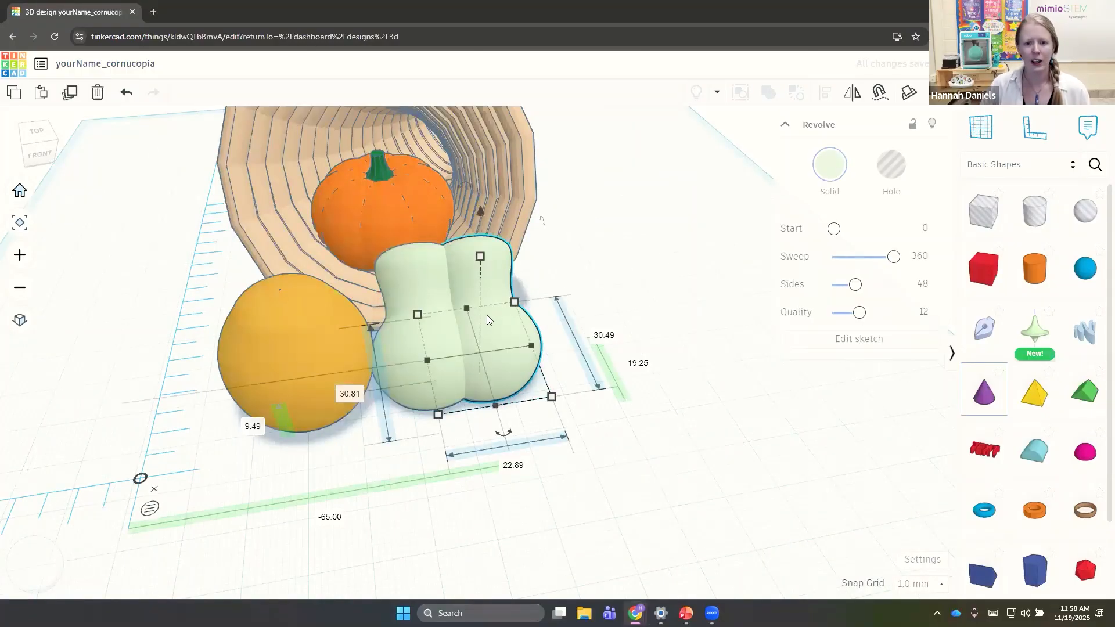
pyautogui.click(828, 169)
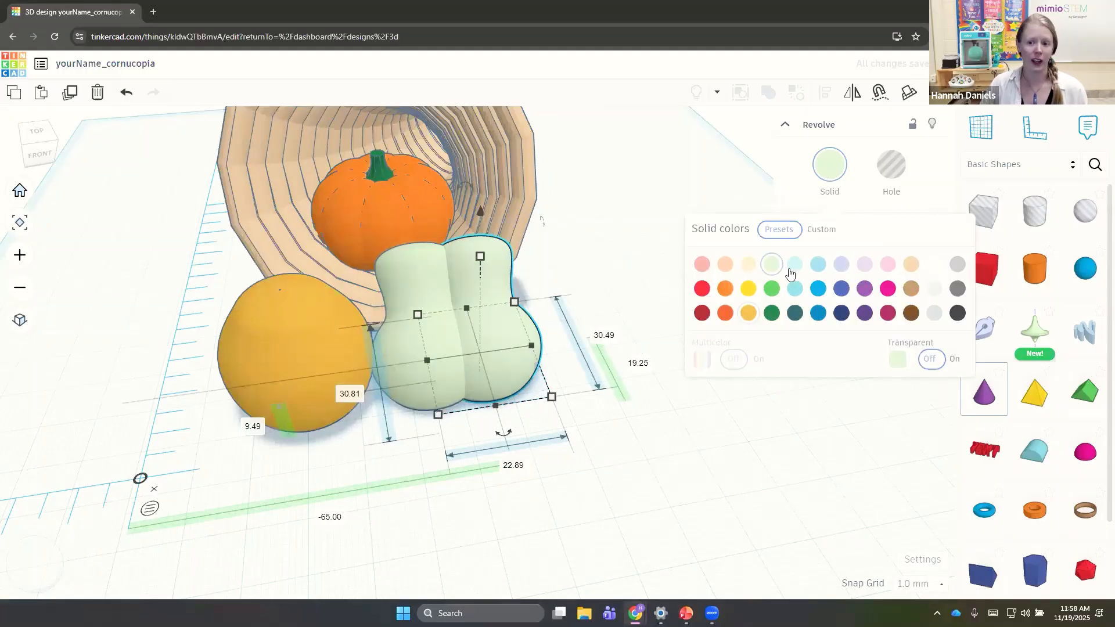
pyautogui.click(724, 313)
pyautogui.moveTo(617, 265); pyautogui.dragTo(620, 287, button='middle')
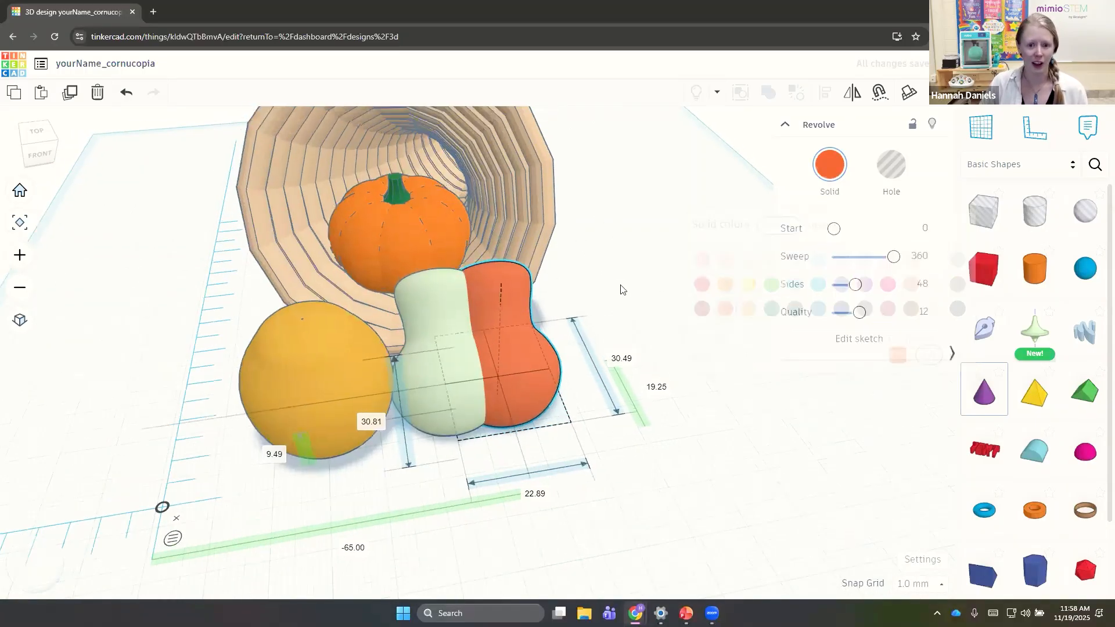
# Bring the orange gourd forward of the pale green one and shorten it to about 25.92 mm high
pyautogui.moveTo(585, 326); pyautogui.dragTo(429, 398, button='right')
pyautogui.moveTo(473, 428)
pyautogui.mouseDown()
pyautogui.moveTo(470, 444)
pyautogui.moveTo(457, 445)
pyautogui.mouseUp()
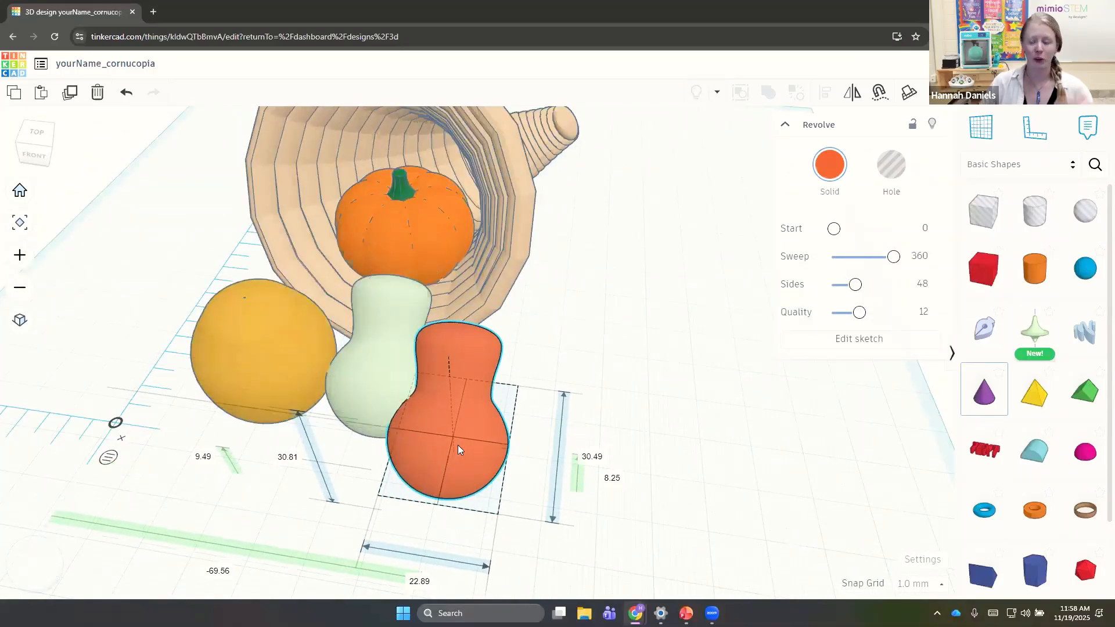
pyautogui.moveTo(411, 380); pyautogui.dragTo(434, 383, button='right')
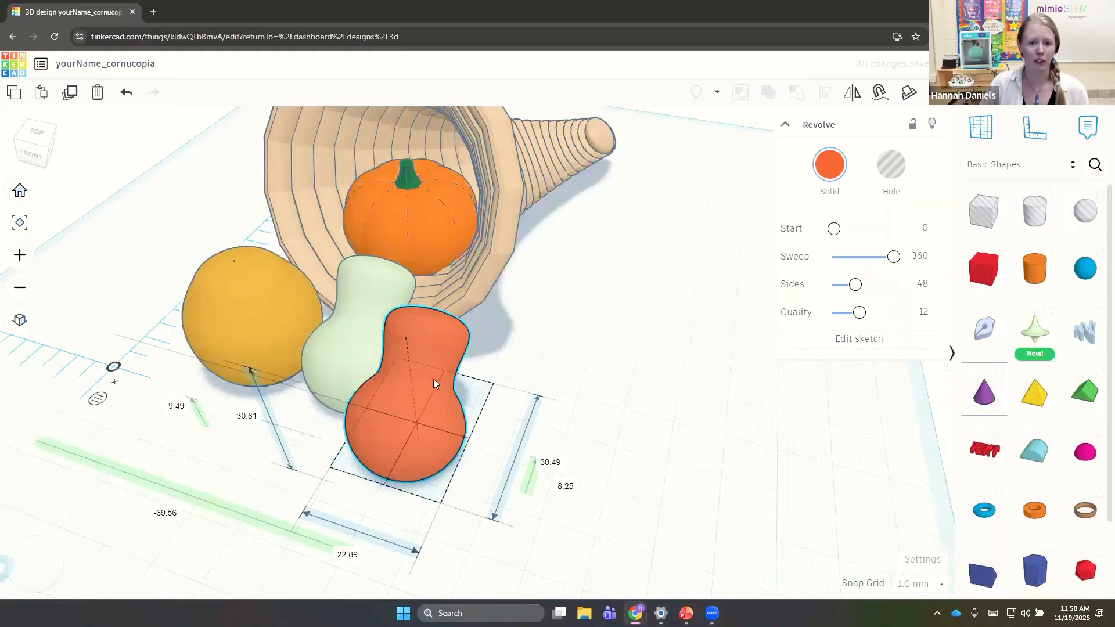
pyautogui.moveTo(531, 382); pyautogui.dragTo(397, 320, button='right')
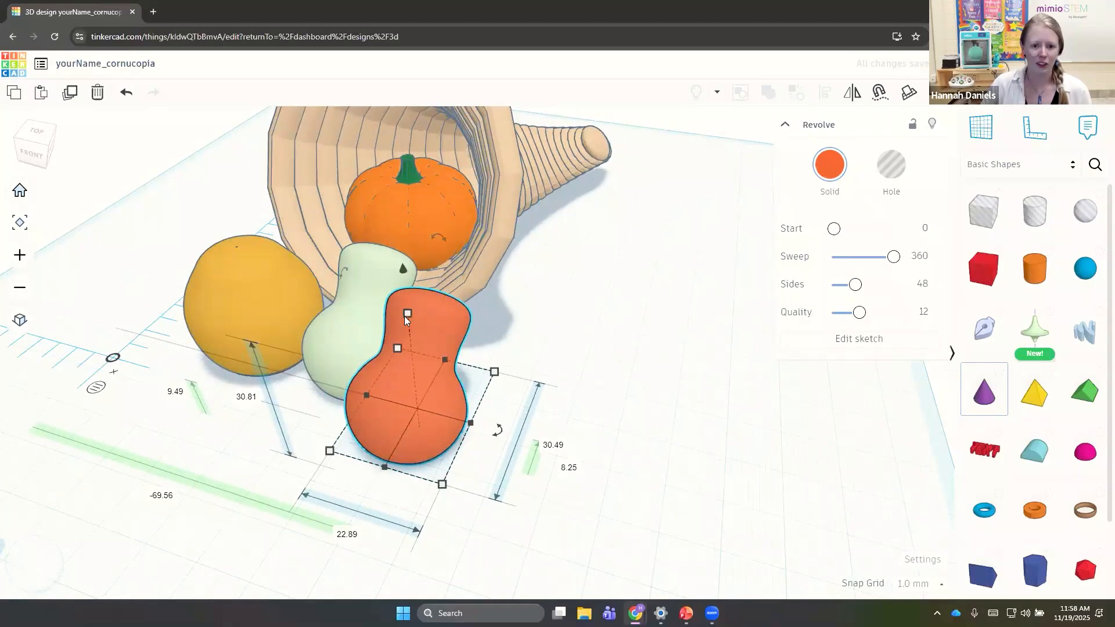
pyautogui.moveTo(408, 317); pyautogui.dragTo(406, 338)
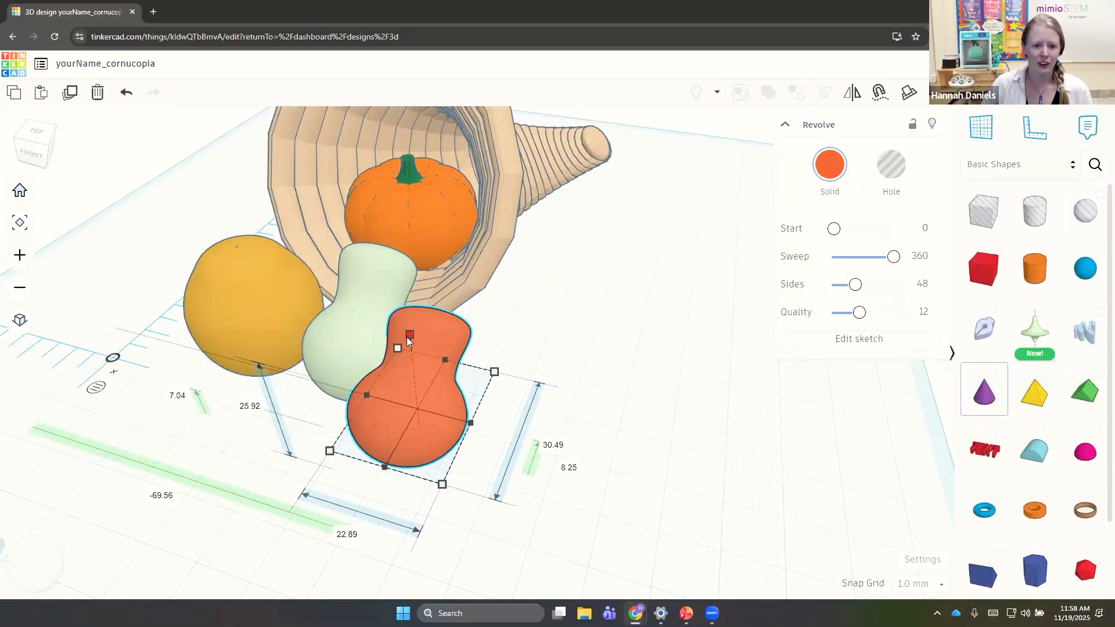
# Rotate the orange gourd to lean toward the horn and set it beside the pale green gourd
pyautogui.moveTo(463, 356); pyautogui.dragTo(514, 390, button='right')
pyautogui.moveTo(514, 390); pyautogui.dragTo(501, 390)
pyautogui.moveTo(535, 453); pyautogui.dragTo(497, 430)
pyautogui.click(478, 437)
pyautogui.click(555, 318)
pyautogui.moveTo(555, 318); pyautogui.dragTo(423, 268, button='right')
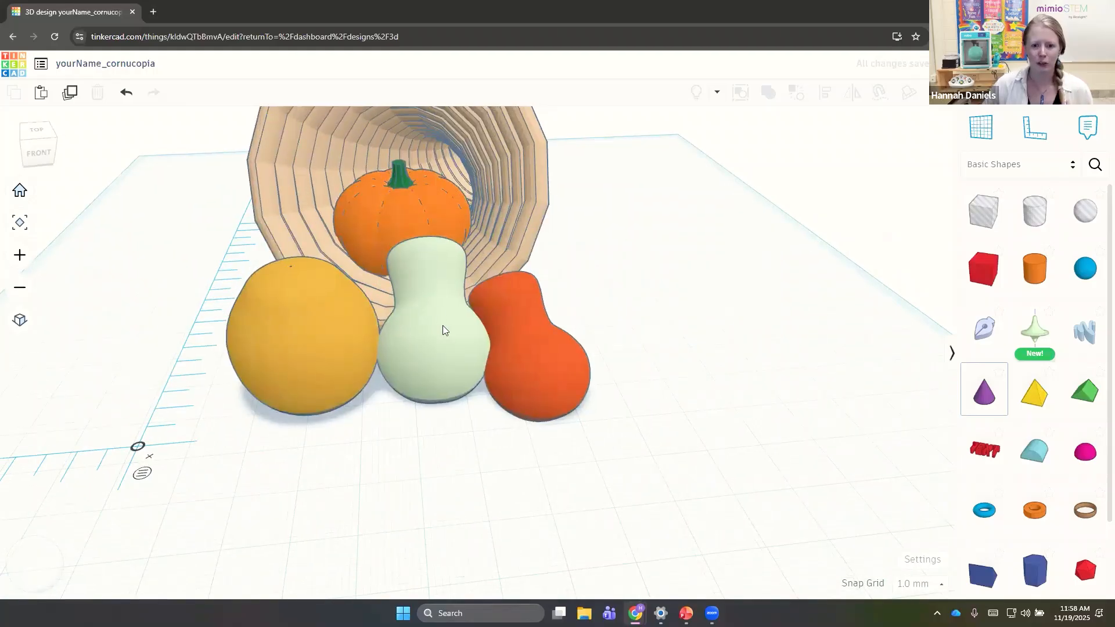
# Duplicate the golden round shape to a spot in front of the gourds and flatten the copy to 18 mm high
pyautogui.moveTo(442, 330); pyautogui.dragTo(494, 397, button='middle')
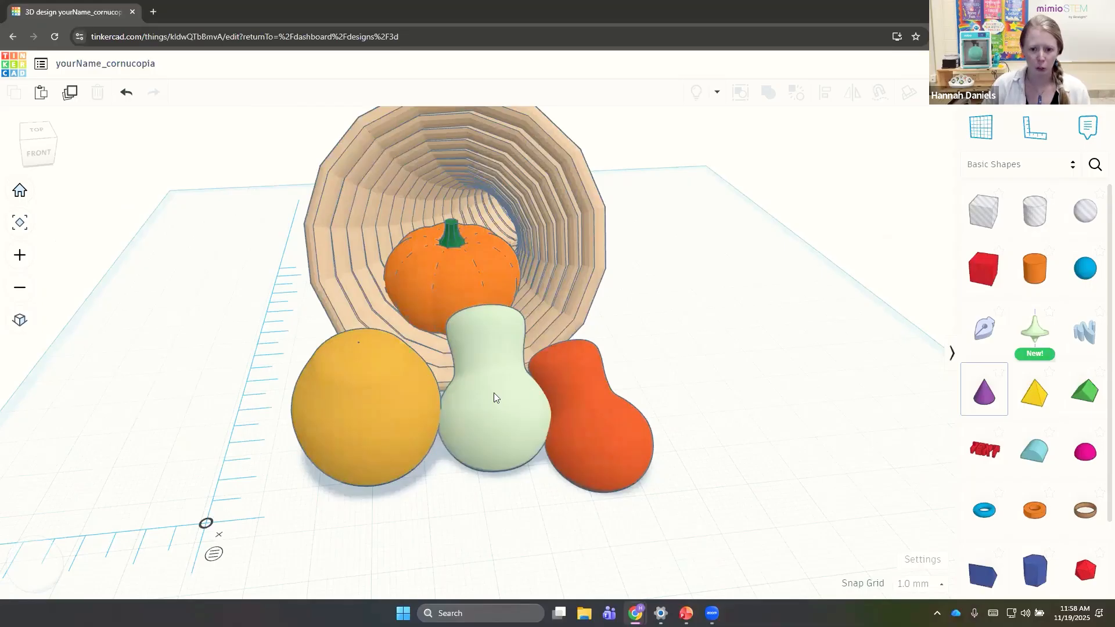
pyautogui.click(354, 403)
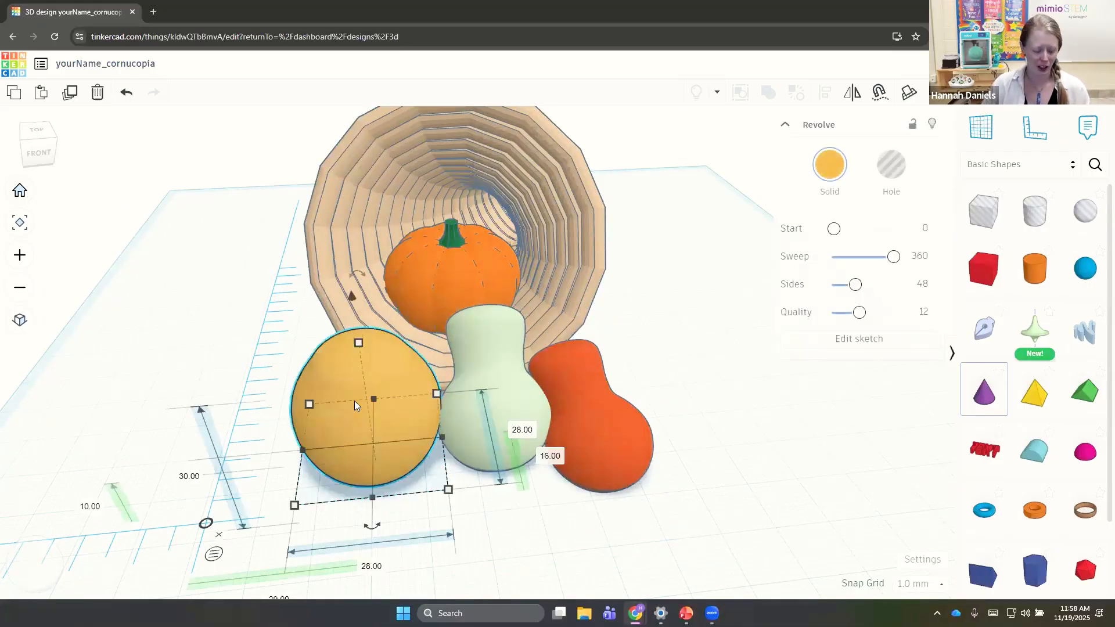
pyautogui.moveTo(365, 402); pyautogui.dragTo(537, 469)
pyautogui.moveTo(466, 322); pyautogui.dragTo(483, 205, button='right')
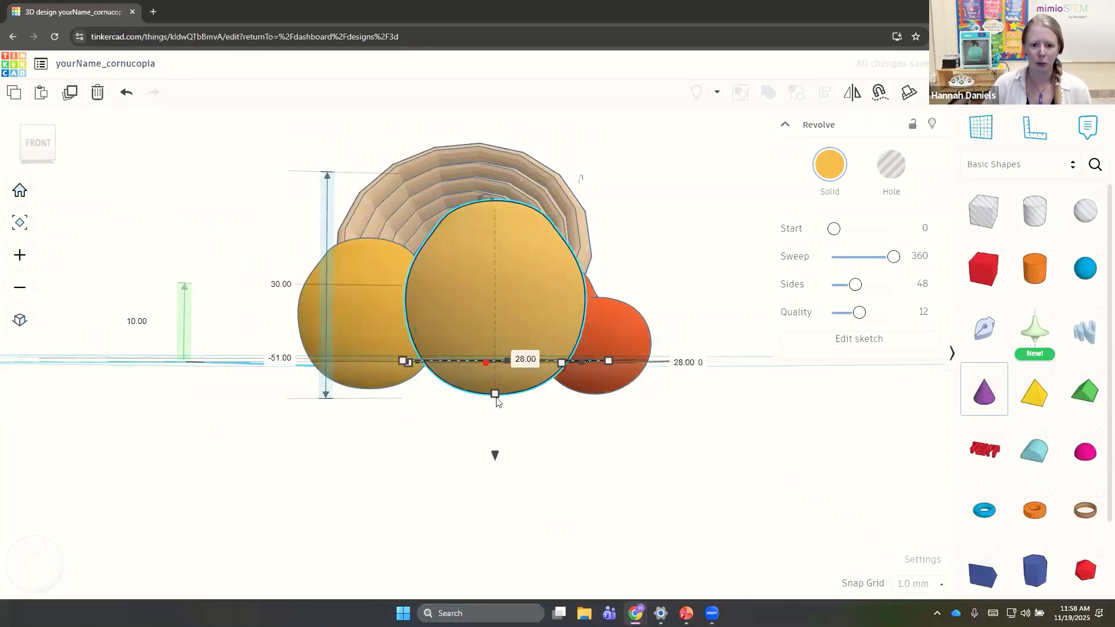
pyautogui.moveTo(489, 380); pyautogui.dragTo(483, 306)
pyautogui.moveTo(533, 230); pyautogui.dragTo(583, 325, button='right')
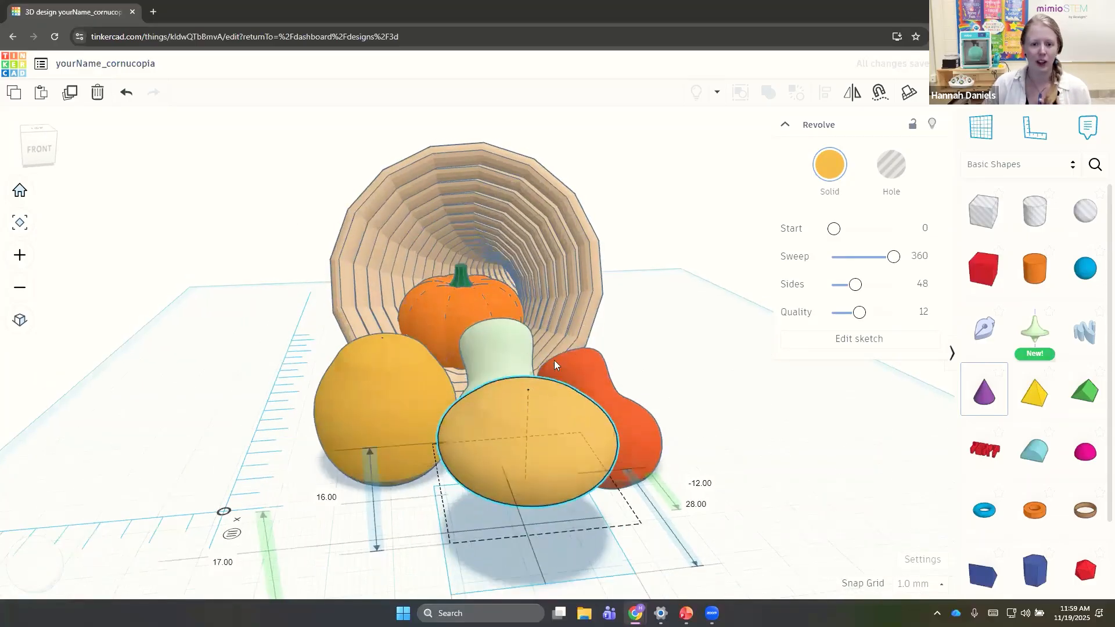
pyautogui.moveTo(523, 343); pyautogui.dragTo(533, 312)
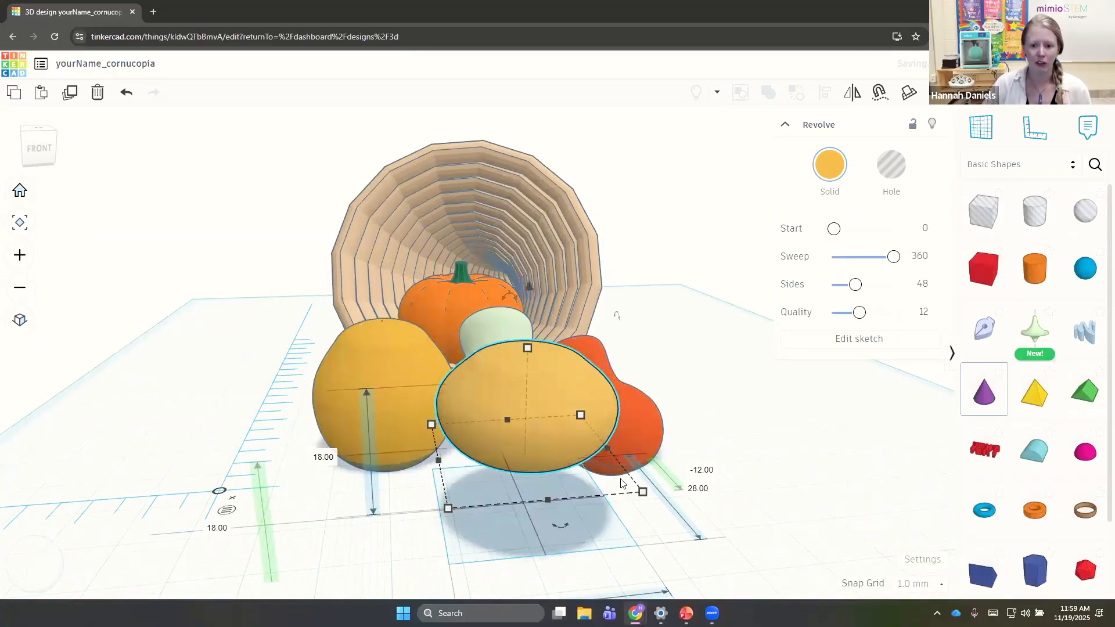
# Shrink the copied golden squash to about 23 by 22 mm, lower it toward the workplane, and place it in front of the gourds
pyautogui.moveTo(595, 477); pyautogui.dragTo(594, 474)
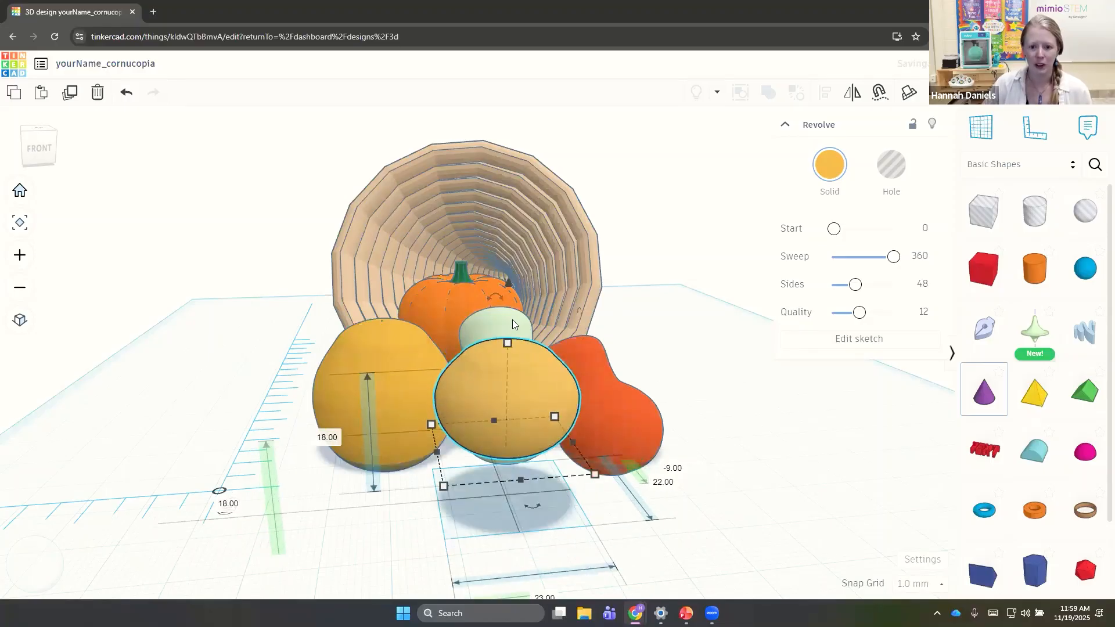
pyautogui.moveTo(508, 283); pyautogui.dragTo(515, 373)
pyautogui.moveTo(277, 349); pyautogui.dragTo(398, 419, button='right')
pyautogui.moveTo(387, 322); pyautogui.dragTo(379, 234, button='middle')
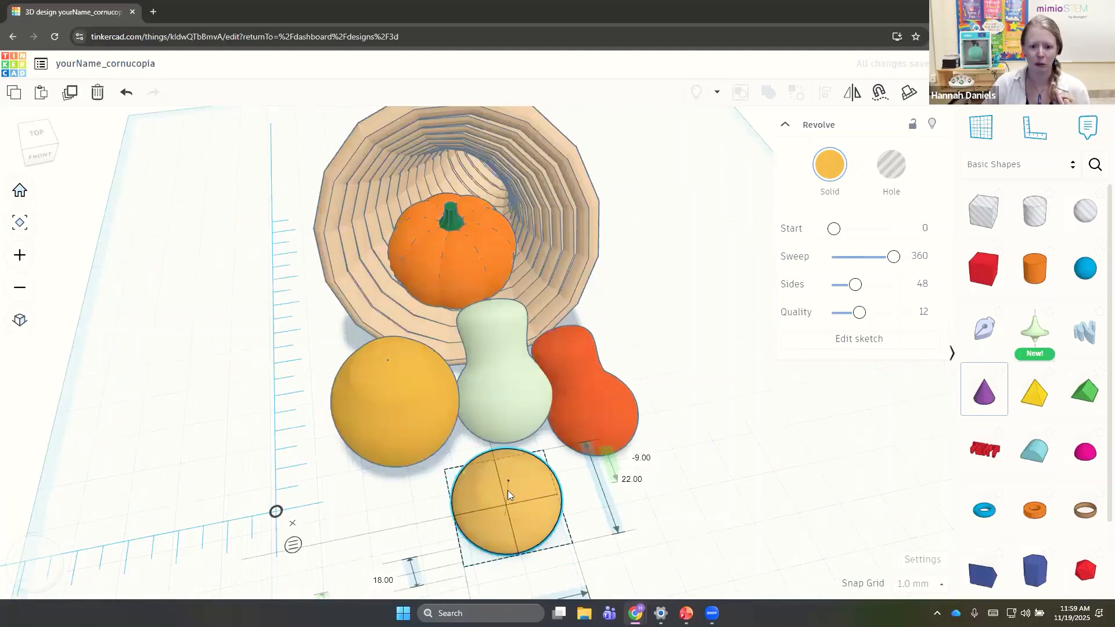
pyautogui.moveTo(476, 494); pyautogui.dragTo(517, 442)
# Color the small front squash light peach
pyautogui.click(829, 165)
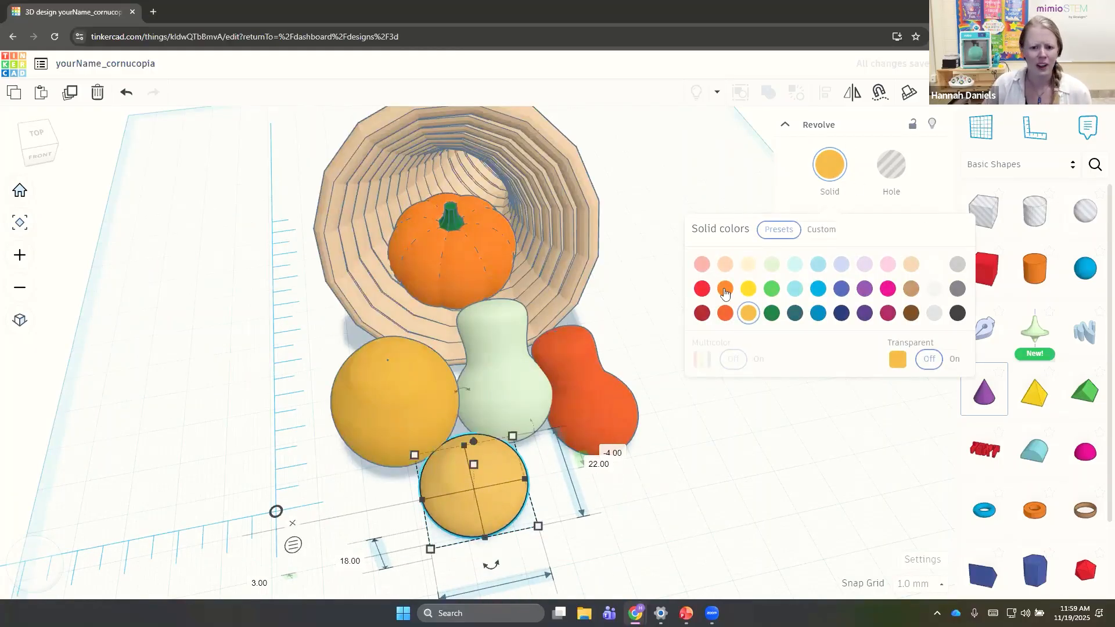
pyautogui.click(725, 264)
pyautogui.click(598, 309)
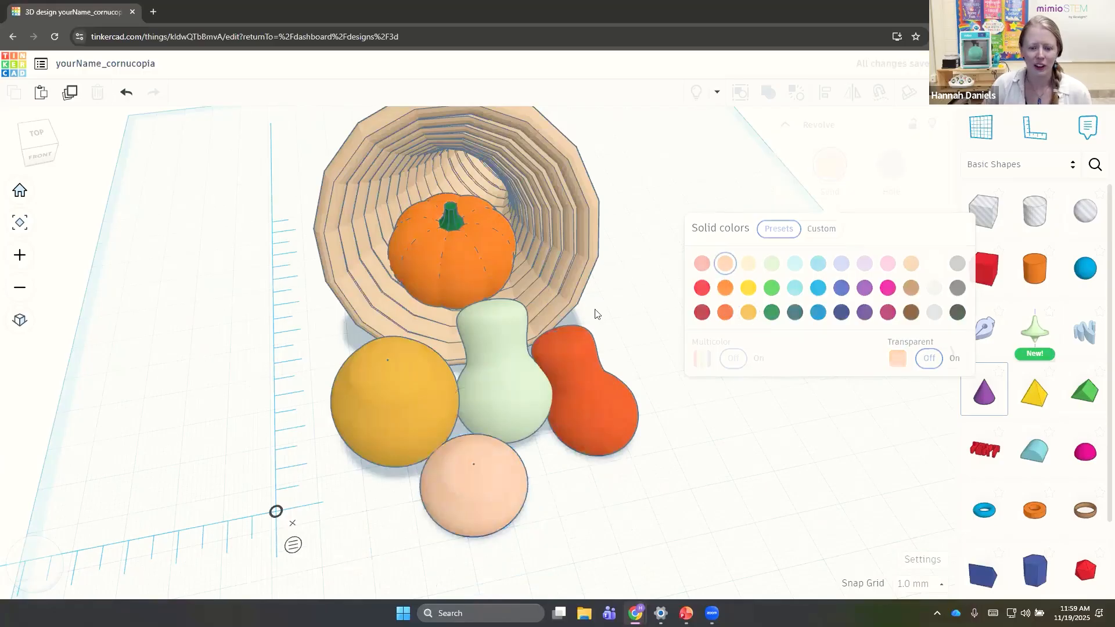
# Raise the peach squash to 25 mm and move it back to the horn's mouth, beside the pumpkin
pyautogui.moveTo(384, 407); pyautogui.dragTo(409, 394, button='right')
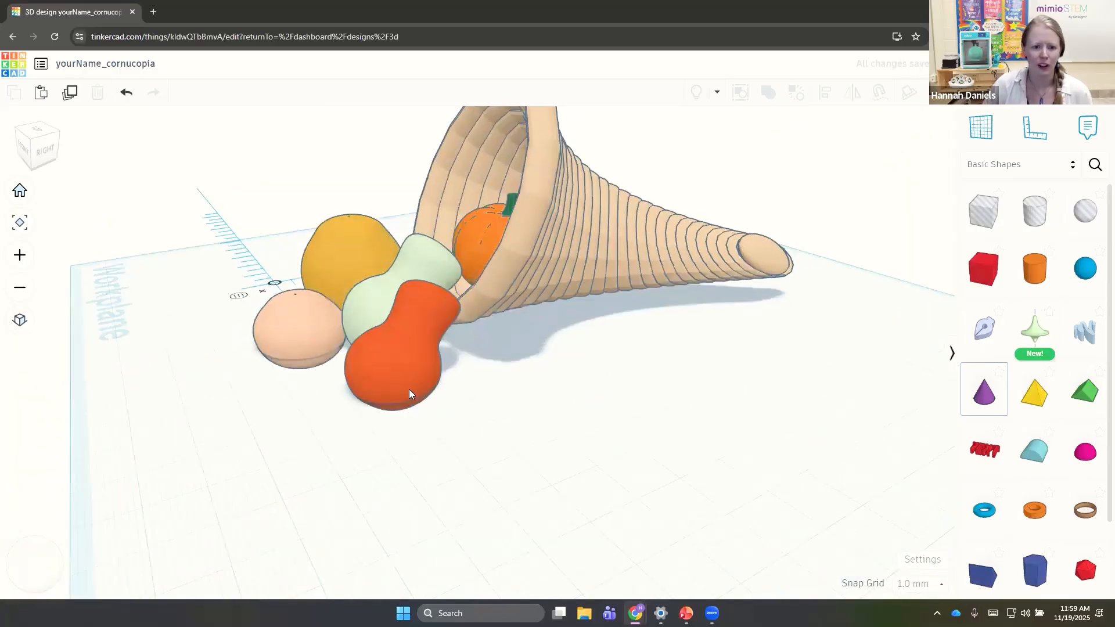
pyautogui.click(286, 338)
pyautogui.moveTo(286, 337); pyautogui.dragTo(323, 397, button='right')
pyautogui.moveTo(343, 341); pyautogui.dragTo(334, 230, button='right')
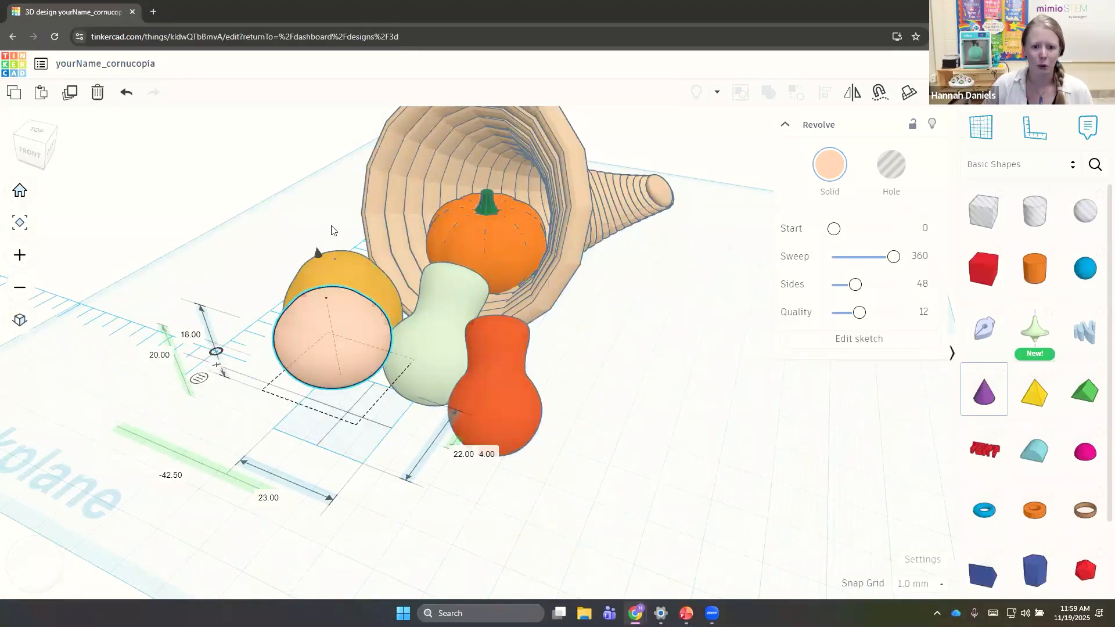
pyautogui.moveTo(333, 279); pyautogui.dragTo(387, 230)
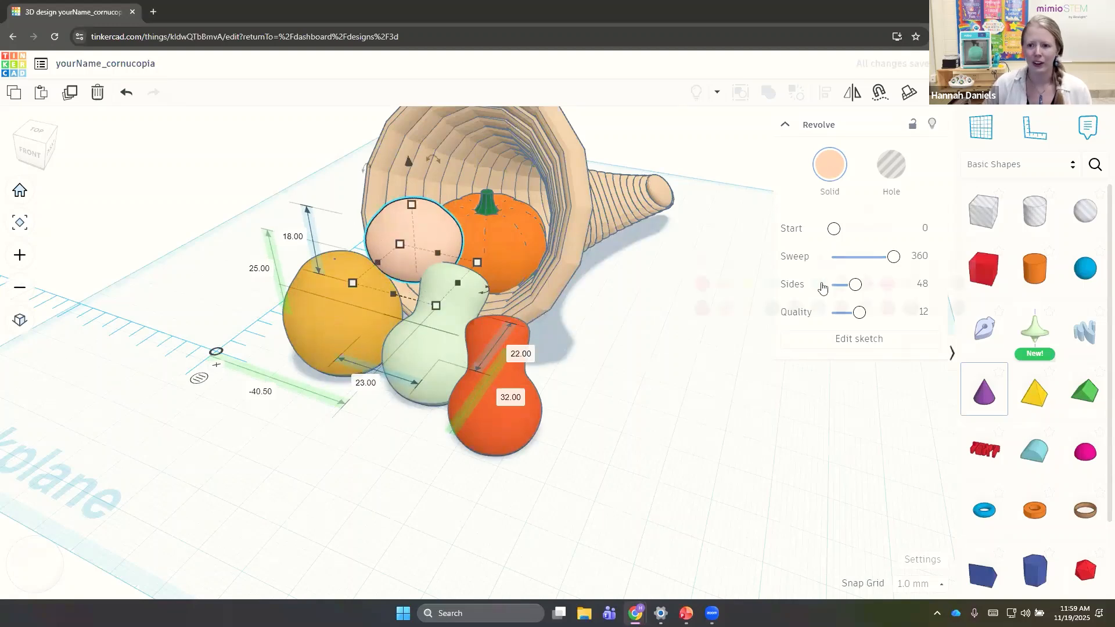
# Recolor the peach squash at the horn's mouth dark orange
pyautogui.click(829, 167)
pyautogui.click(725, 314)
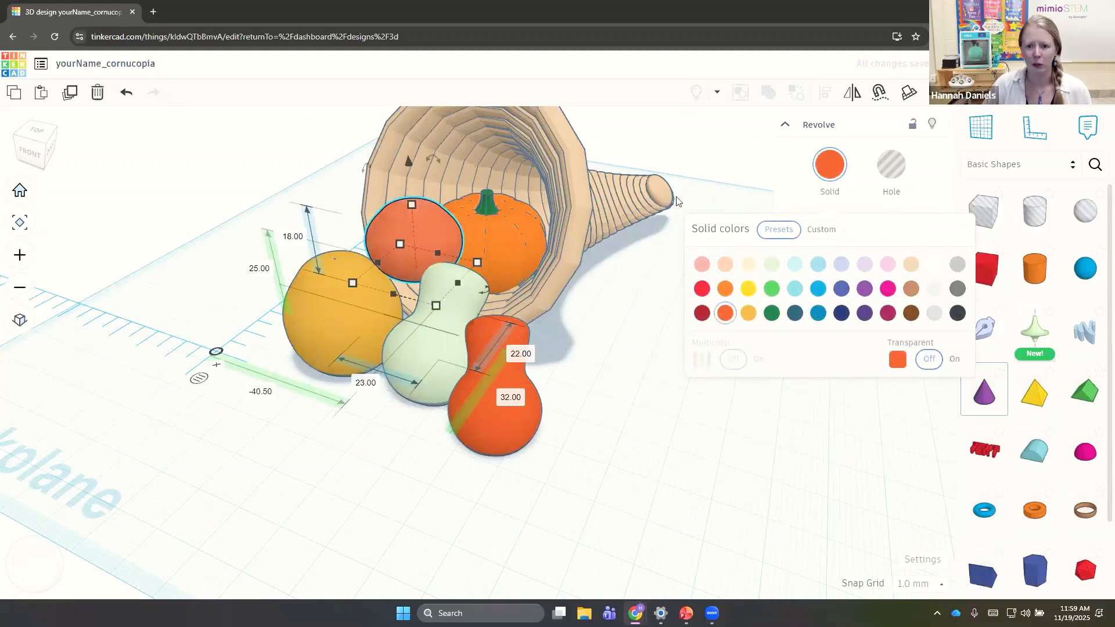
pyautogui.click(721, 181)
# Lower the dark orange squash to 15 mm above the workplane, nestling it behind the golden squash
pyautogui.moveTo(701, 231); pyautogui.dragTo(439, 281, button='right')
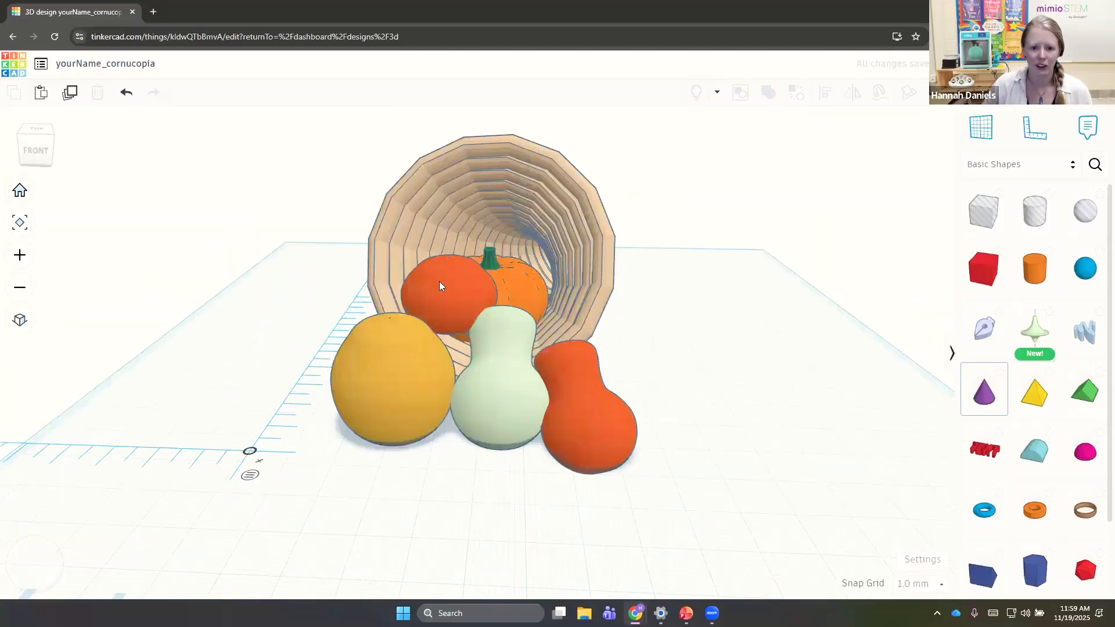
pyautogui.click(439, 281)
pyautogui.moveTo(444, 209); pyautogui.dragTo(454, 251)
# Rotate the pale green gourd about 26° around its vertical axis so its neck angles toward the horn
pyautogui.moveTo(307, 319); pyautogui.dragTo(386, 409, button='right')
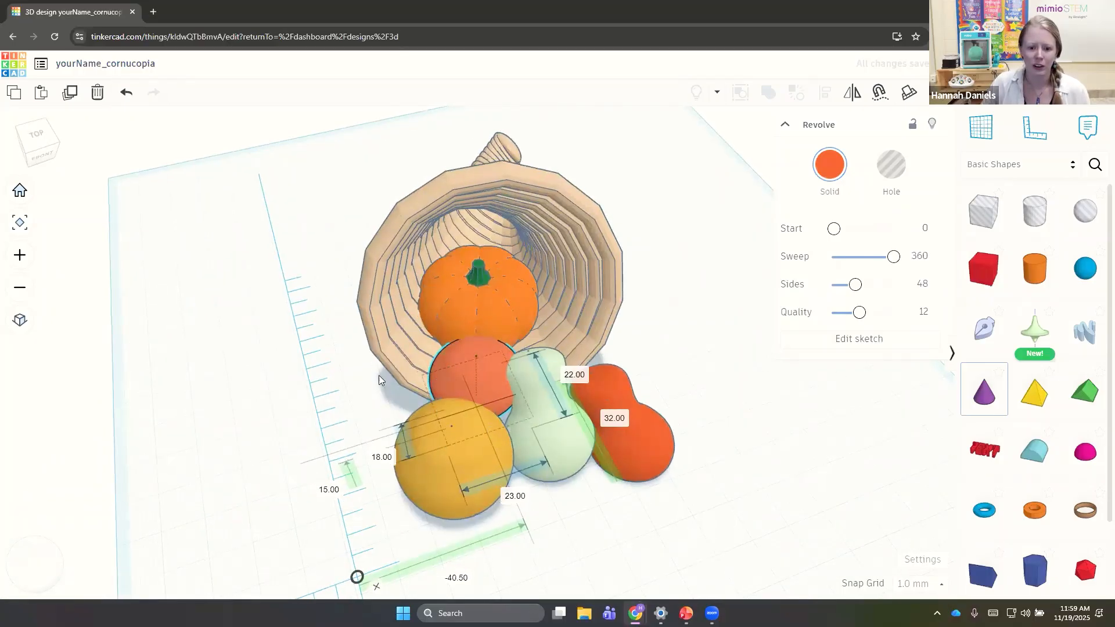
pyautogui.moveTo(538, 479); pyautogui.dragTo(563, 462, button='right')
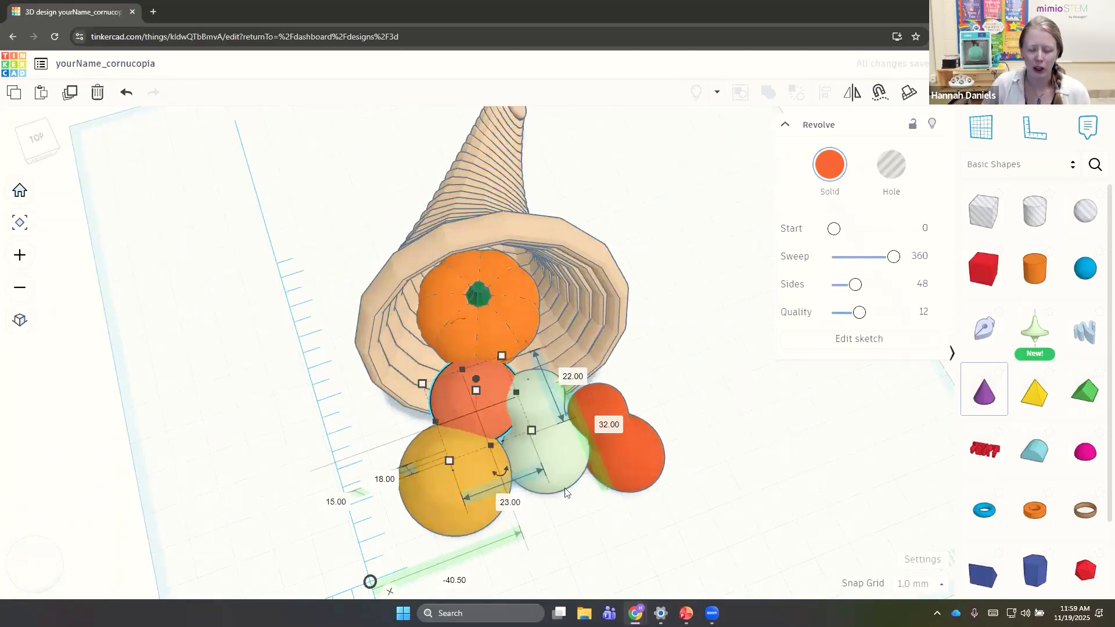
pyautogui.click(564, 463)
pyautogui.moveTo(578, 537); pyautogui.dragTo(529, 596)
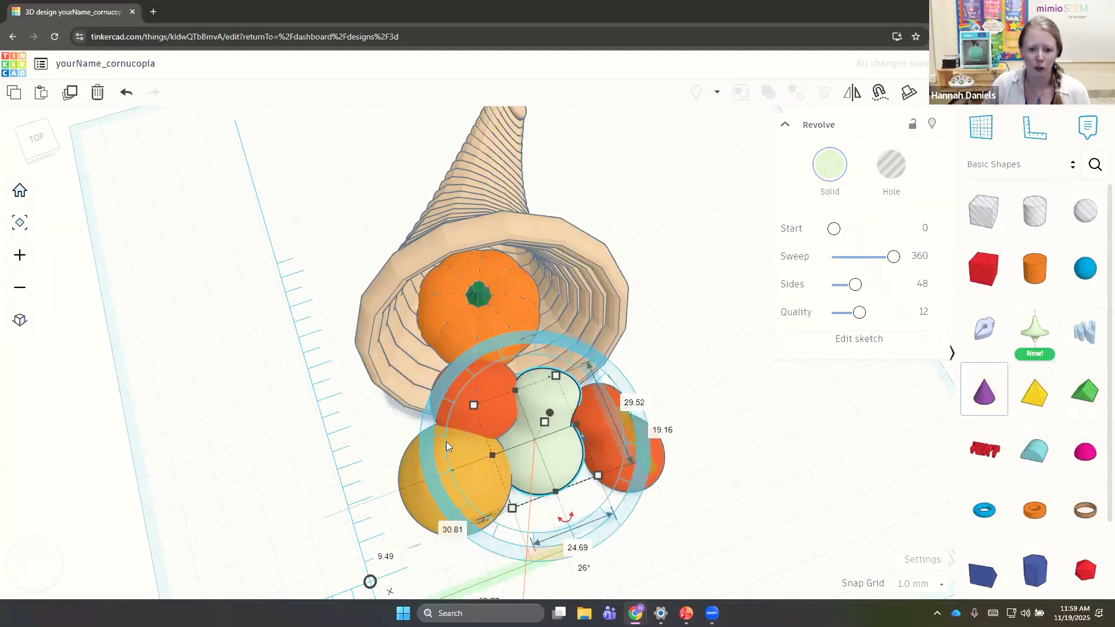
# Shift the golden round squash outward from the pale green gourd, toward the ruler's origin
pyautogui.click(403, 468)
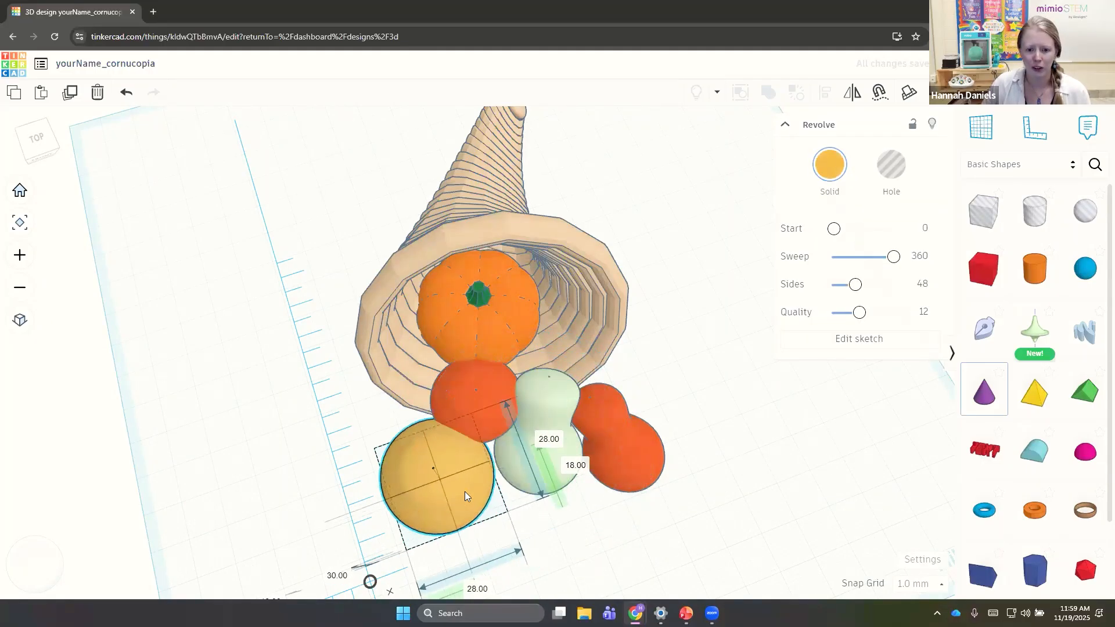
pyautogui.moveTo(473, 492); pyautogui.dragTo(430, 469)
pyautogui.moveTo(634, 319); pyautogui.dragTo(559, 261, button='right')
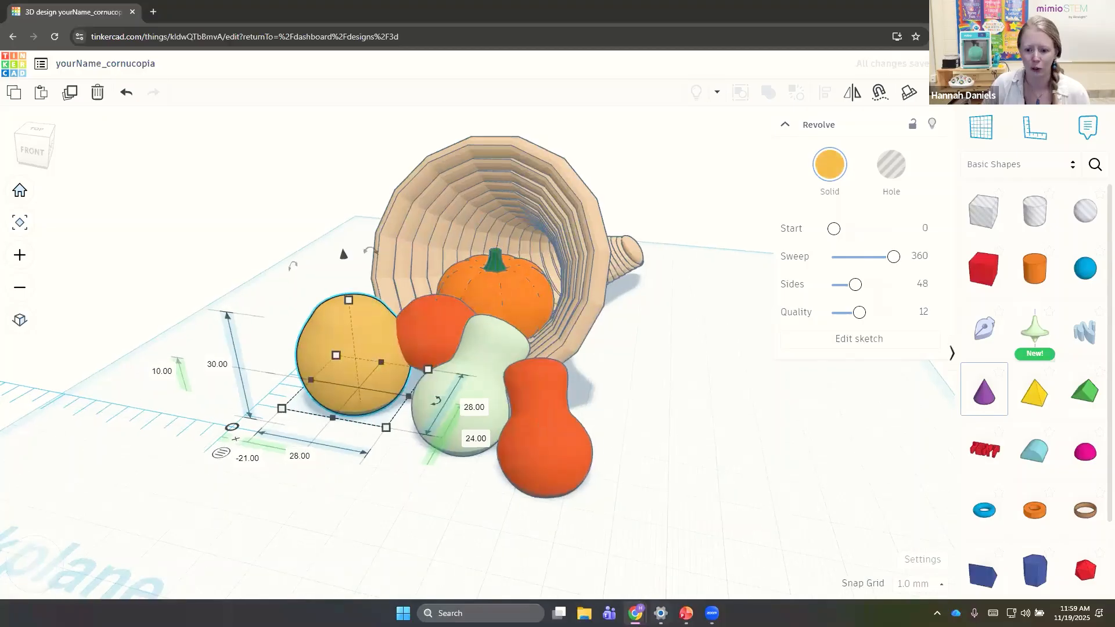
pyautogui.click(686, 613)
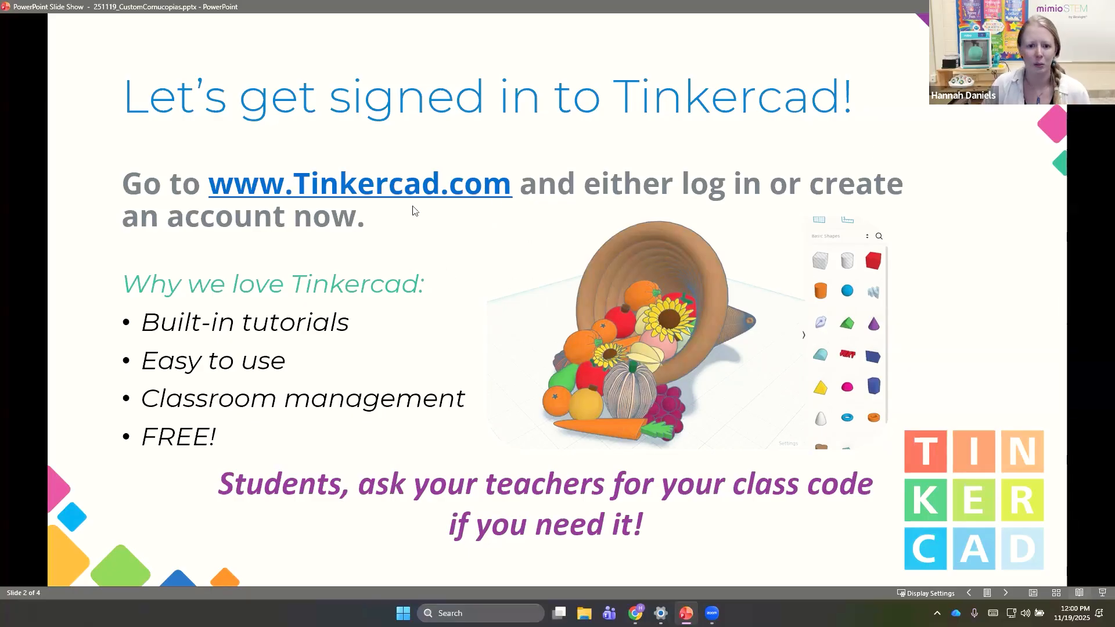
pyautogui.hotkey('alt', 'Tab')
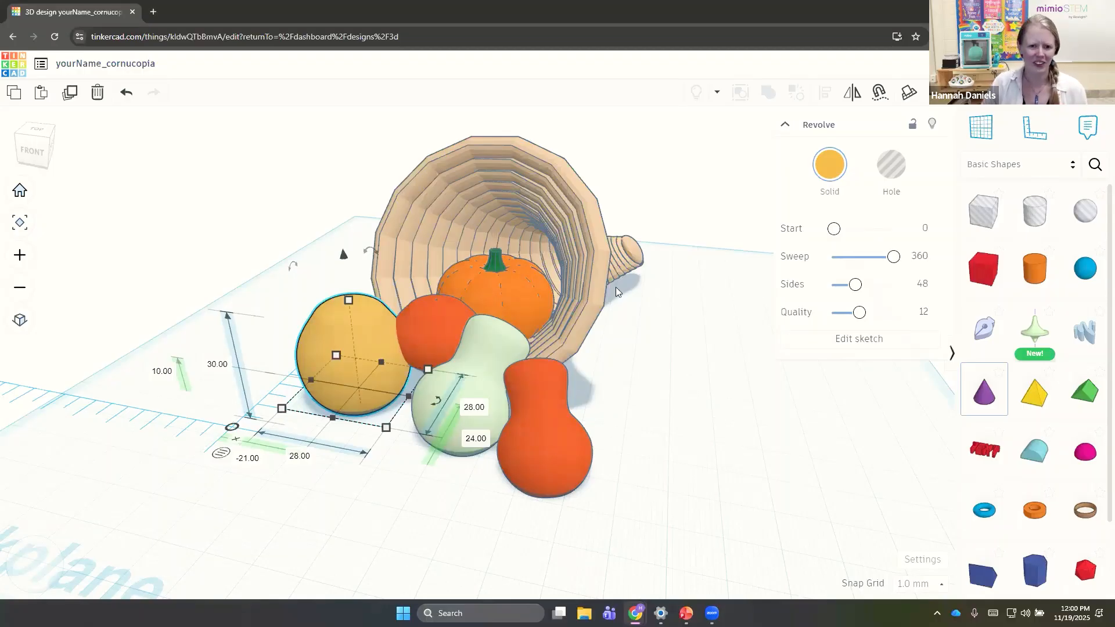
pyautogui.moveTo(638, 381); pyautogui.dragTo(431, 496, button='right')
pyautogui.moveTo(430, 492); pyautogui.dragTo(452, 457, button='middle')
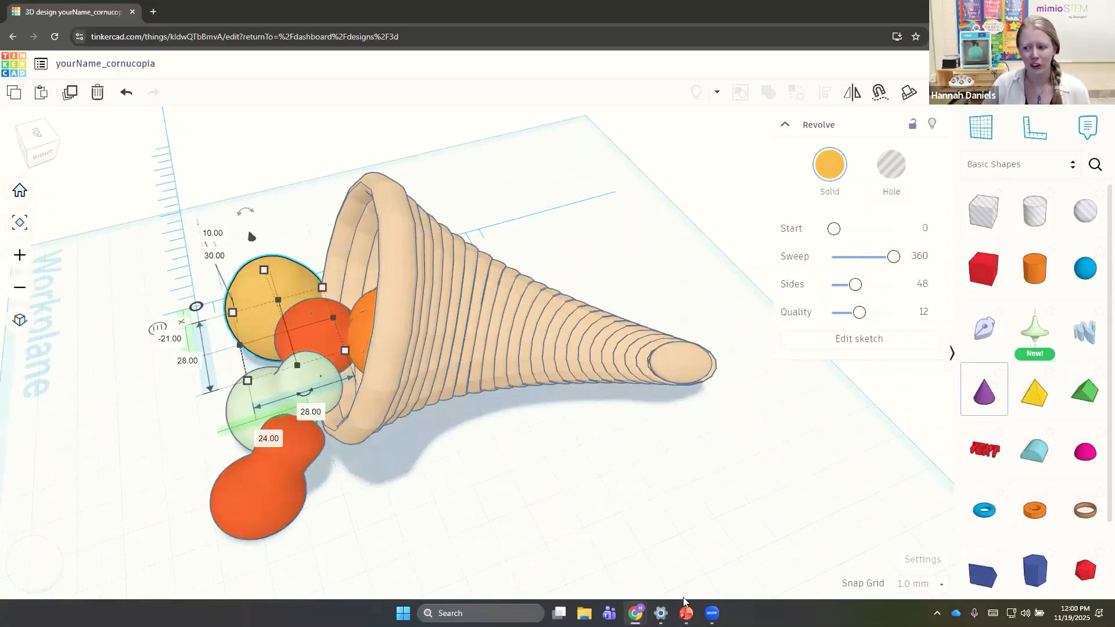
# Switch to the PowerPoint slide show and advance to slide 4, the closing webinar invitation
pyautogui.click(686, 613)
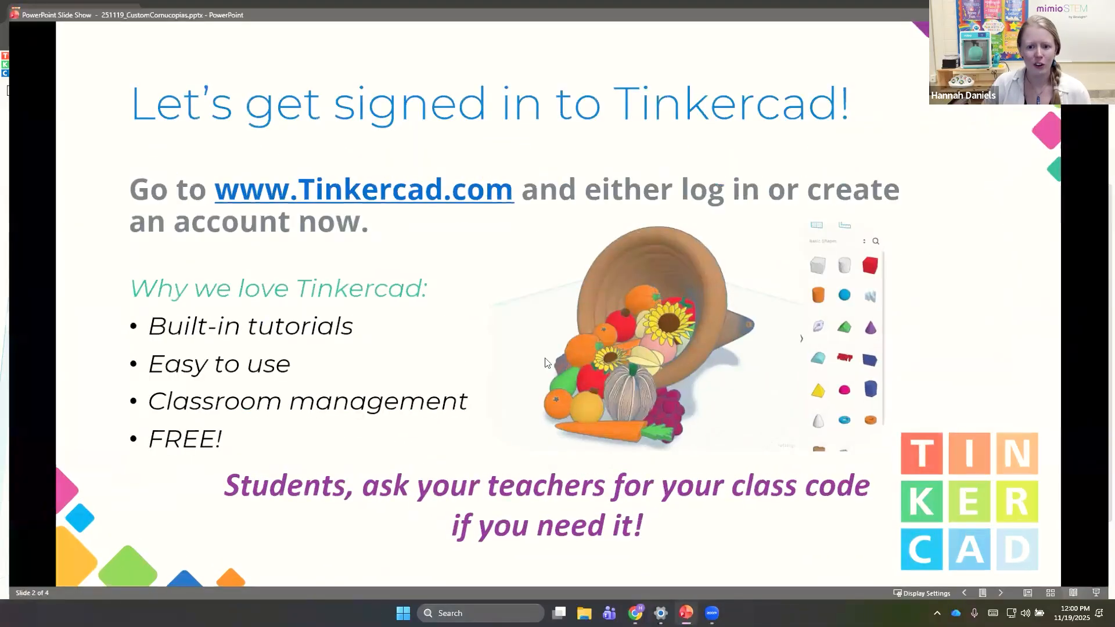
pyautogui.click(510, 344)
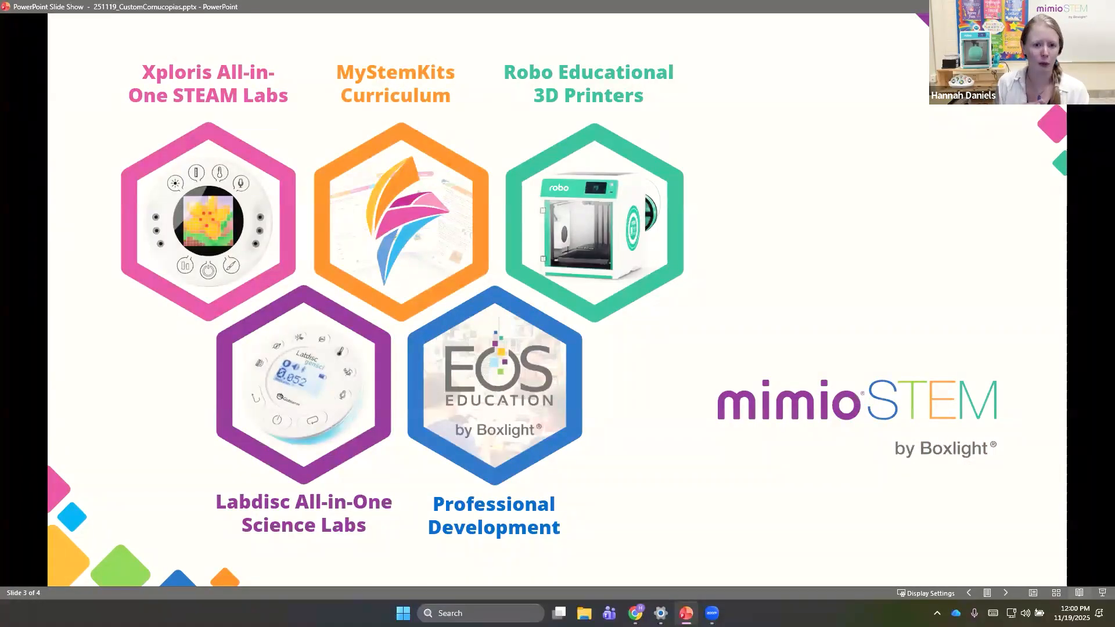
pyautogui.press('Right')
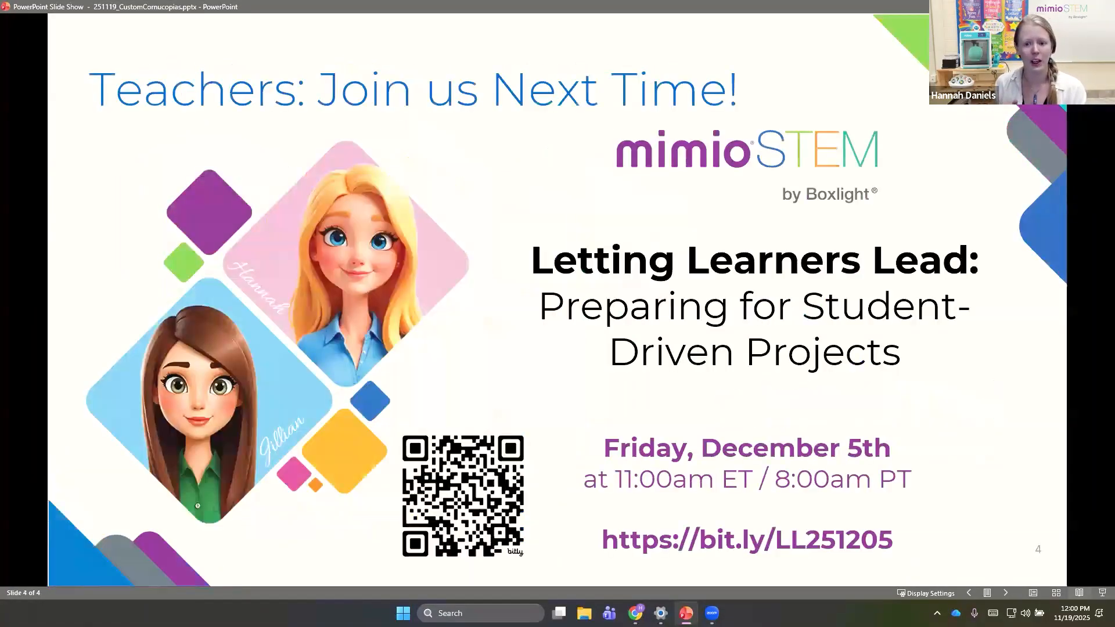